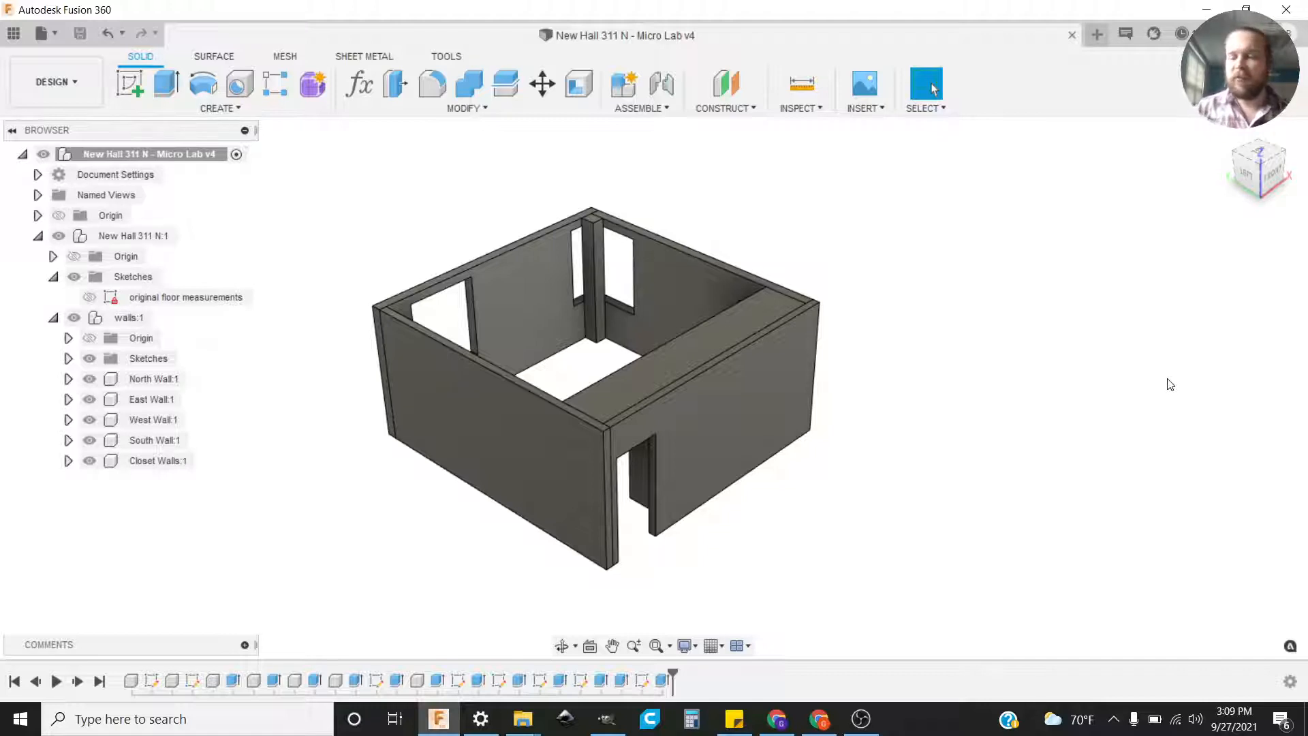
Step: Hide the South Wall, Closet Walls and West Wall components to inspect the North and East walls of the room
{"action": "middle_click_drag", "start_coordinate": [944, 490], "coordinate": [1002, 482], "text": "shift"}
{"action": "middle_click_drag", "start_coordinate": [554, 437], "coordinate": [984, 429], "text": "shift"}
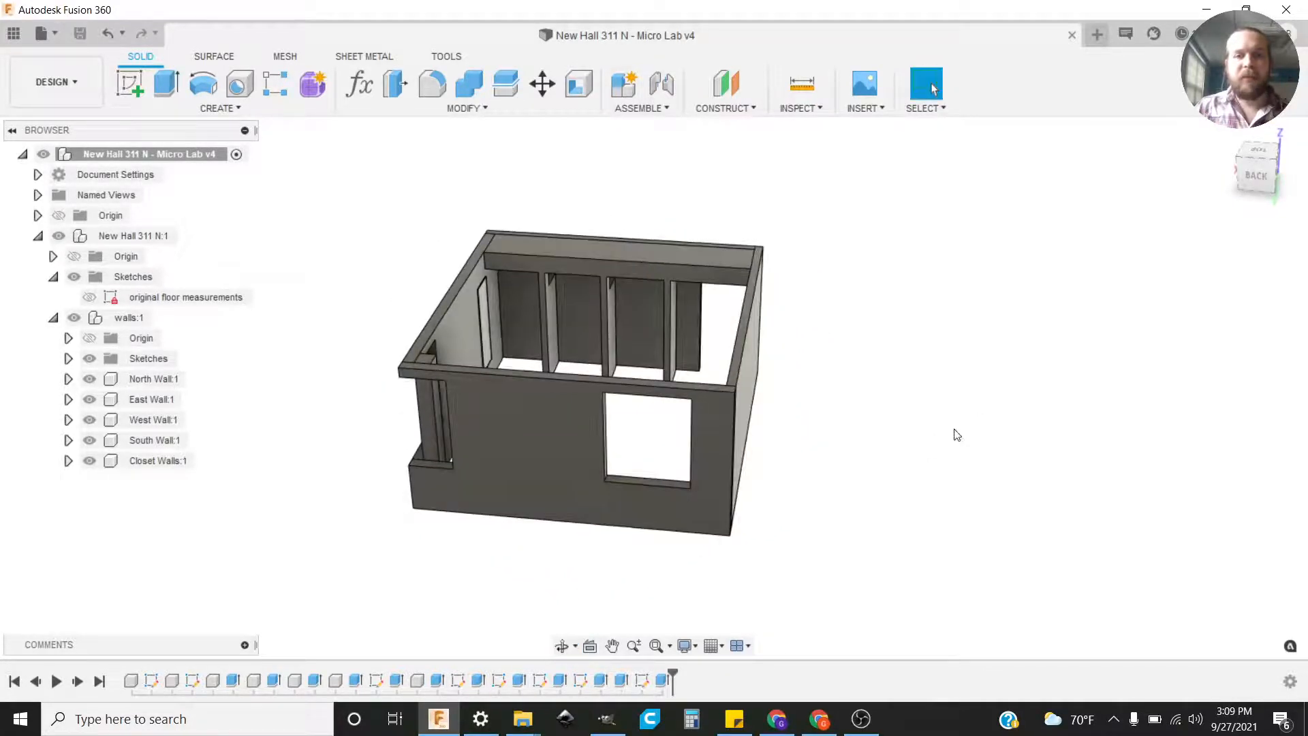
{"action": "scroll", "coordinate": [888, 399], "scroll_direction": "up", "scroll_amount": 4}
{"action": "middle_click_drag", "start_coordinate": [724, 431], "coordinate": [768, 414]}
{"action": "scroll", "coordinate": [722, 416], "scroll_direction": "down", "scroll_amount": 3}
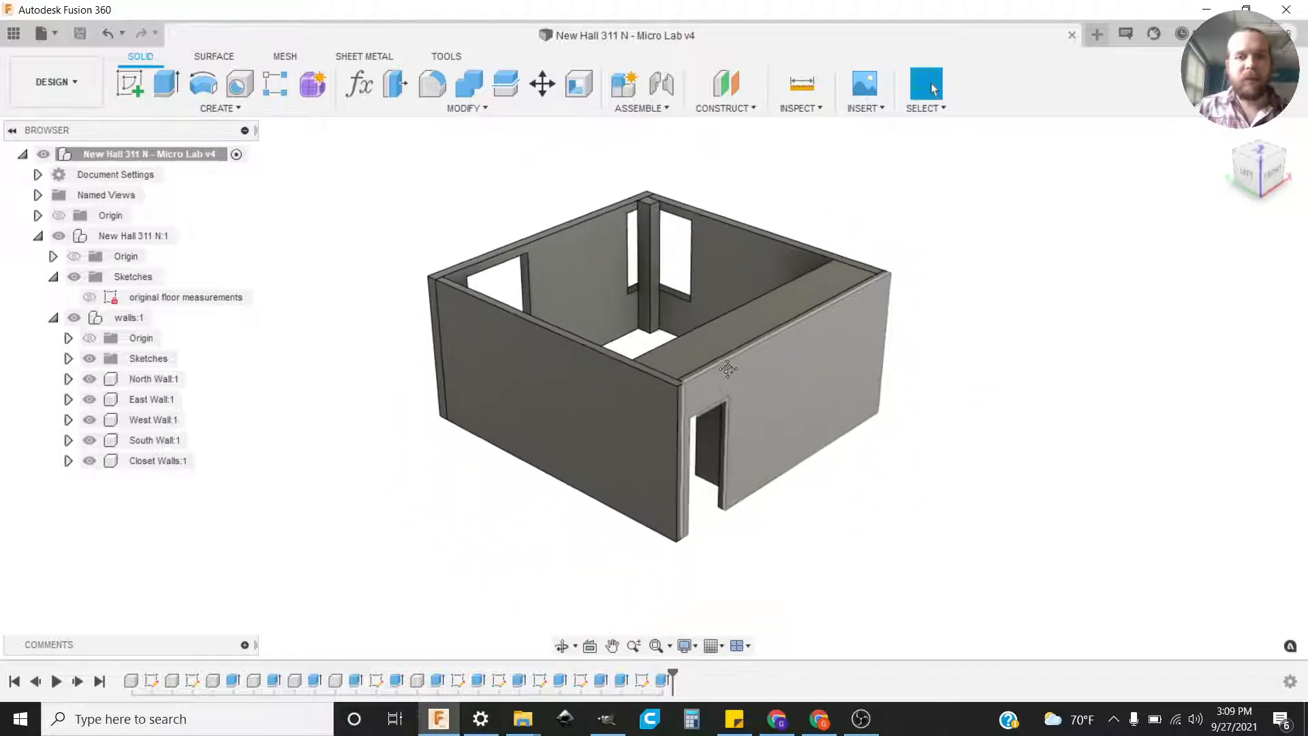
{"action": "left_click", "coordinate": [89, 440]}
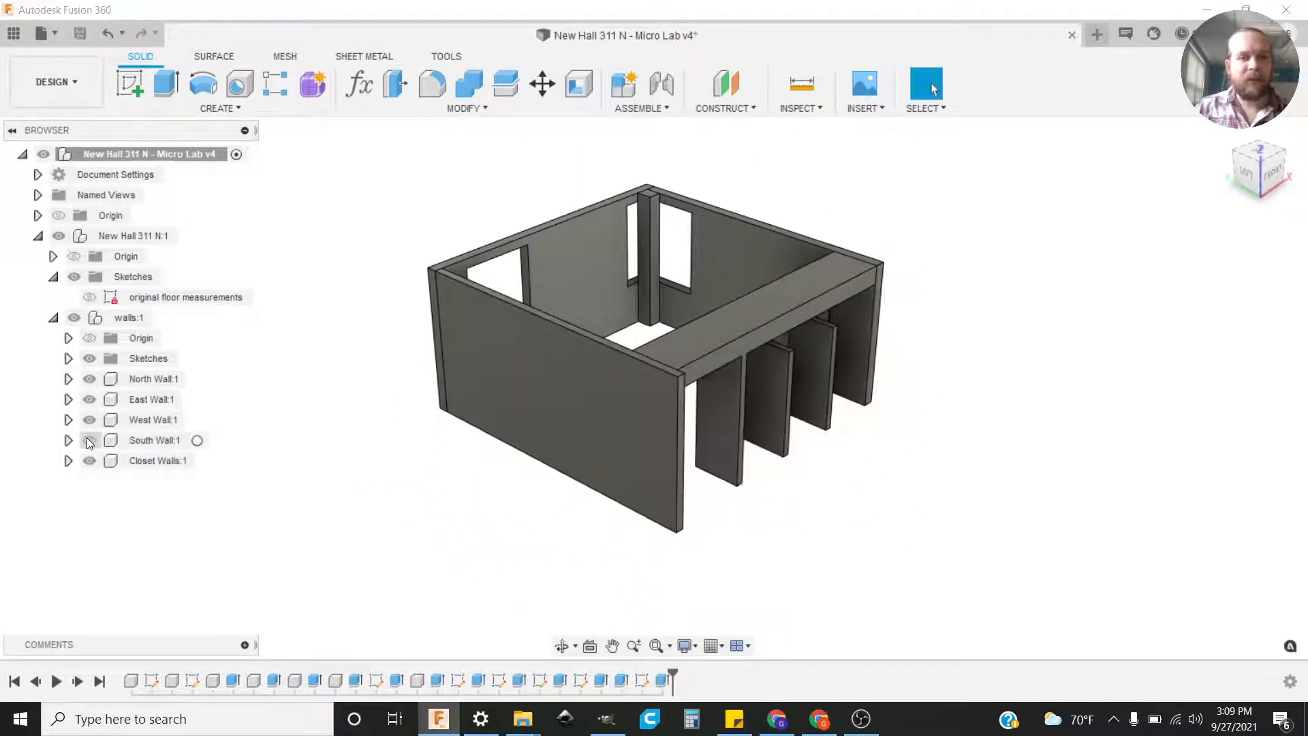
{"action": "left_click", "coordinate": [90, 460]}
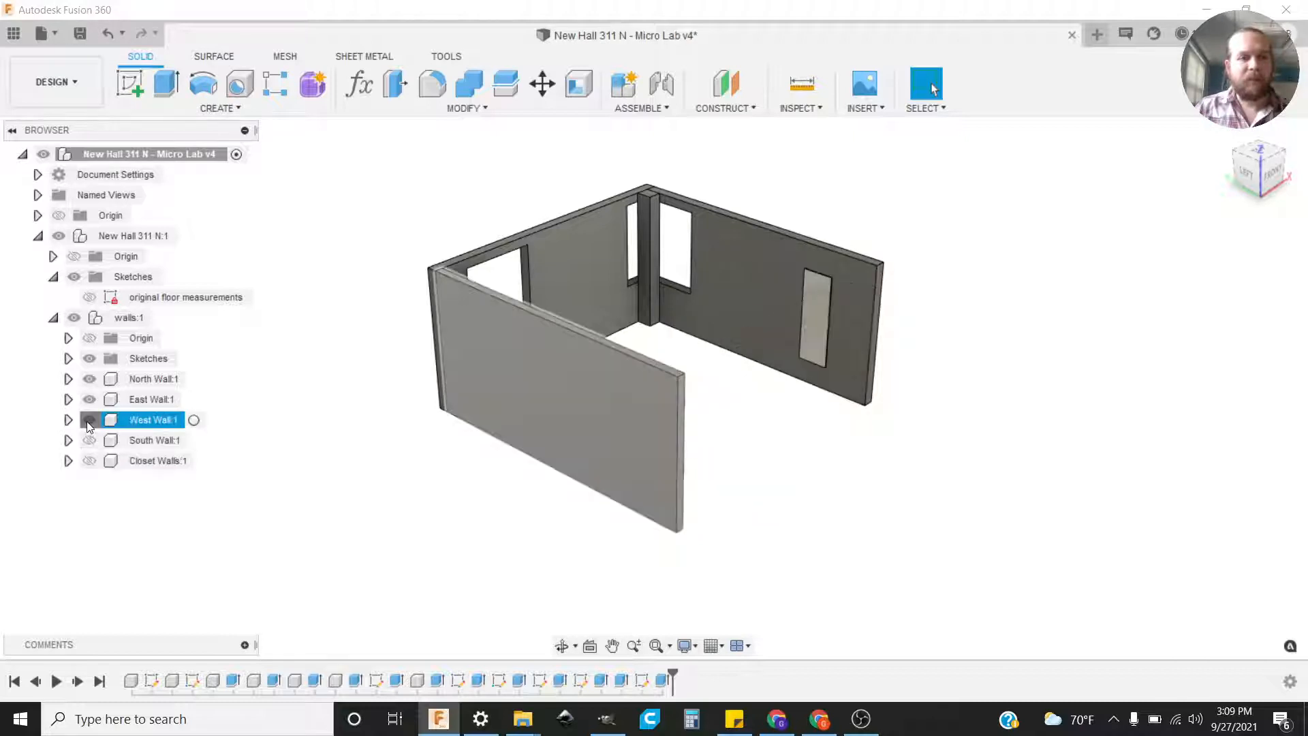
{"action": "left_click", "coordinate": [87, 420]}
{"action": "scroll", "coordinate": [663, 419], "scroll_direction": "up", "scroll_amount": 2}
{"action": "mouse_move", "coordinate": [662, 419]}
{"action": "middle_mouse_down", "text": "shift"}
{"action": "mouse_move", "coordinate": [733, 373]}
{"action": "mouse_move", "coordinate": [654, 391]}
{"action": "mouse_move", "coordinate": [645, 420]}
{"action": "middle_mouse_up", "text": "shift"}
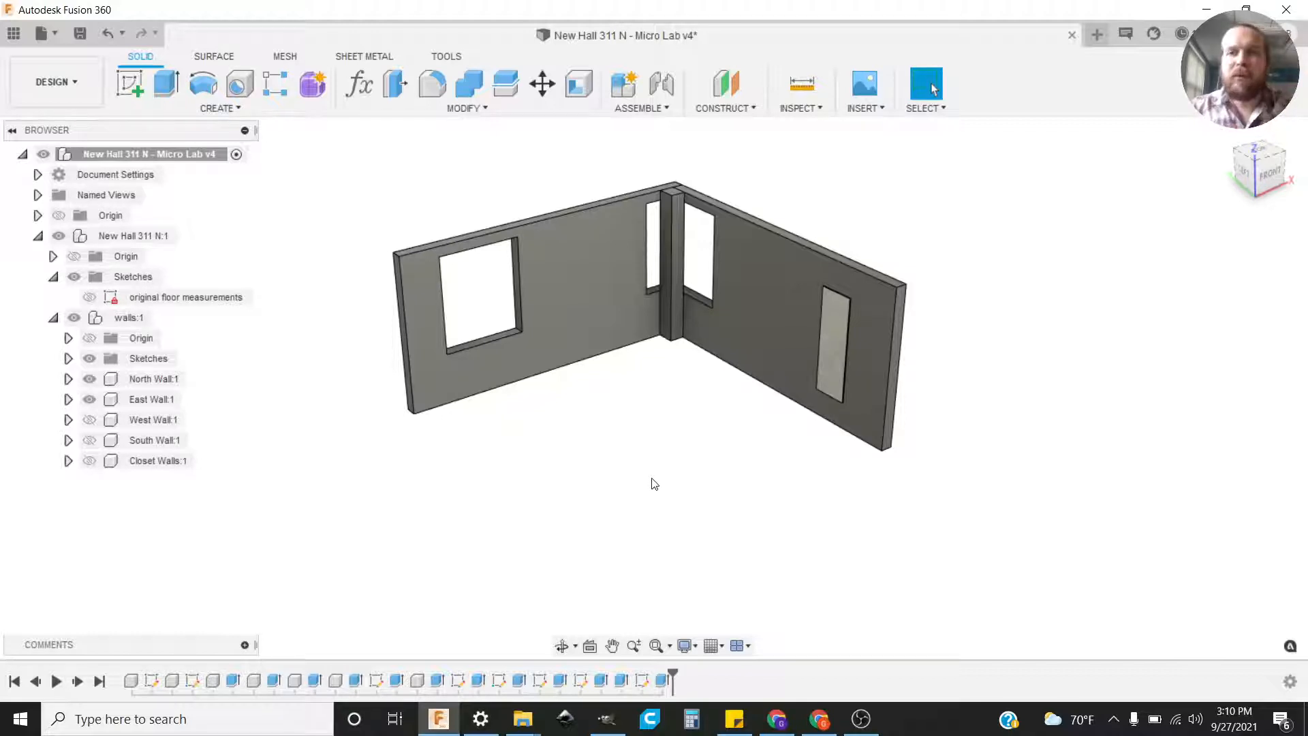
Step: Create a new design and set the default units for new designs to inches in the preferences
{"action": "left_click", "coordinate": [1096, 34]}
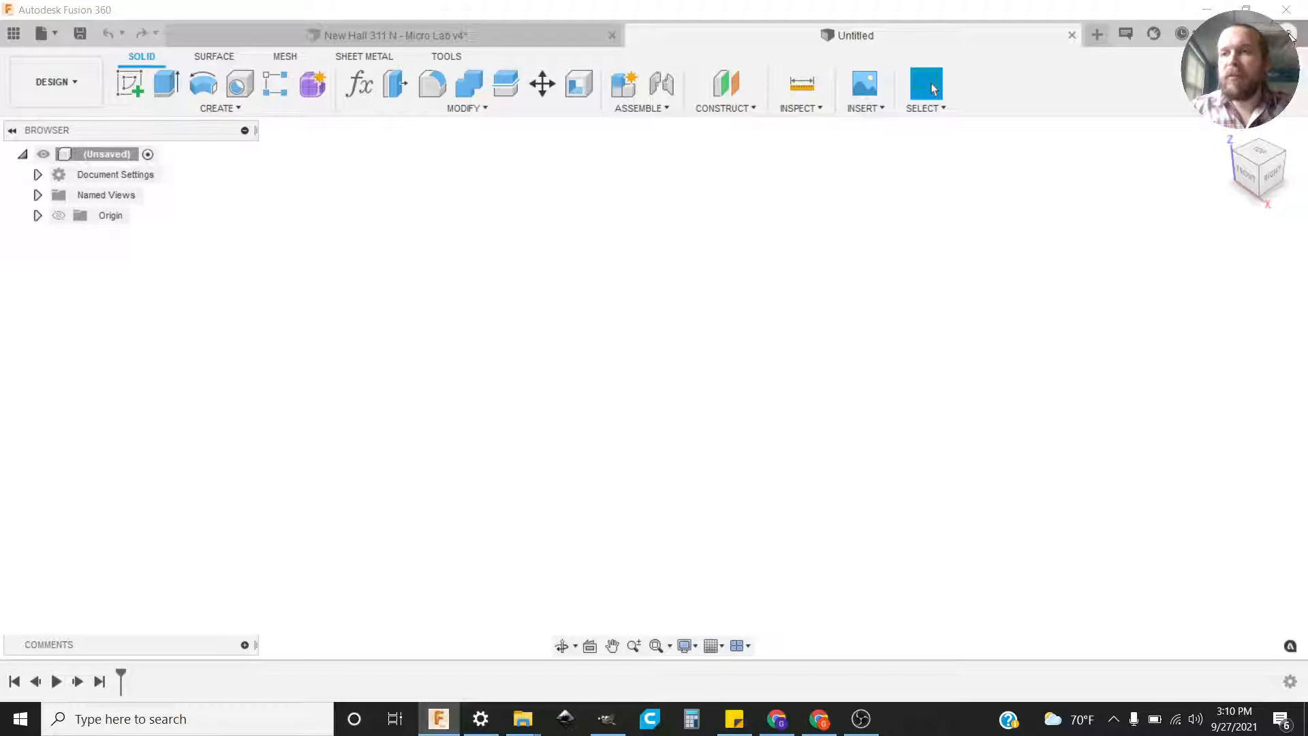
{"action": "left_click", "coordinate": [1289, 36]}
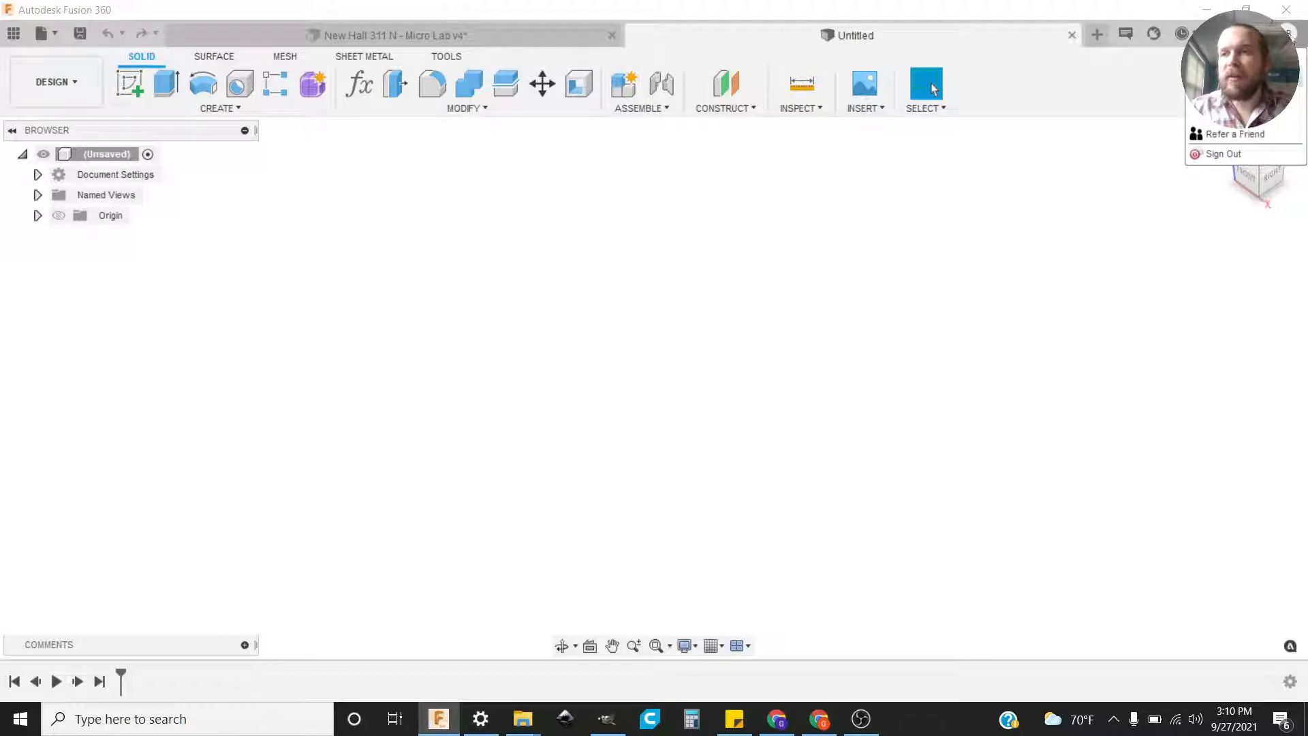
{"action": "left_click", "coordinate": [933, 88]}
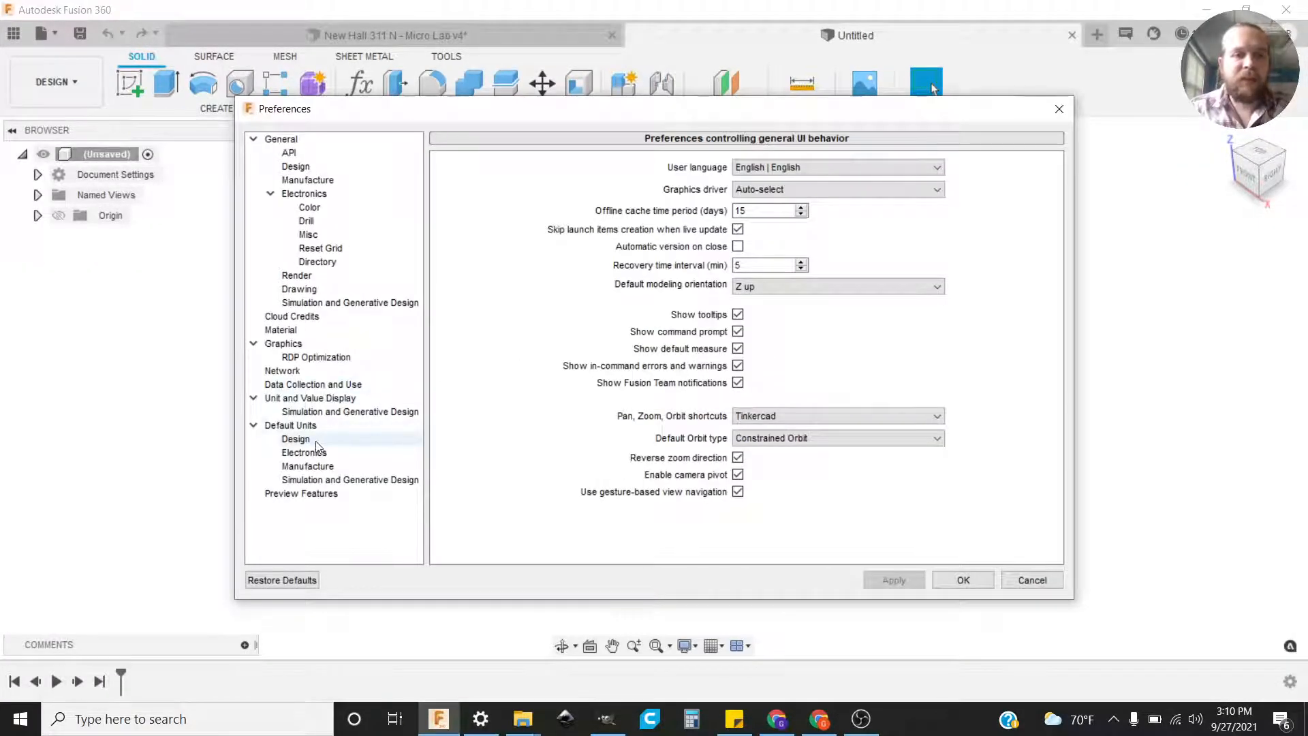
{"action": "left_click", "coordinate": [299, 427]}
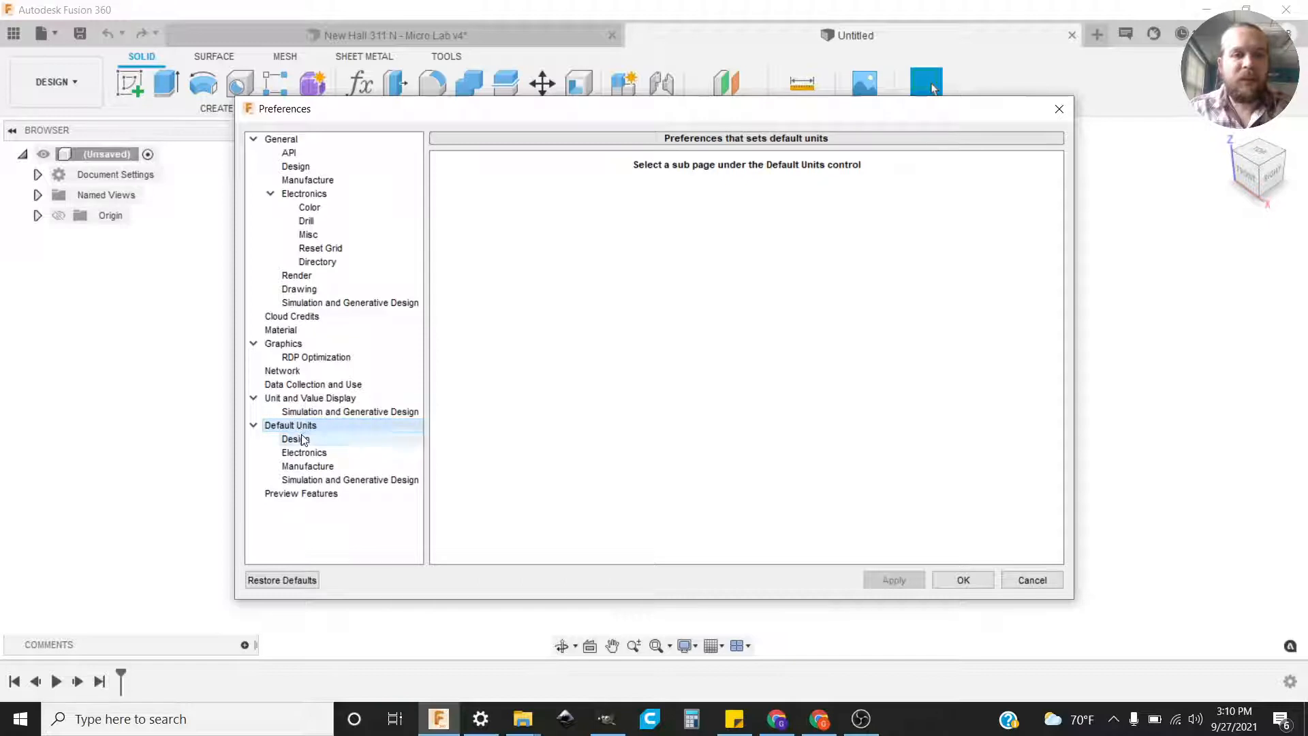
{"action": "left_click", "coordinate": [301, 436]}
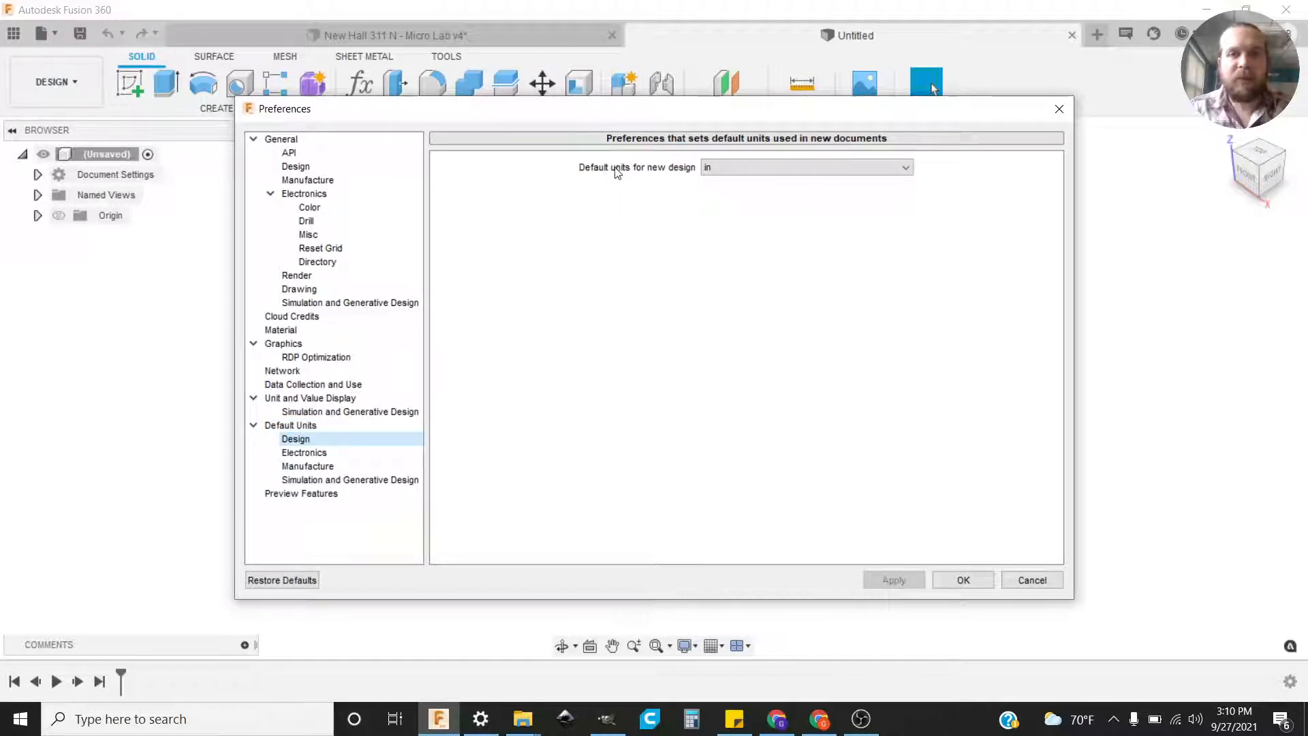
{"action": "left_click", "coordinate": [716, 170]}
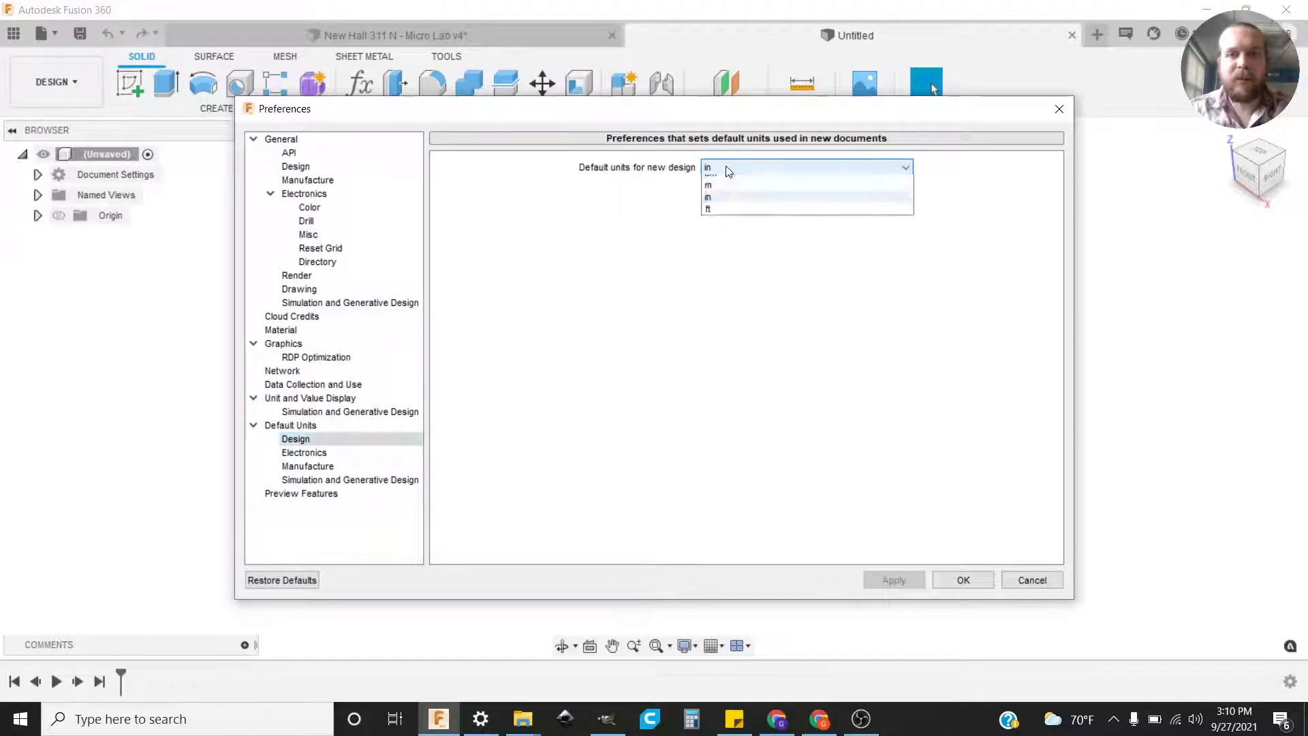
{"action": "left_click", "coordinate": [723, 220]}
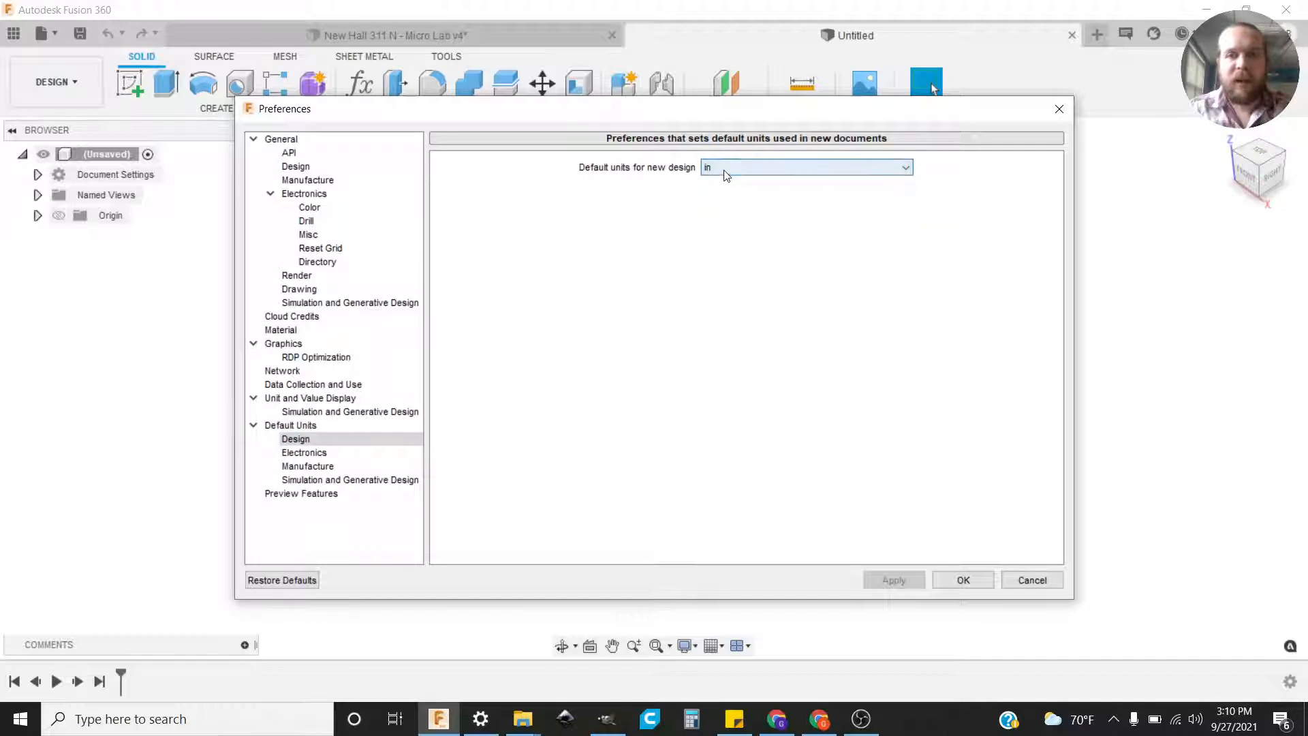
{"action": "left_click", "coordinate": [727, 169]}
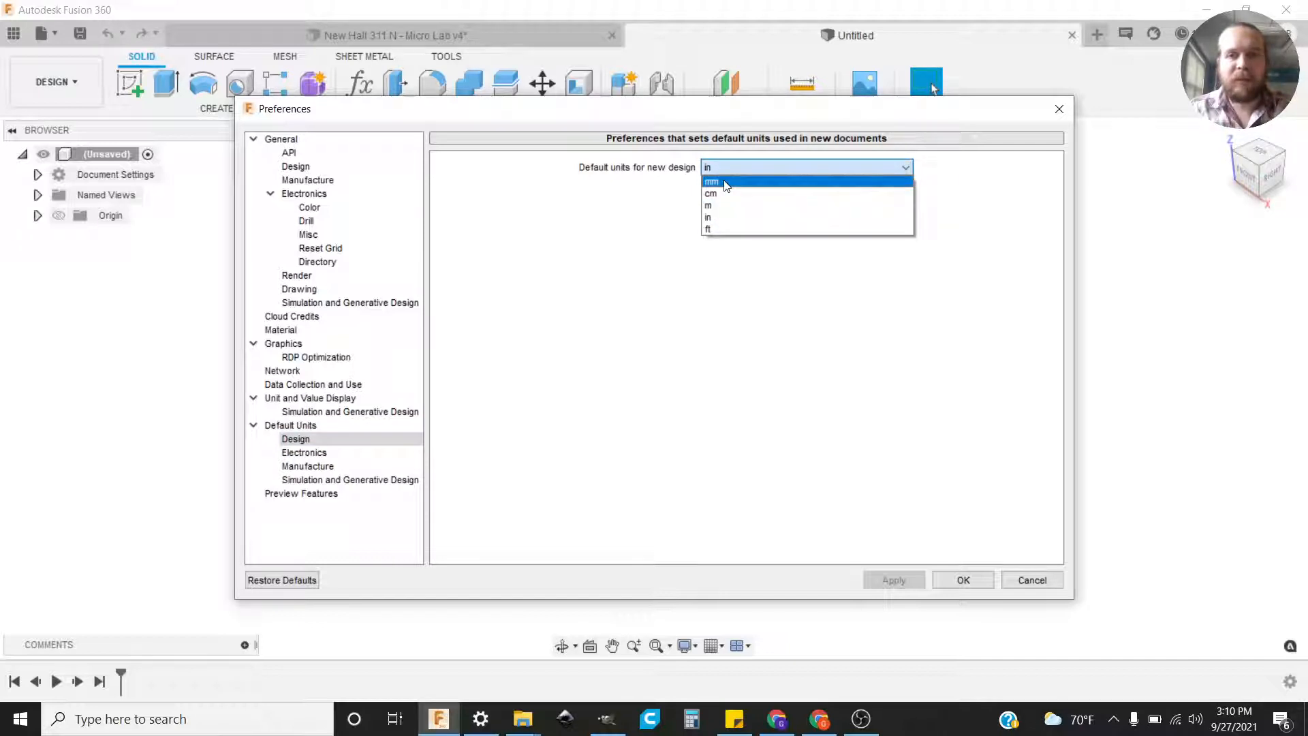
{"action": "left_click", "coordinate": [708, 217]}
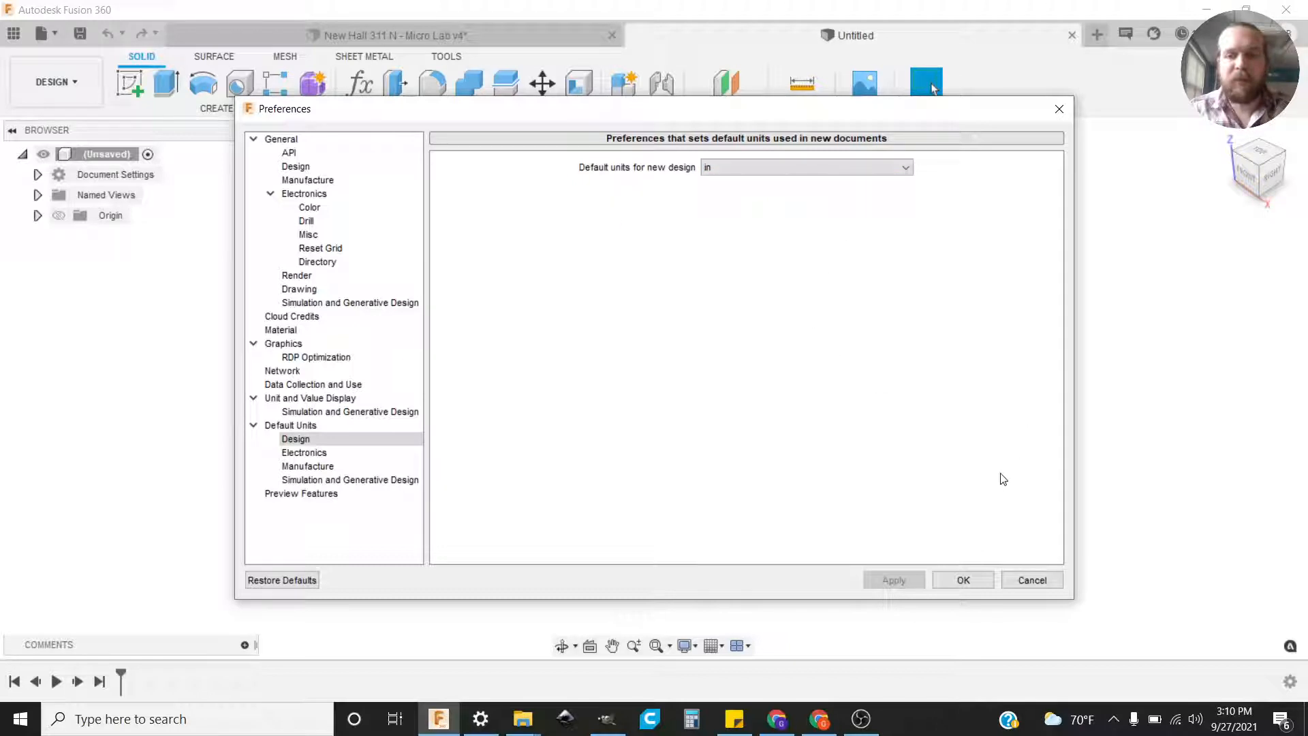
{"action": "left_click", "coordinate": [963, 581]}
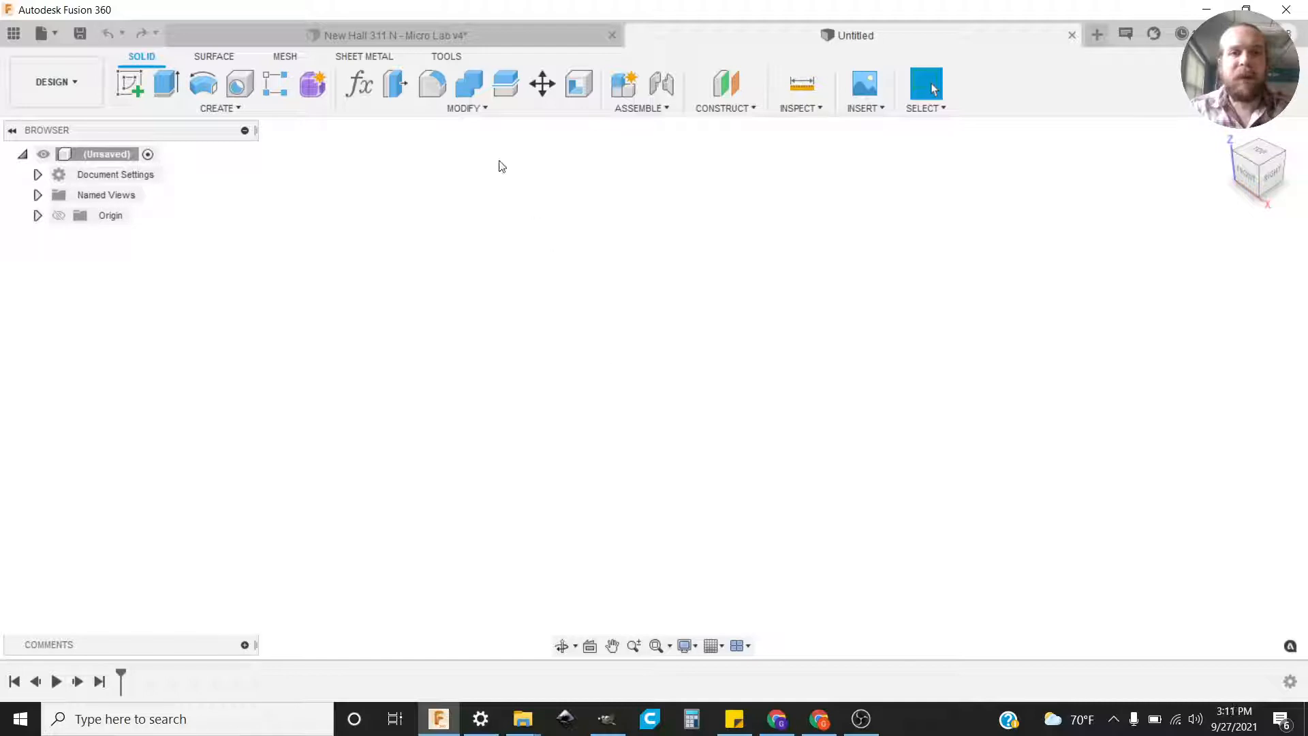
Step: In the New Hall 311 N - Micro Lab design, show the original floor measurements sketch and hide the walls component
{"action": "left_click", "coordinate": [390, 34]}
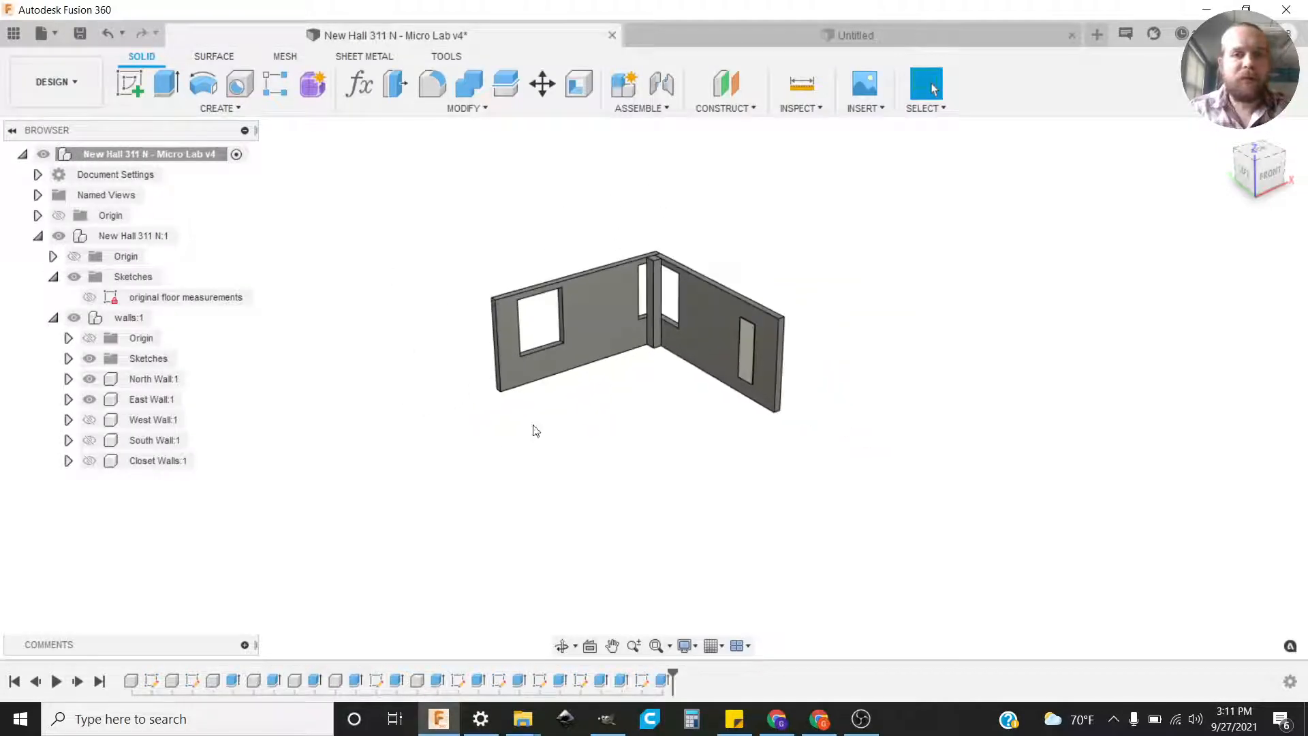
{"action": "left_click", "coordinate": [90, 297]}
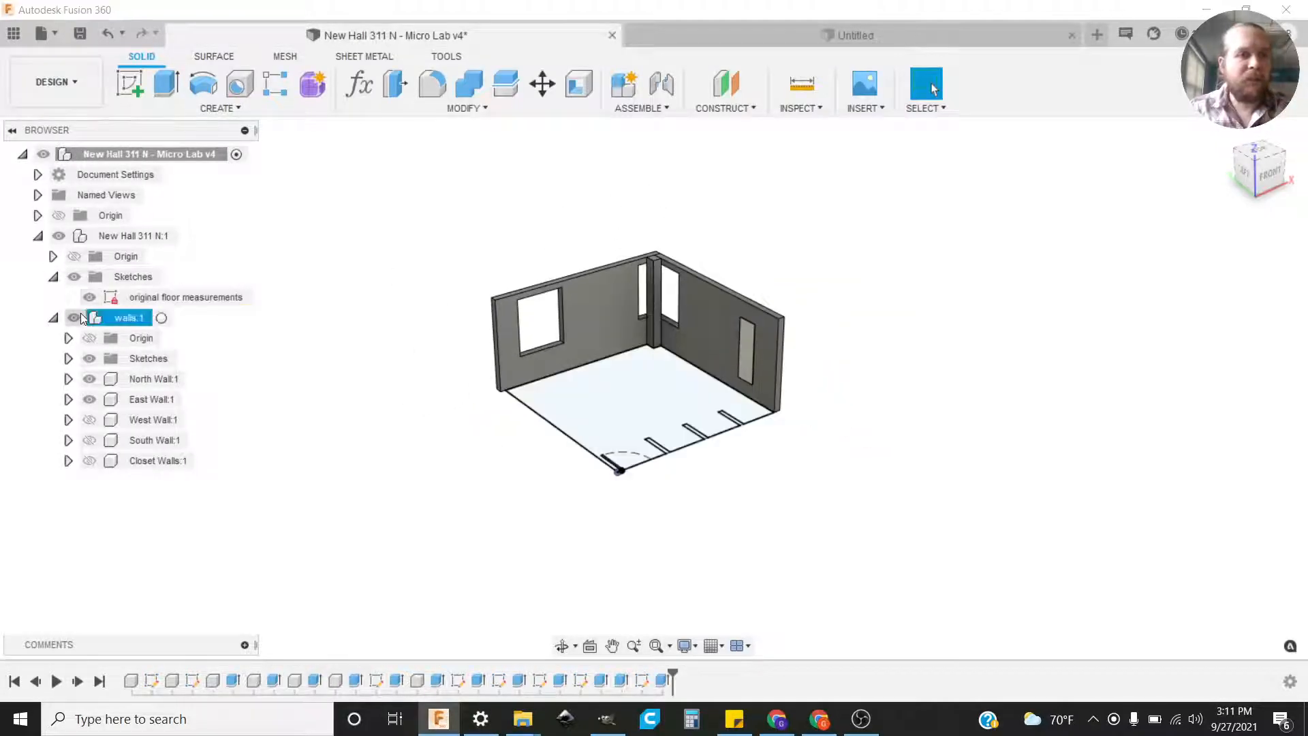
{"action": "left_click", "coordinate": [74, 317]}
{"action": "mouse_move", "coordinate": [648, 414]}
{"action": "middle_mouse_down", "text": "shift"}
{"action": "mouse_move", "coordinate": [751, 429]}
{"action": "mouse_move", "coordinate": [717, 470]}
{"action": "middle_mouse_up", "text": "shift"}
{"action": "scroll", "coordinate": [714, 455], "scroll_direction": "up", "scroll_amount": 4}
{"action": "mouse_move", "coordinate": [695, 401]}
{"action": "middle_mouse_down"}
{"action": "mouse_move", "coordinate": [754, 388]}
{"action": "mouse_move", "coordinate": [759, 409]}
{"action": "mouse_move", "coordinate": [768, 394]}
{"action": "mouse_move", "coordinate": [757, 402]}
{"action": "middle_mouse_up"}
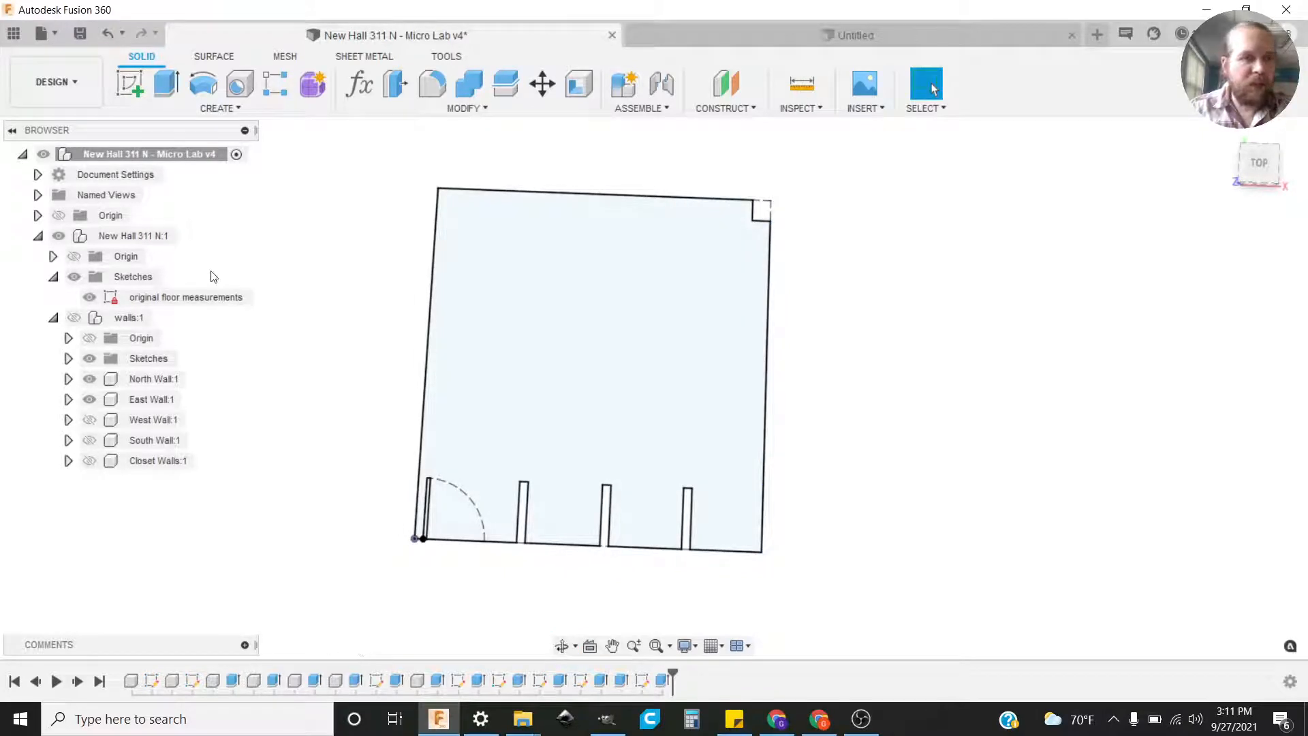
Step: Open the original floor measurements sketch for editing and examine its floor plan dimensions
{"action": "right_click", "coordinate": [198, 297]}
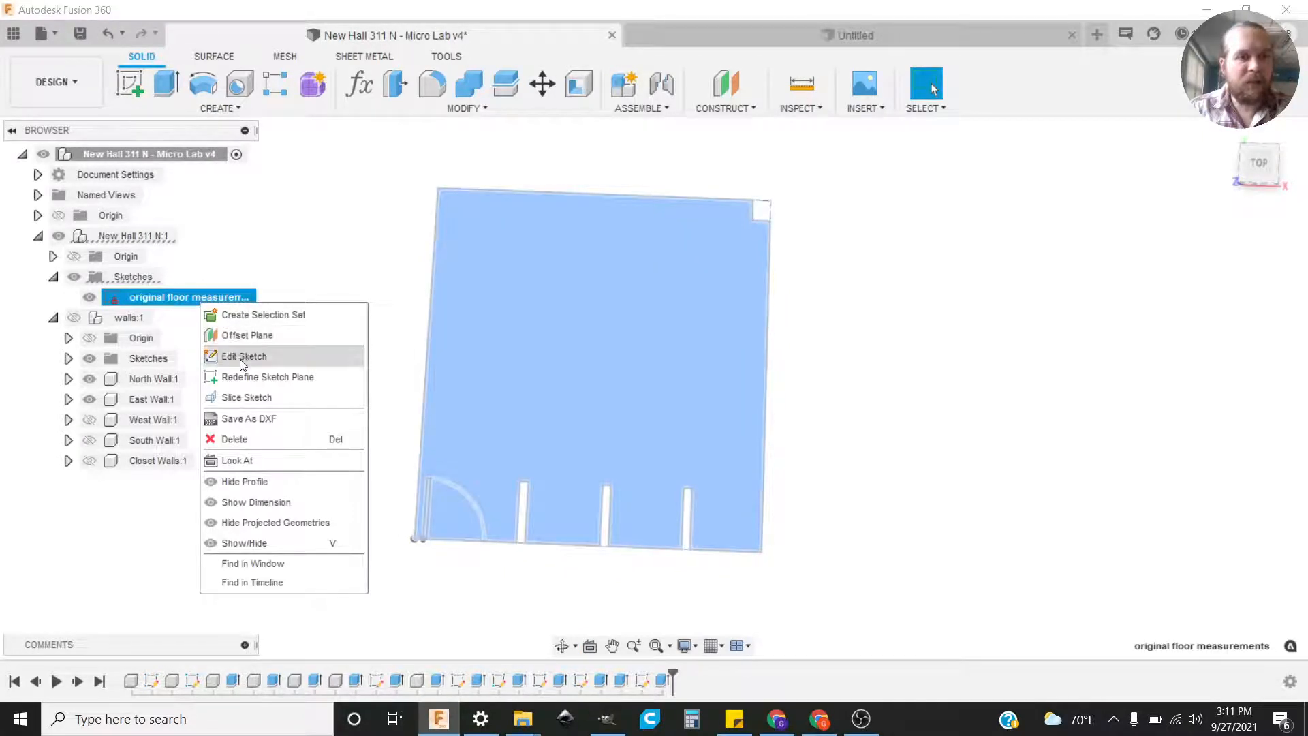
{"action": "left_click", "coordinate": [239, 356]}
{"action": "middle_click_drag", "start_coordinate": [606, 365], "coordinate": [642, 380]}
{"action": "scroll", "coordinate": [632, 373], "scroll_direction": "up", "scroll_amount": 1}
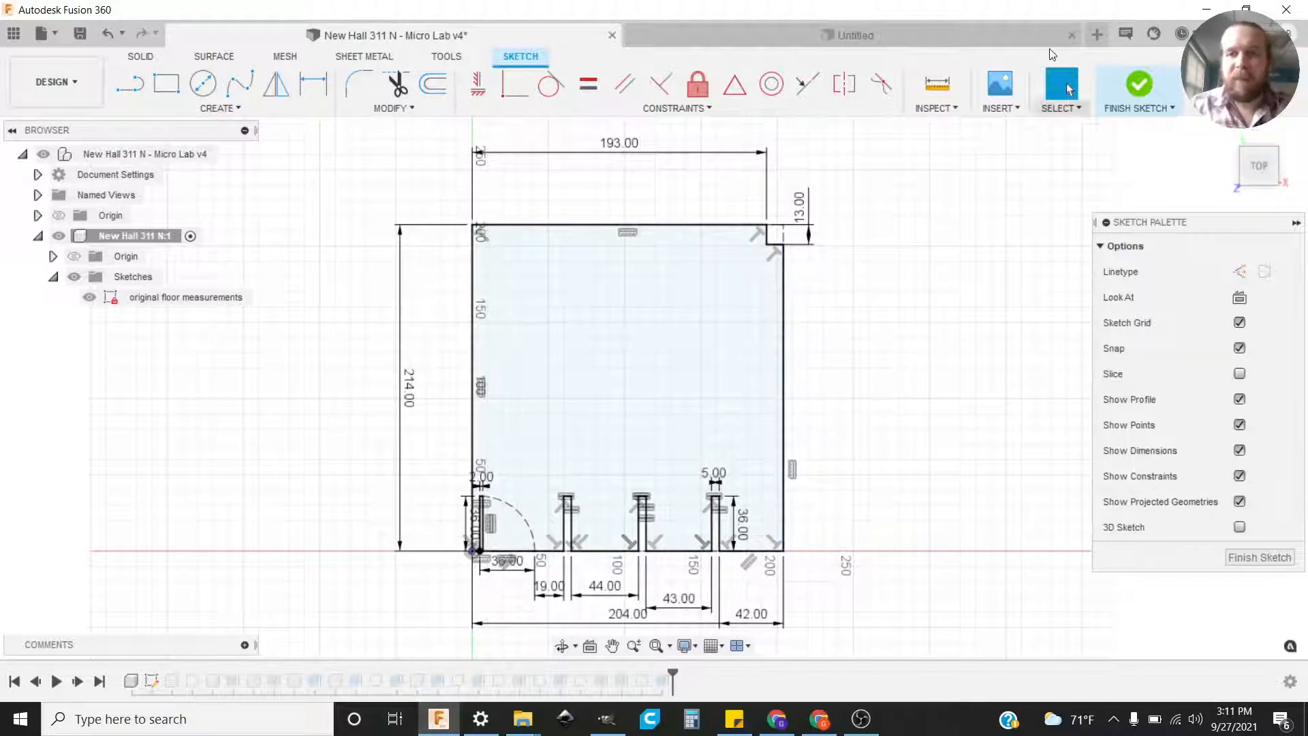
Step: Return to the untitled design and save it as "New Hall 311 N - take three" in Digital Ready
{"action": "left_click", "coordinate": [901, 34]}
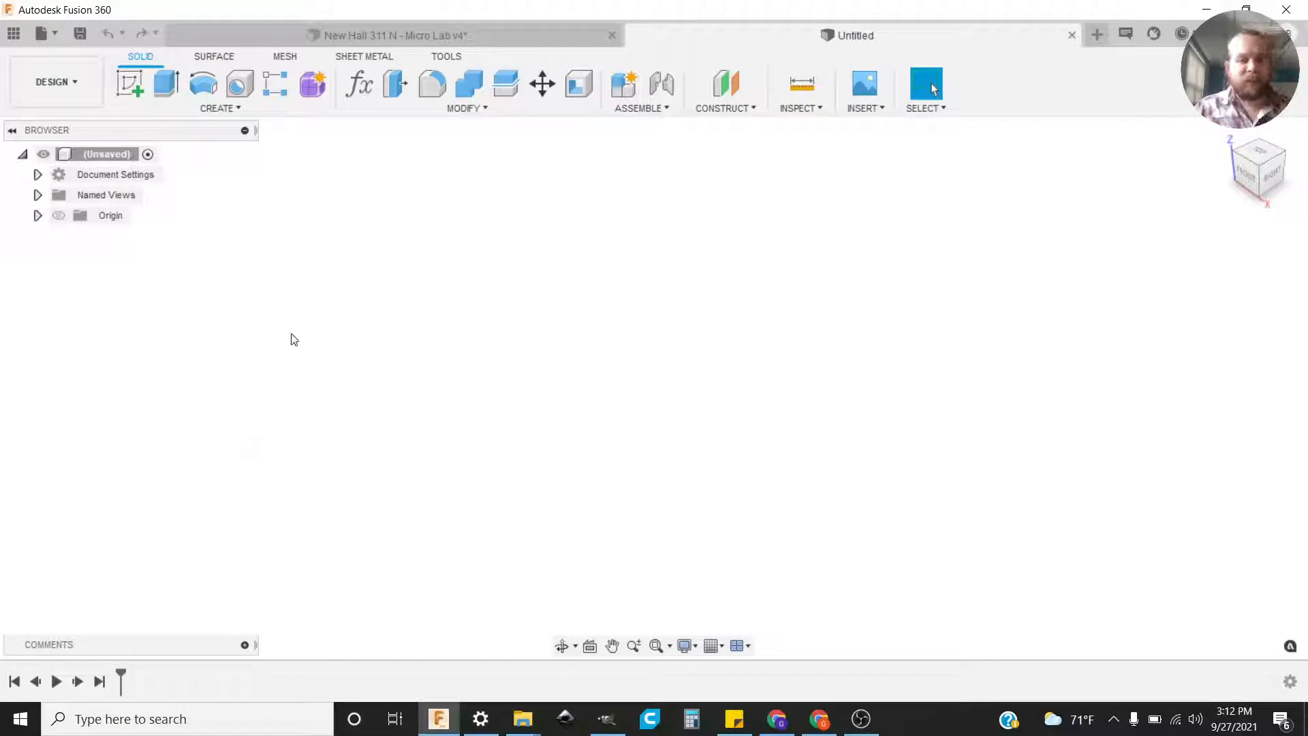
{"action": "left_click", "coordinate": [80, 33]}
{"action": "type", "text": "311 N"}
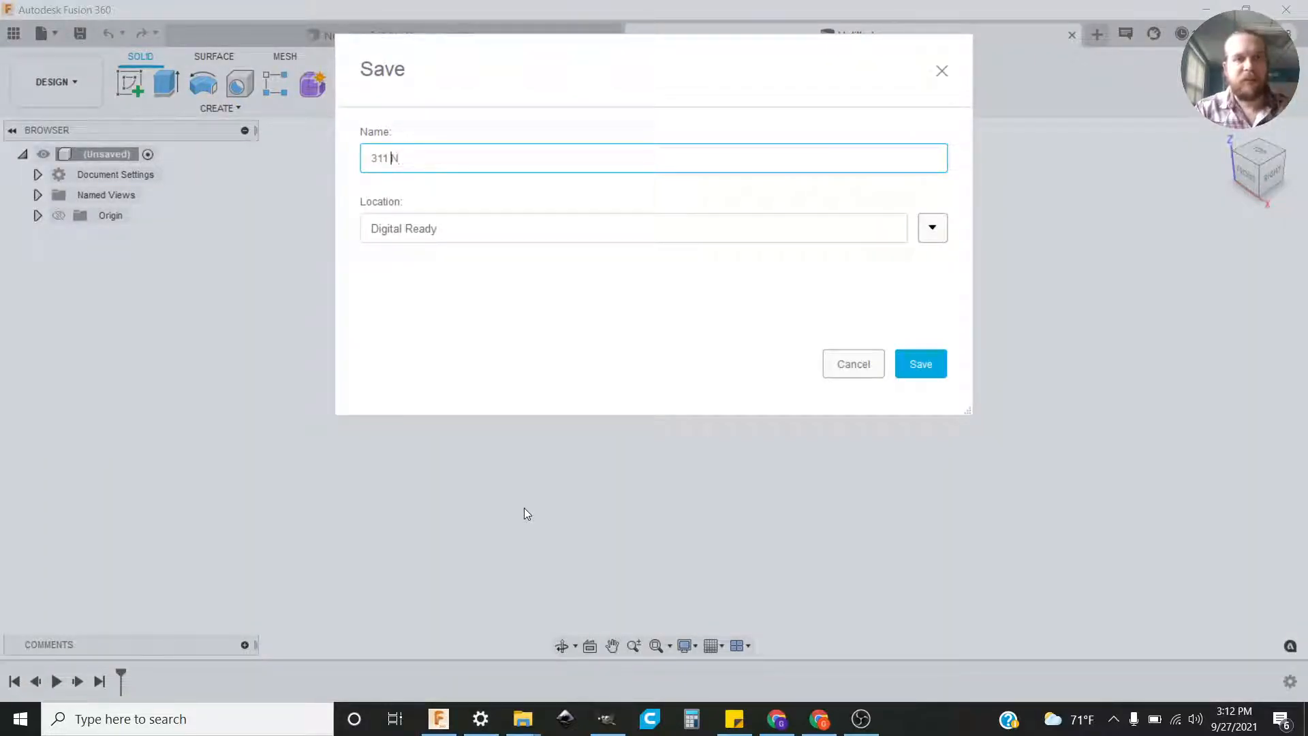
{"action": "type", "text": " - take"}
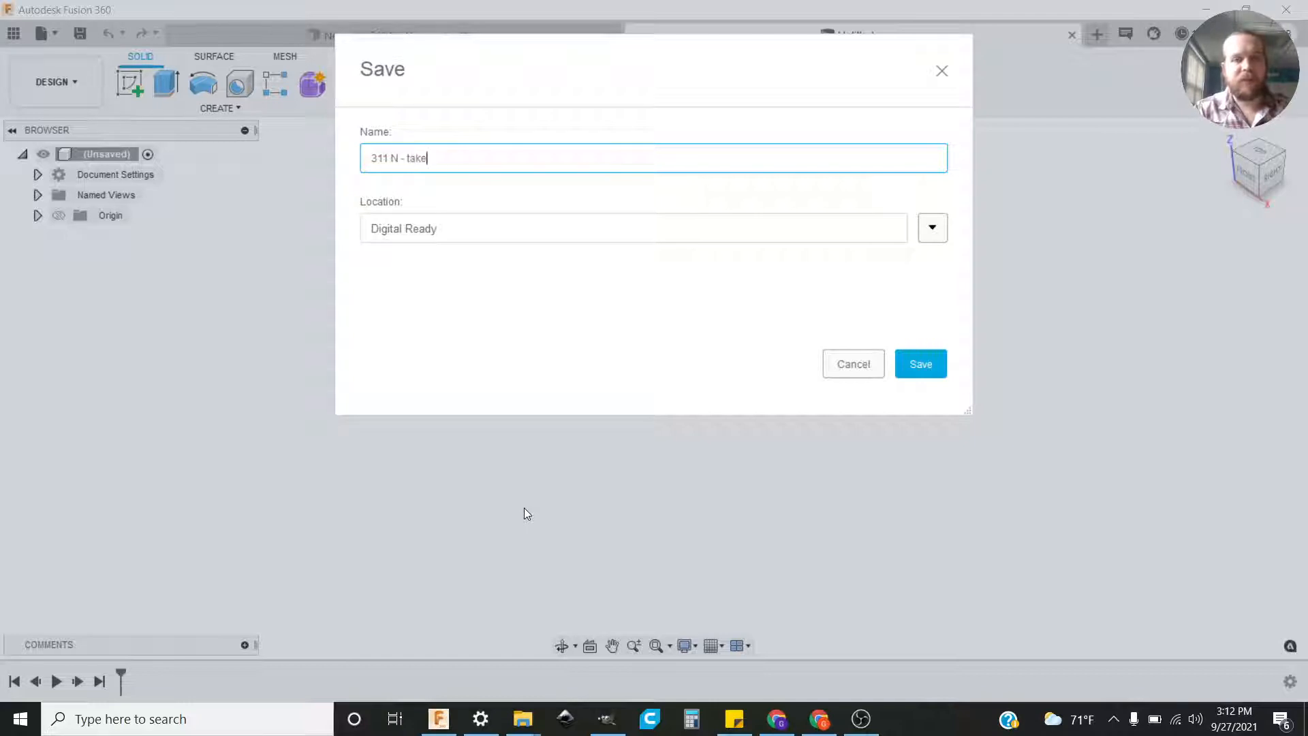
{"action": "type", "text": " three"}
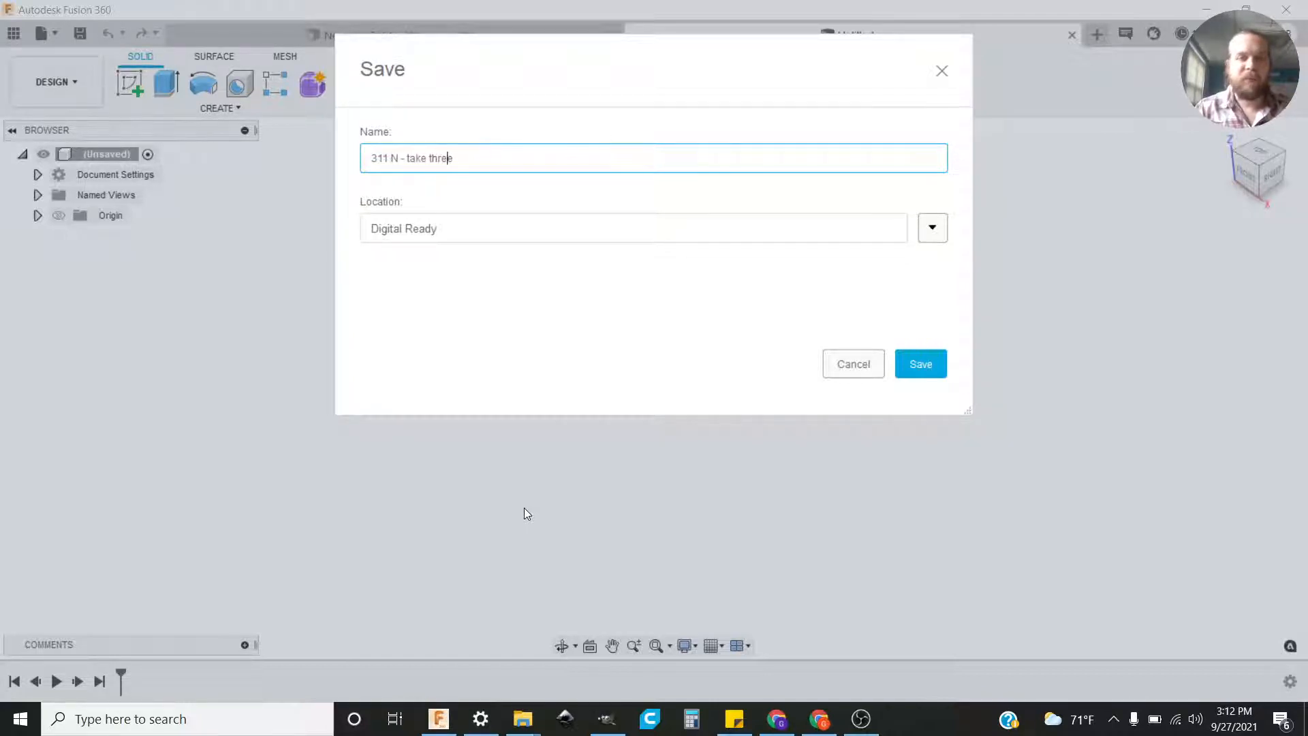
{"action": "type", "text": "New Hall"}
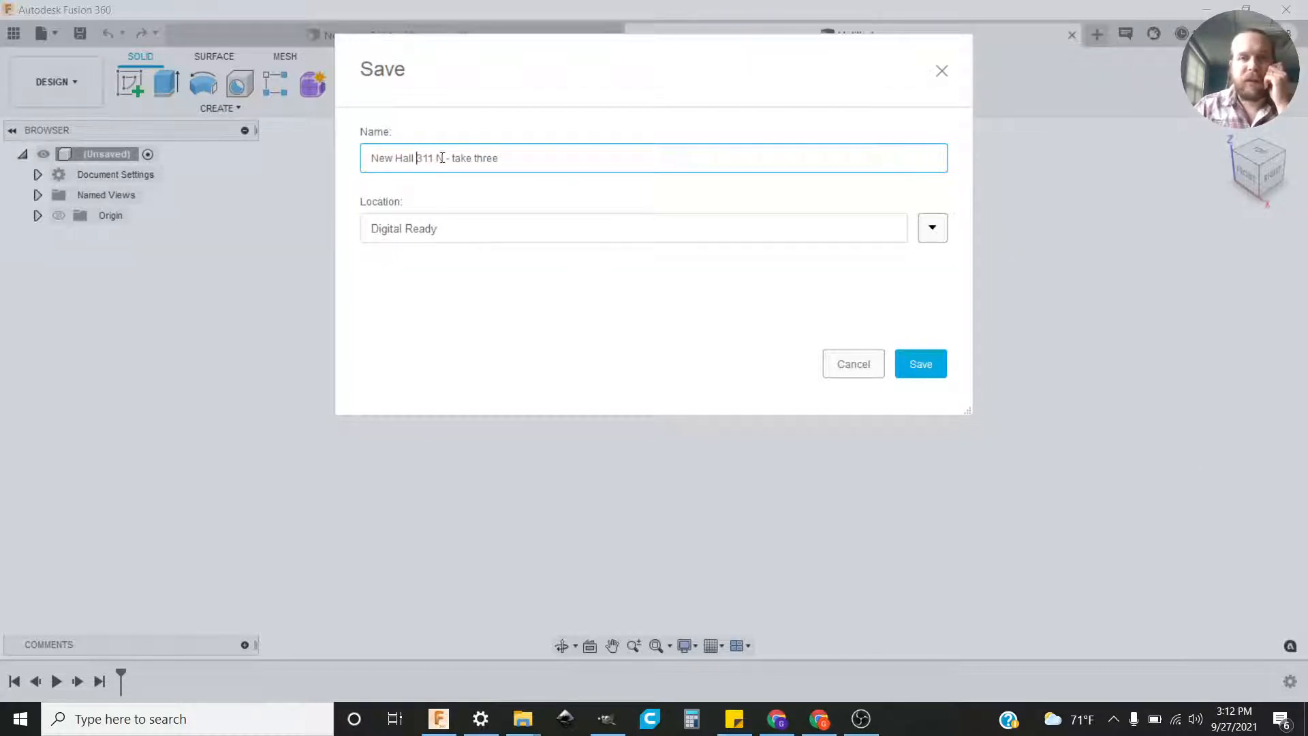
{"action": "left_click_drag", "start_coordinate": [445, 157], "coordinate": [605, 157]}
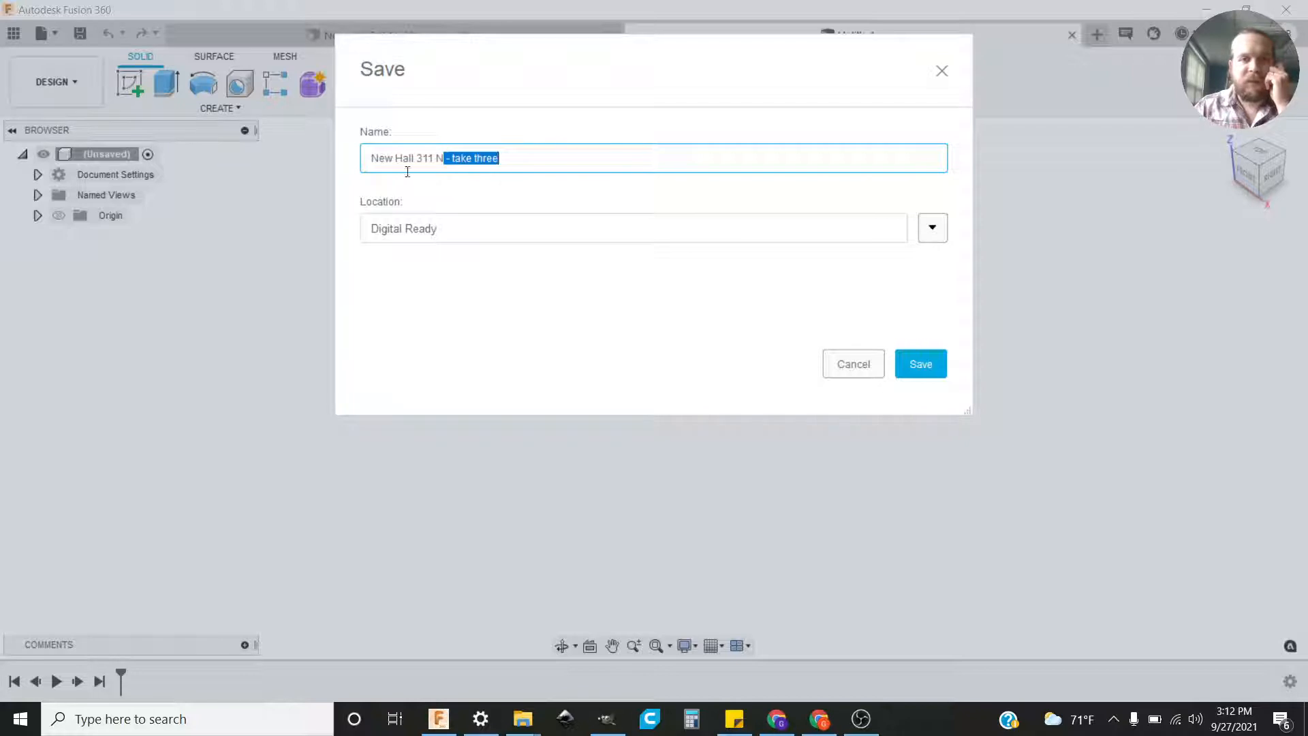
{"action": "left_click", "coordinate": [612, 160]}
{"action": "left_click", "coordinate": [921, 364]}
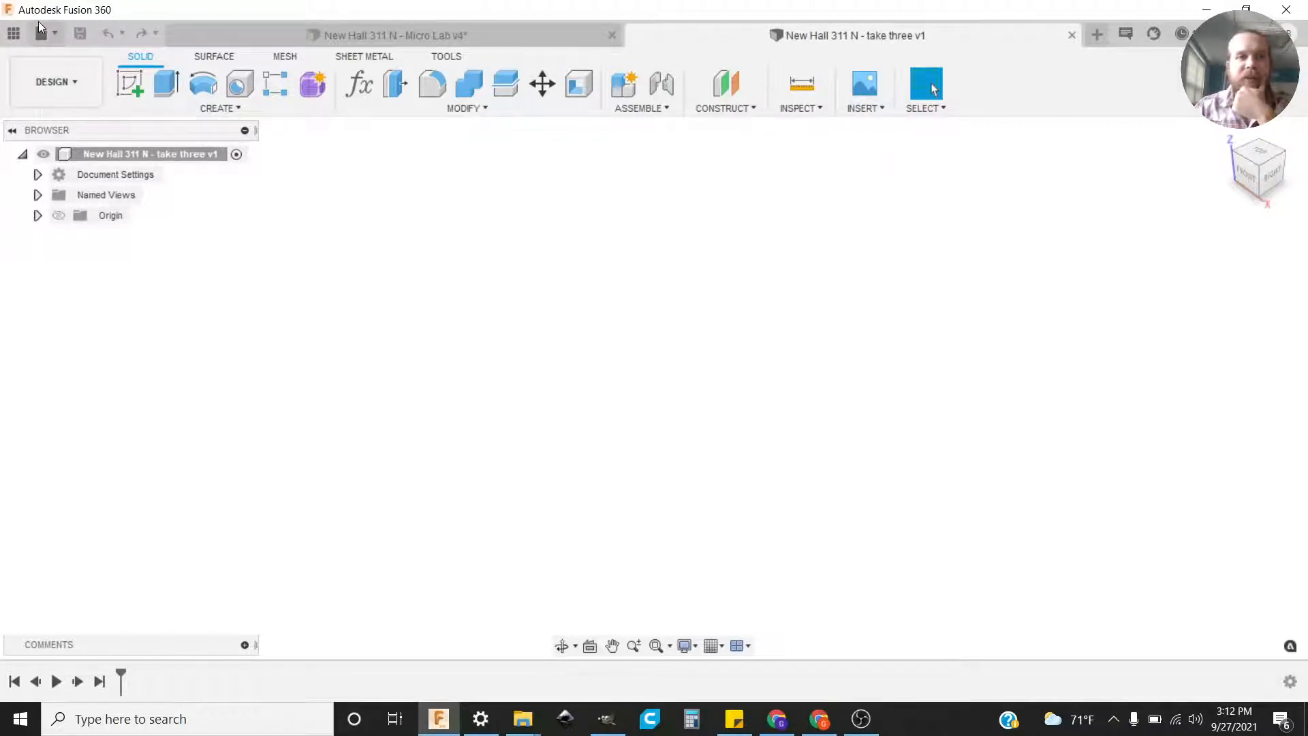
Step: Check the Digital Ready project files for the saved New Hall 311 N - take three design
{"action": "left_click", "coordinate": [15, 34]}
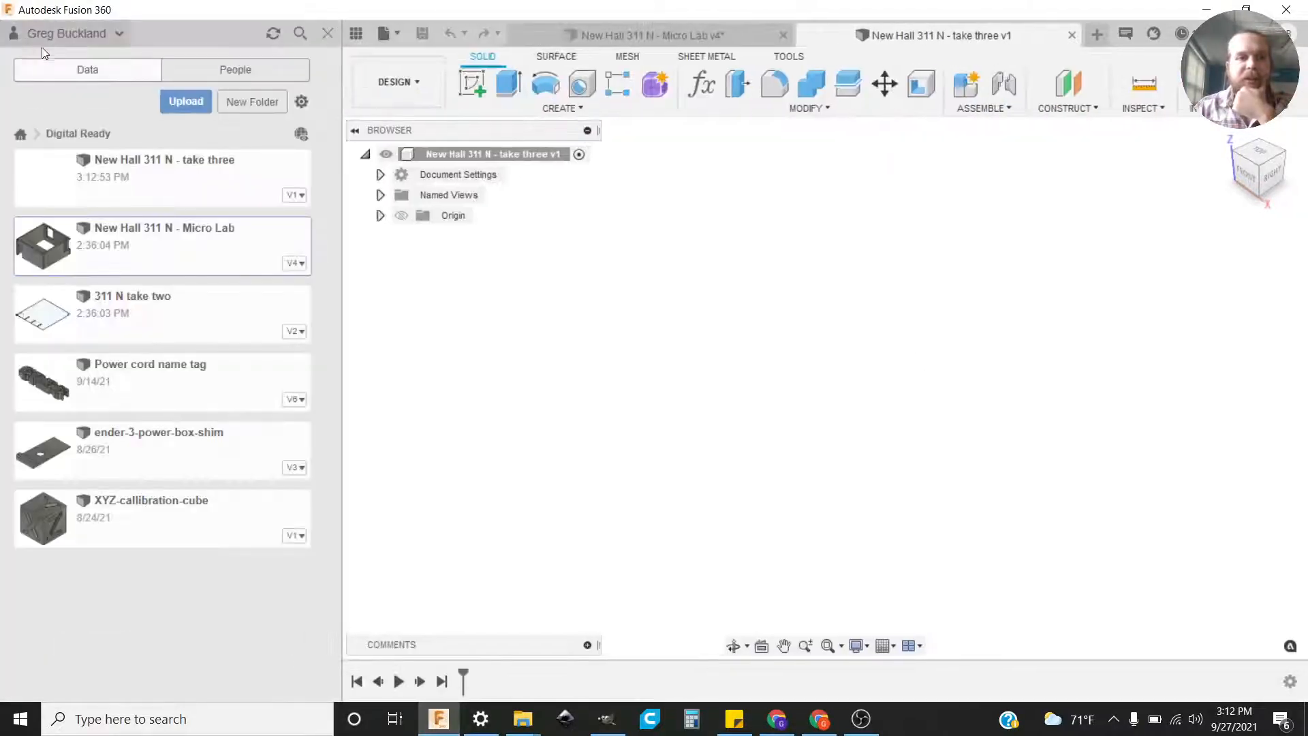
{"action": "left_click", "coordinate": [125, 184]}
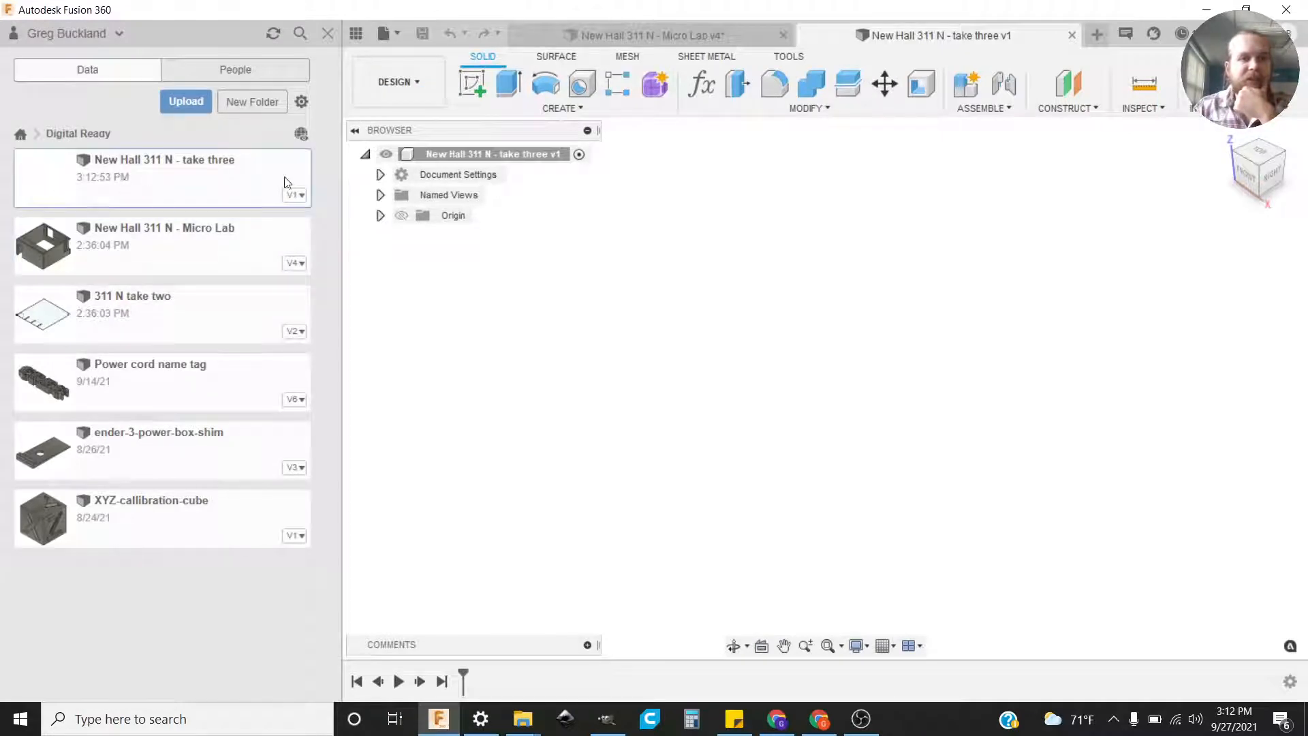
{"action": "left_click", "coordinate": [329, 41]}
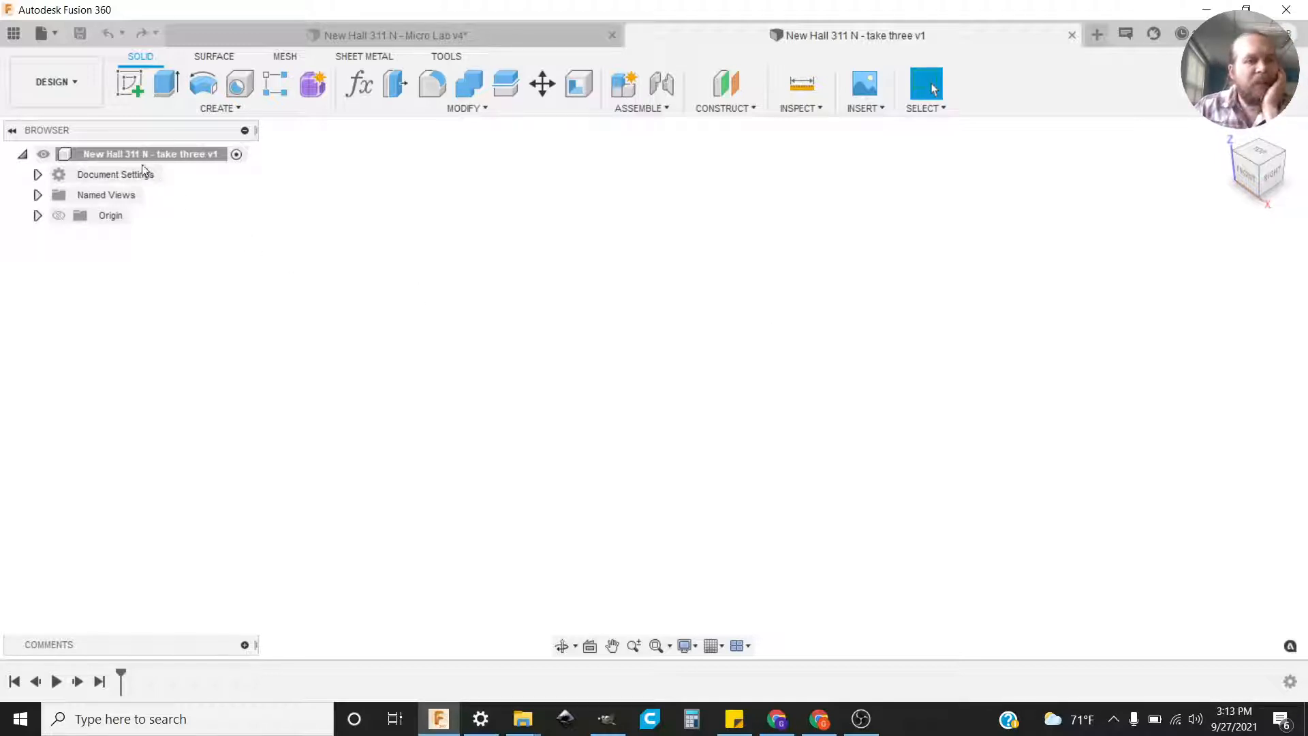
Step: Create an internal component named "311 N" under the root of the design and expand its contents
{"action": "right_click", "coordinate": [93, 158]}
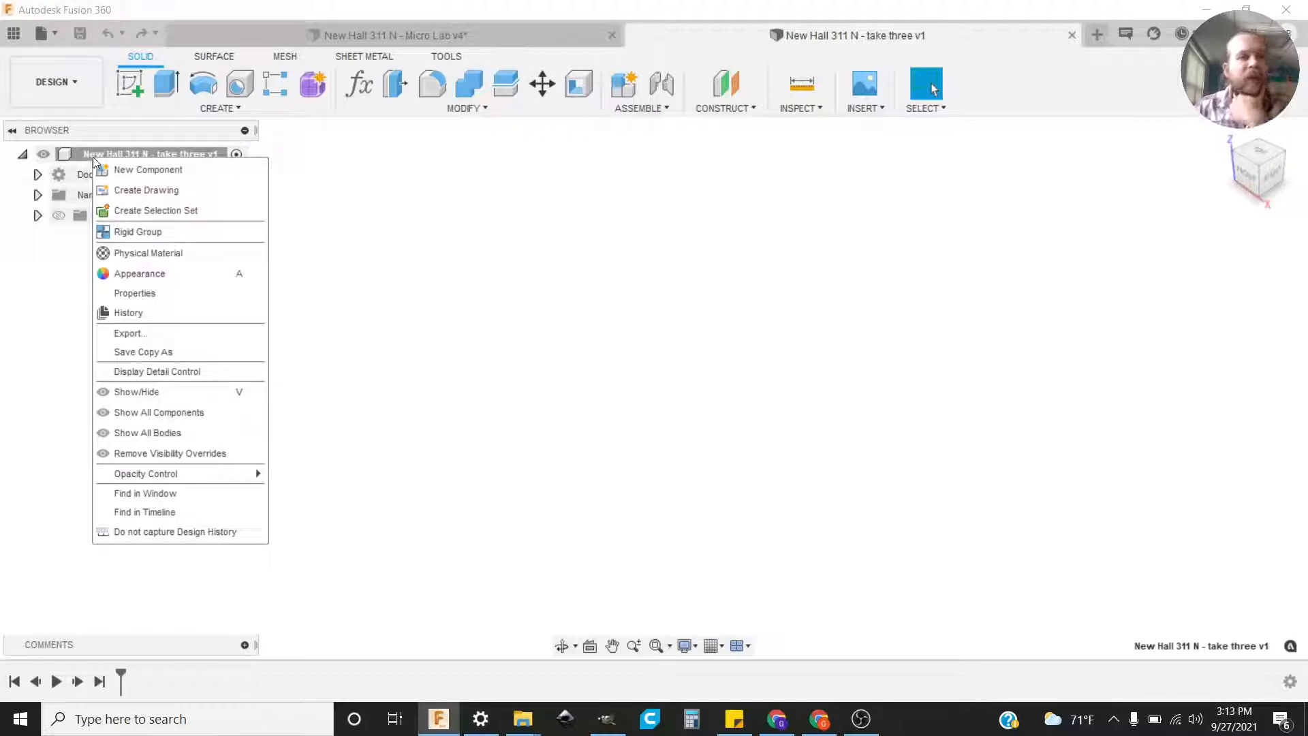
{"action": "left_click", "coordinate": [108, 170]}
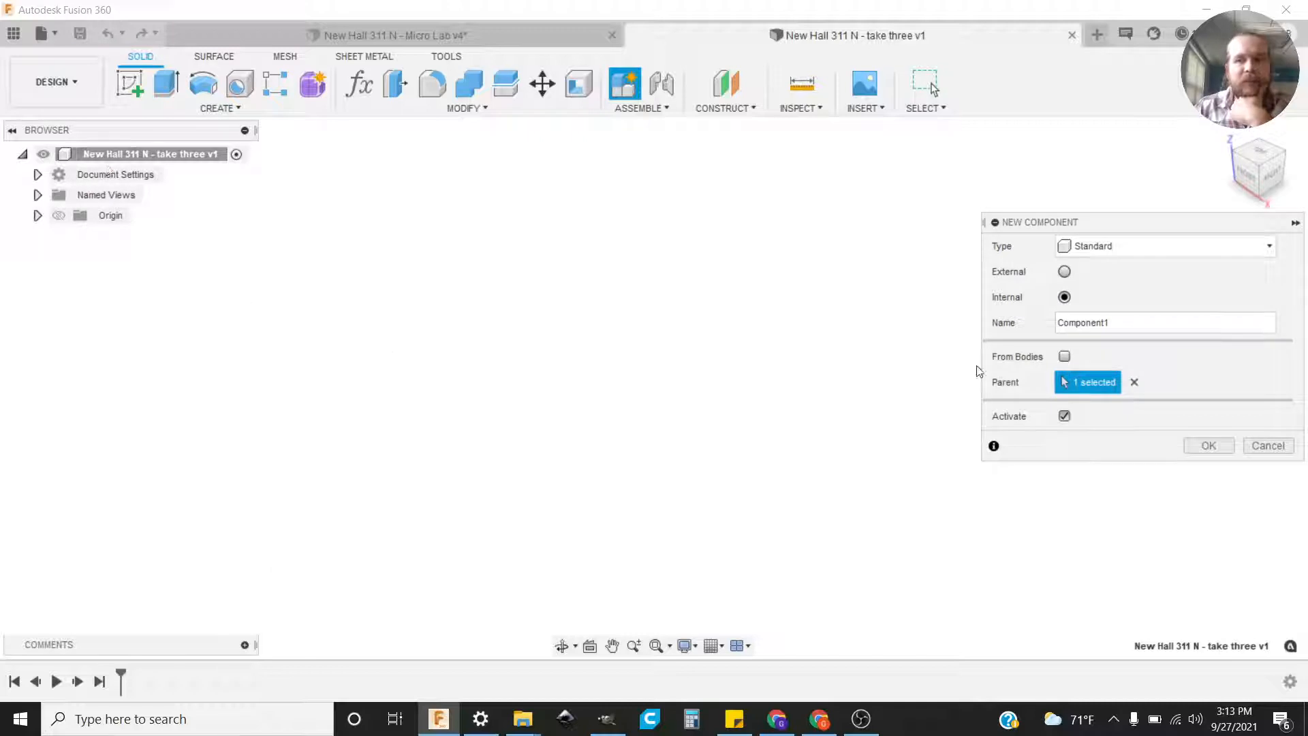
{"action": "left_click_drag", "start_coordinate": [1192, 318], "coordinate": [1002, 324]}
{"action": "type", "text": "311 N"}
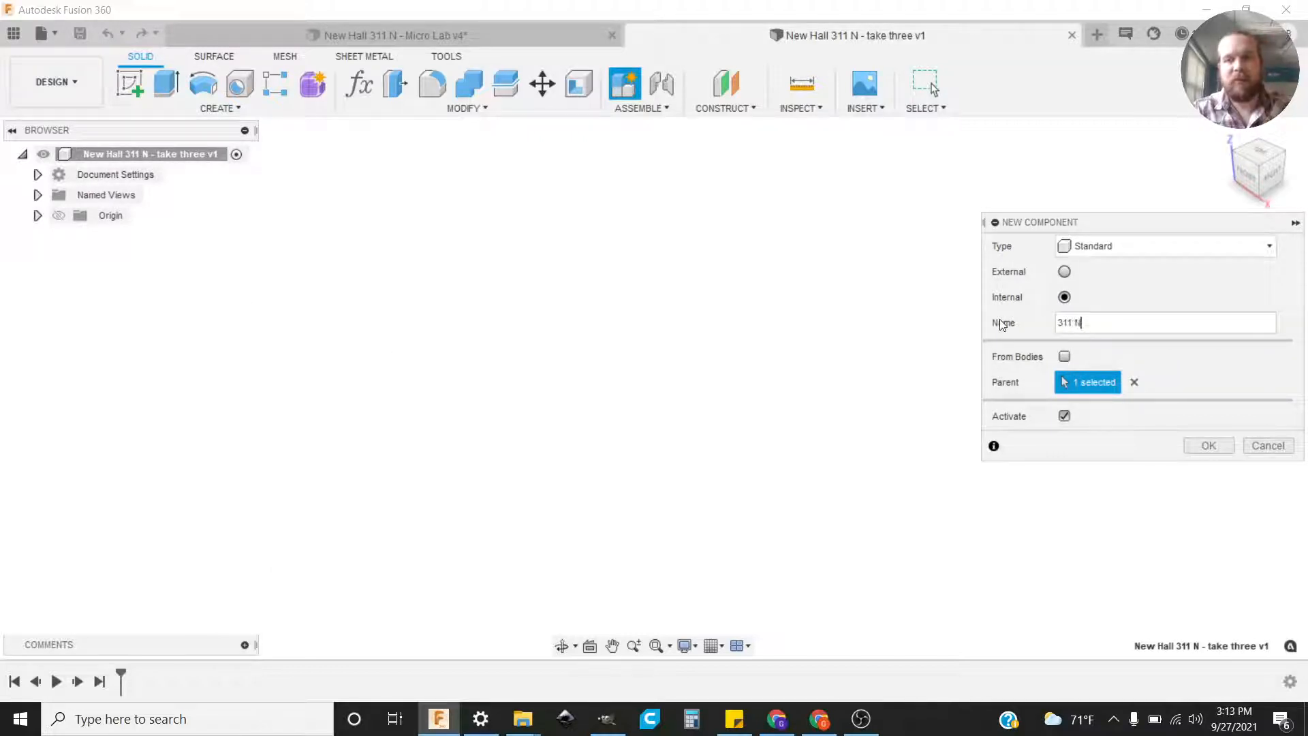
{"action": "key", "text": "Return"}
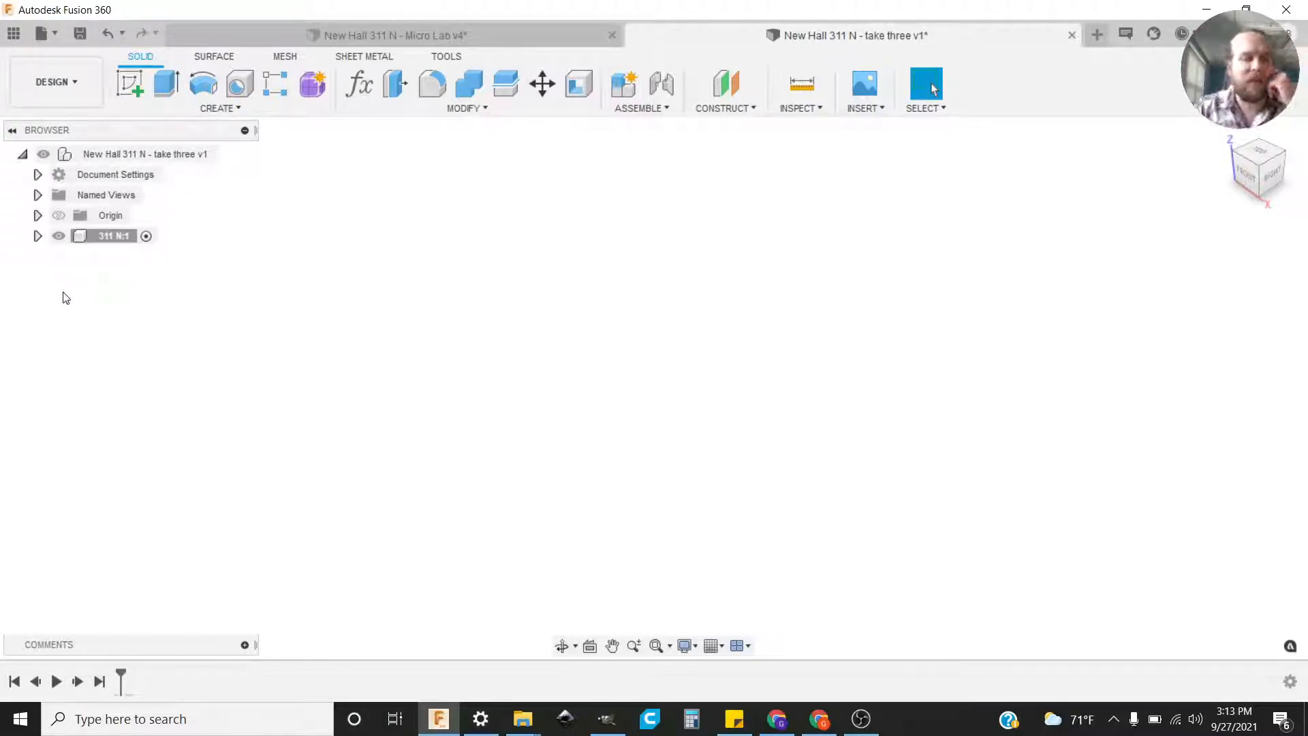
{"action": "left_click", "coordinate": [37, 236]}
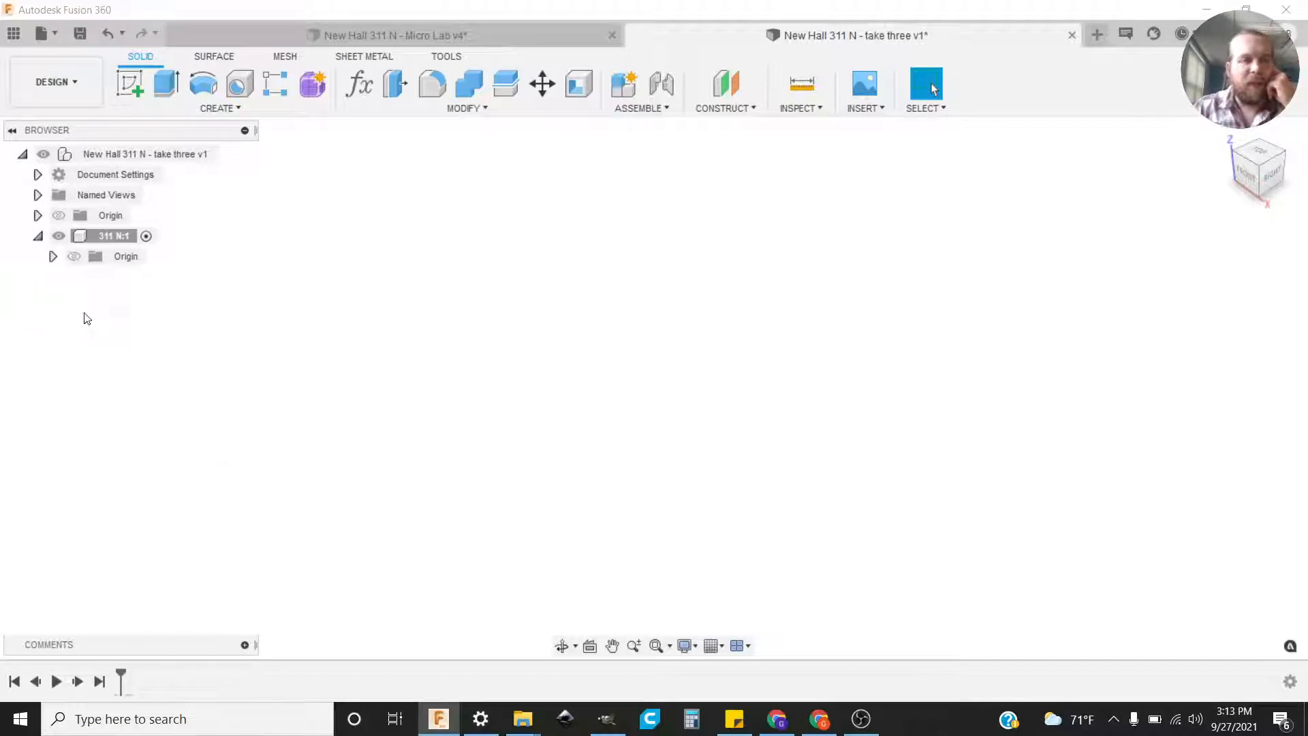
Step: Show the origin planes and axes of the 311 N component and identify its origin point
{"action": "left_click", "coordinate": [39, 237]}
{"action": "left_click", "coordinate": [39, 237]}
{"action": "left_click", "coordinate": [80, 262]}
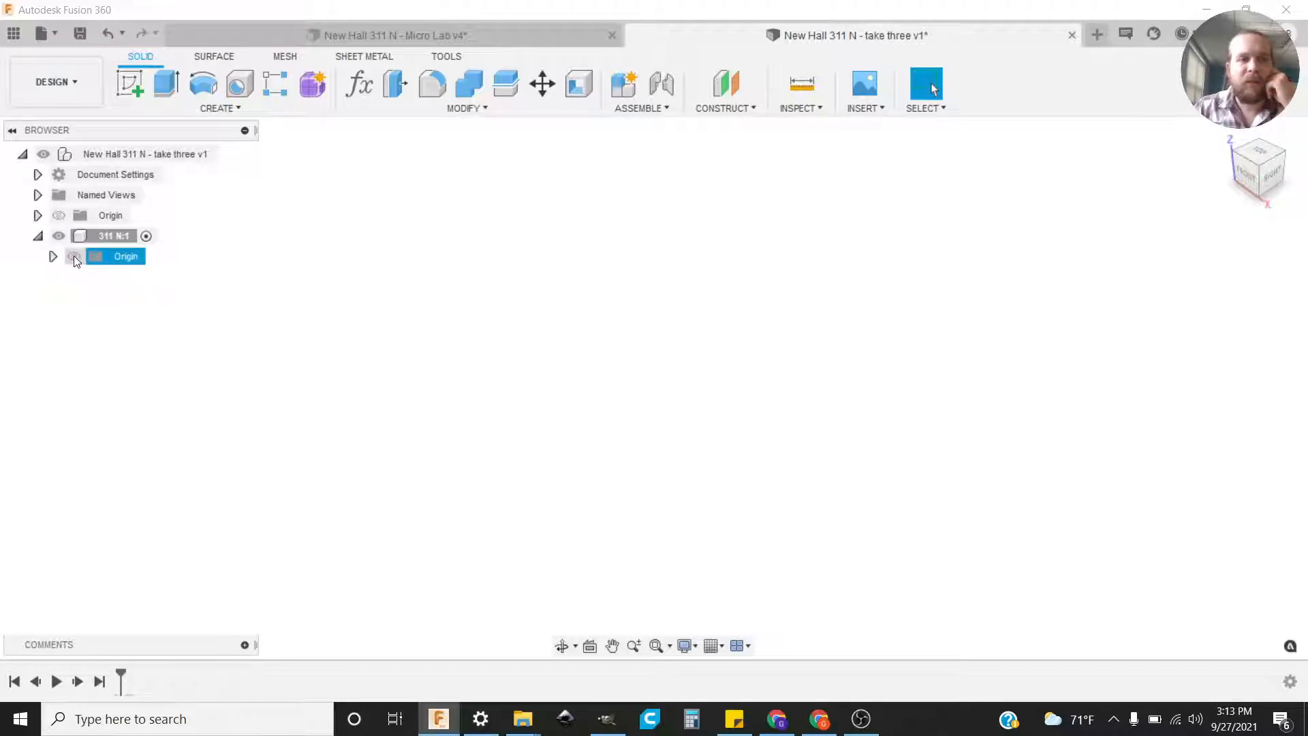
{"action": "left_click", "coordinate": [74, 256]}
{"action": "mouse_move", "coordinate": [399, 357]}
{"action": "middle_mouse_down", "text": "shift"}
{"action": "mouse_move", "coordinate": [514, 362]}
{"action": "mouse_move", "coordinate": [535, 380]}
{"action": "mouse_move", "coordinate": [520, 414]}
{"action": "mouse_move", "coordinate": [458, 394]}
{"action": "mouse_move", "coordinate": [408, 341]}
{"action": "mouse_move", "coordinate": [419, 346]}
{"action": "middle_mouse_up", "text": "shift"}
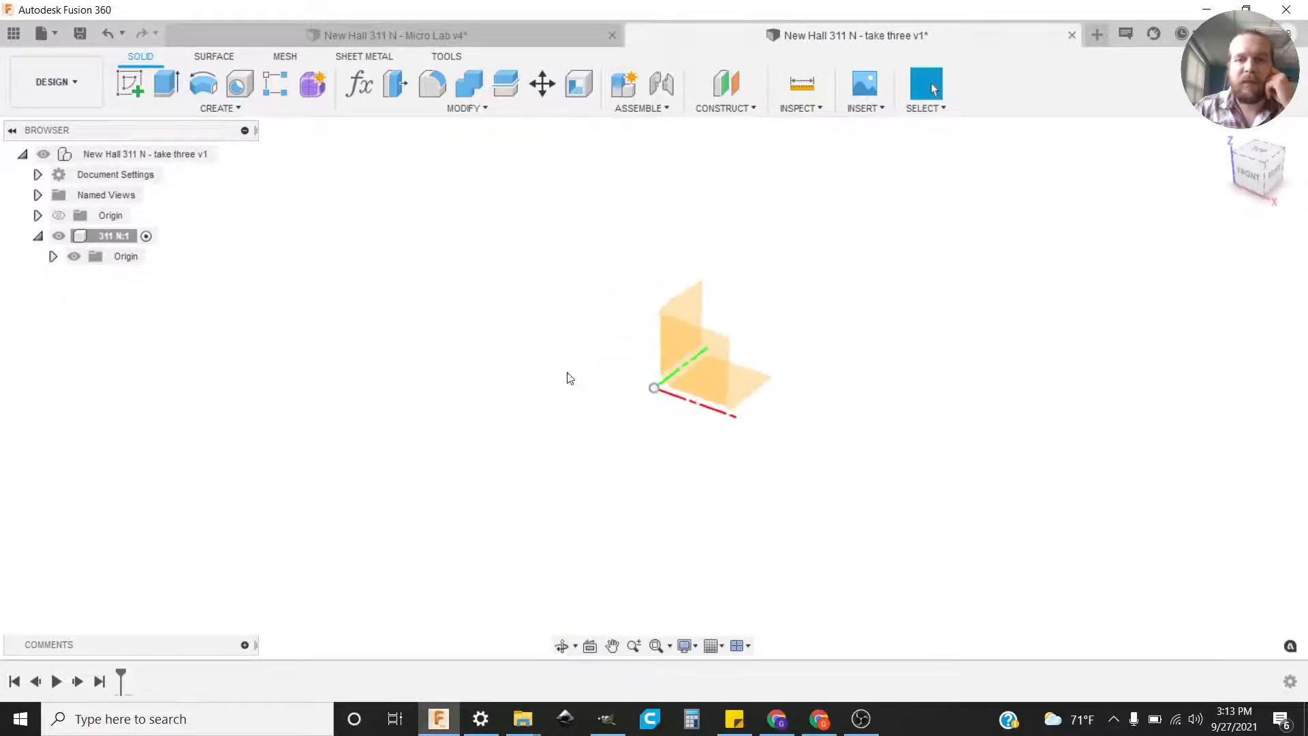
{"action": "left_click", "coordinate": [656, 394]}
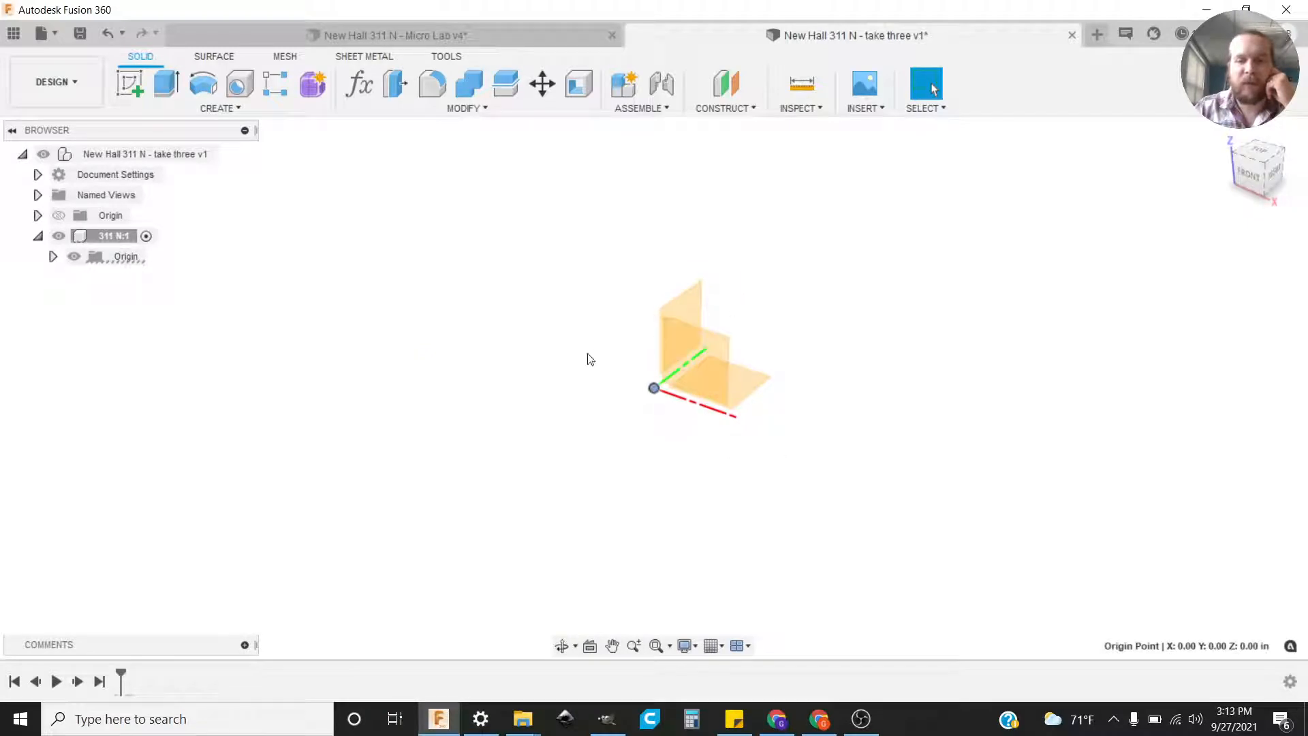
{"action": "left_click", "coordinate": [643, 458]}
Step: Create a sketch on the XY plane of the 311 N component
{"action": "middle_click_drag", "start_coordinate": [642, 458], "coordinate": [672, 500], "text": "shift"}
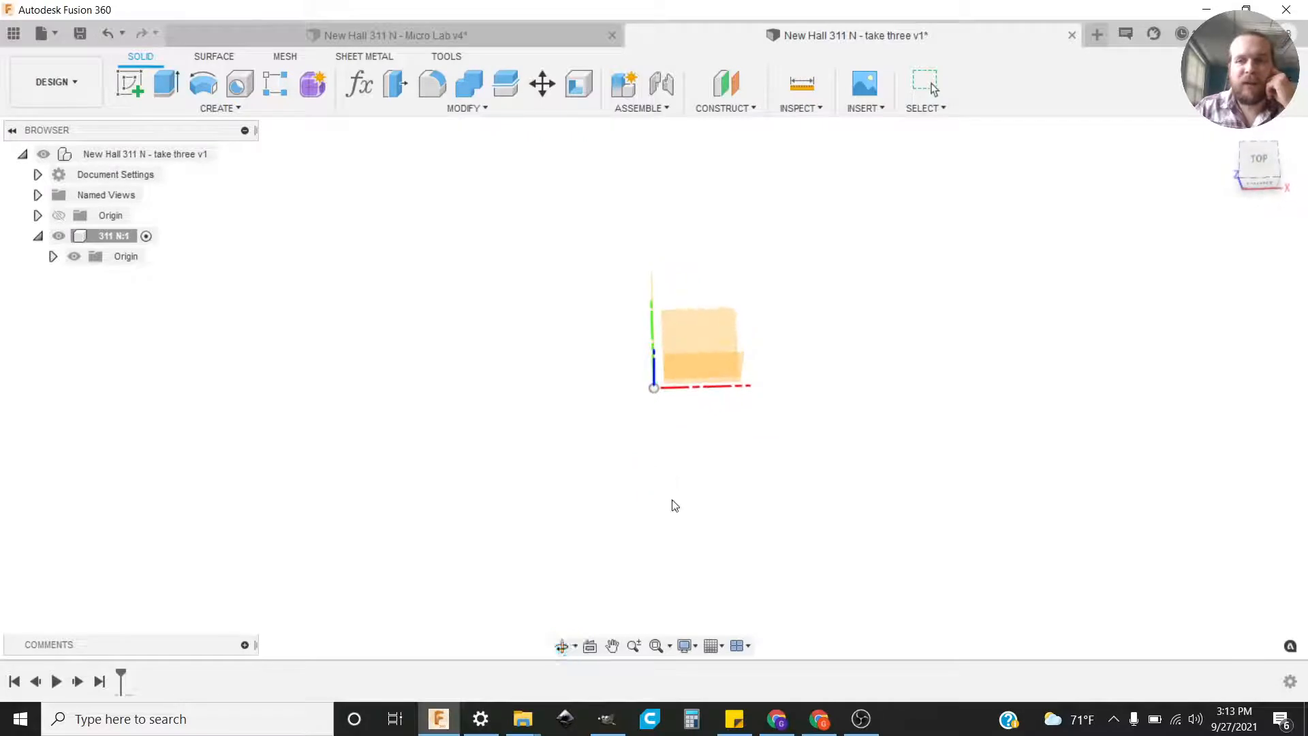
{"action": "left_click", "coordinate": [709, 337]}
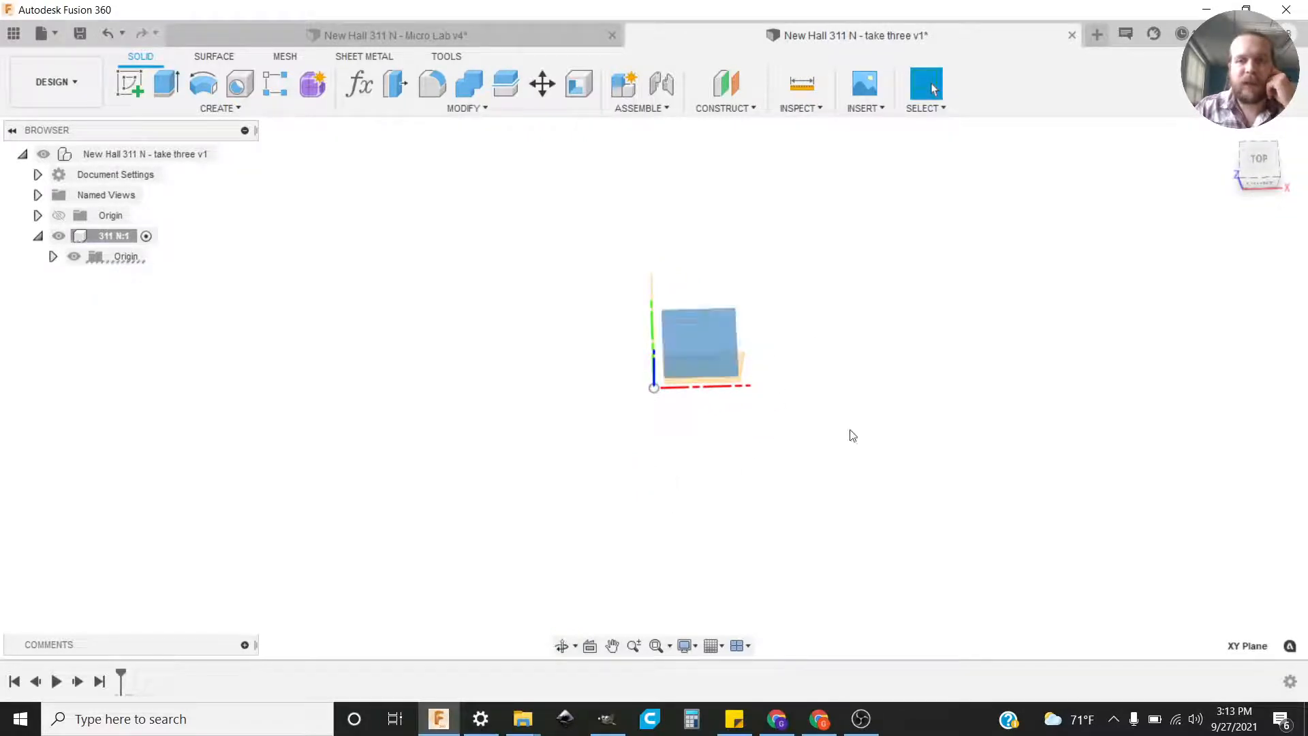
{"action": "middle_click_drag", "start_coordinate": [849, 436], "coordinate": [785, 419], "text": "shift"}
{"action": "middle_click_drag", "start_coordinate": [710, 331], "coordinate": [711, 332], "text": "shift"}
{"action": "right_click", "coordinate": [710, 332]}
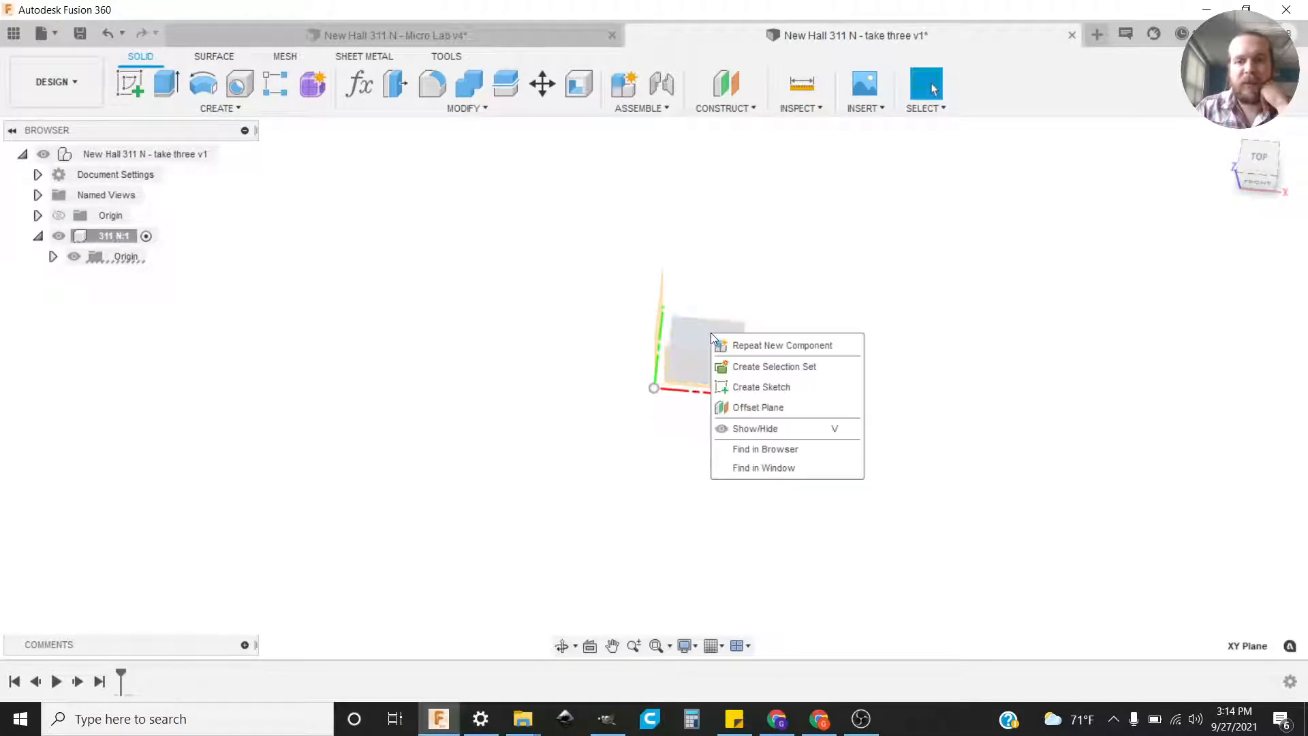
{"action": "left_click", "coordinate": [729, 382]}
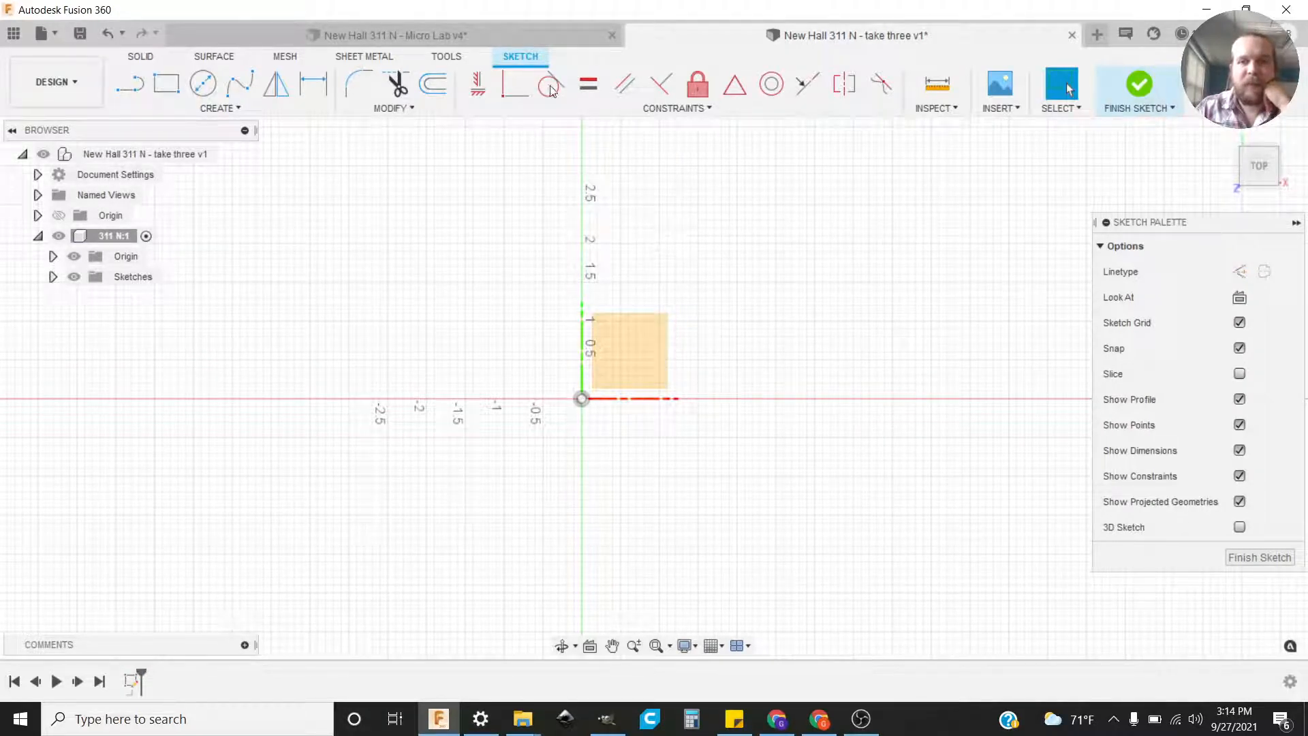
Step: Rename the new sketch in the 311 N component as "floor plan base"
{"action": "left_click", "coordinate": [53, 276]}
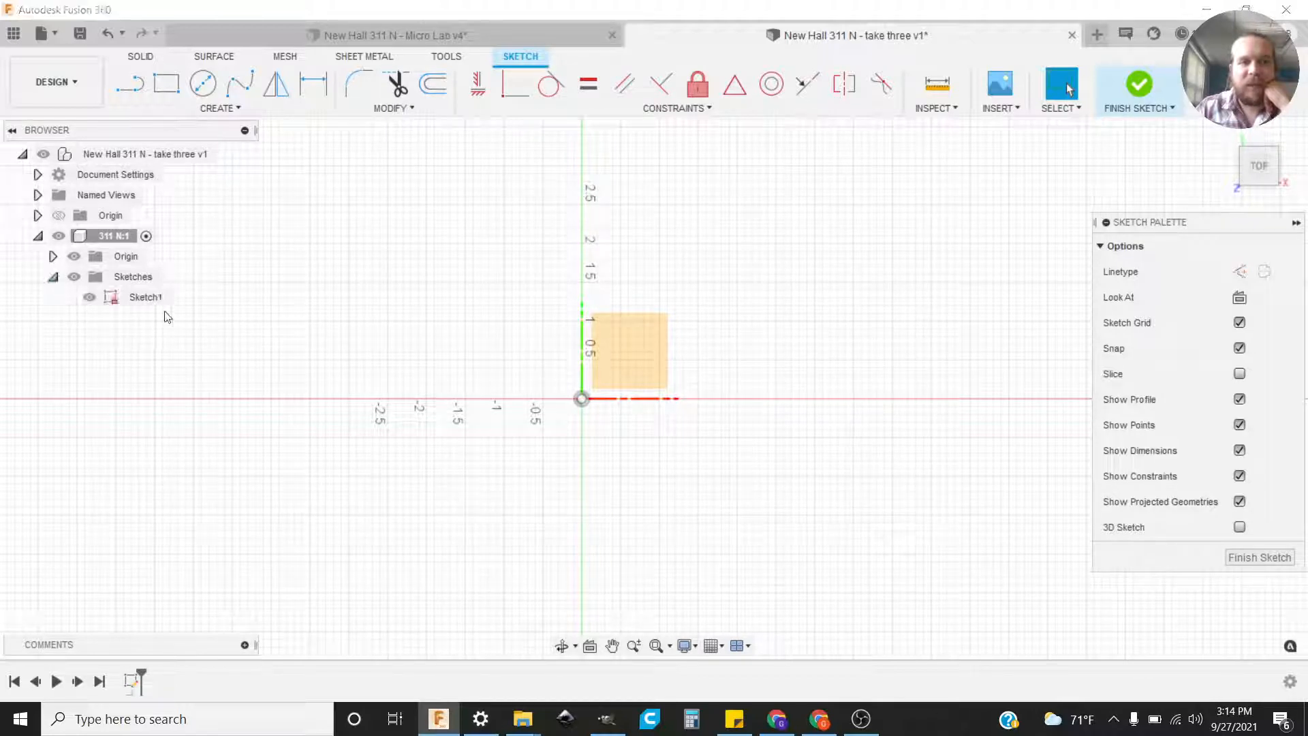
{"action": "double_click", "coordinate": [145, 297]}
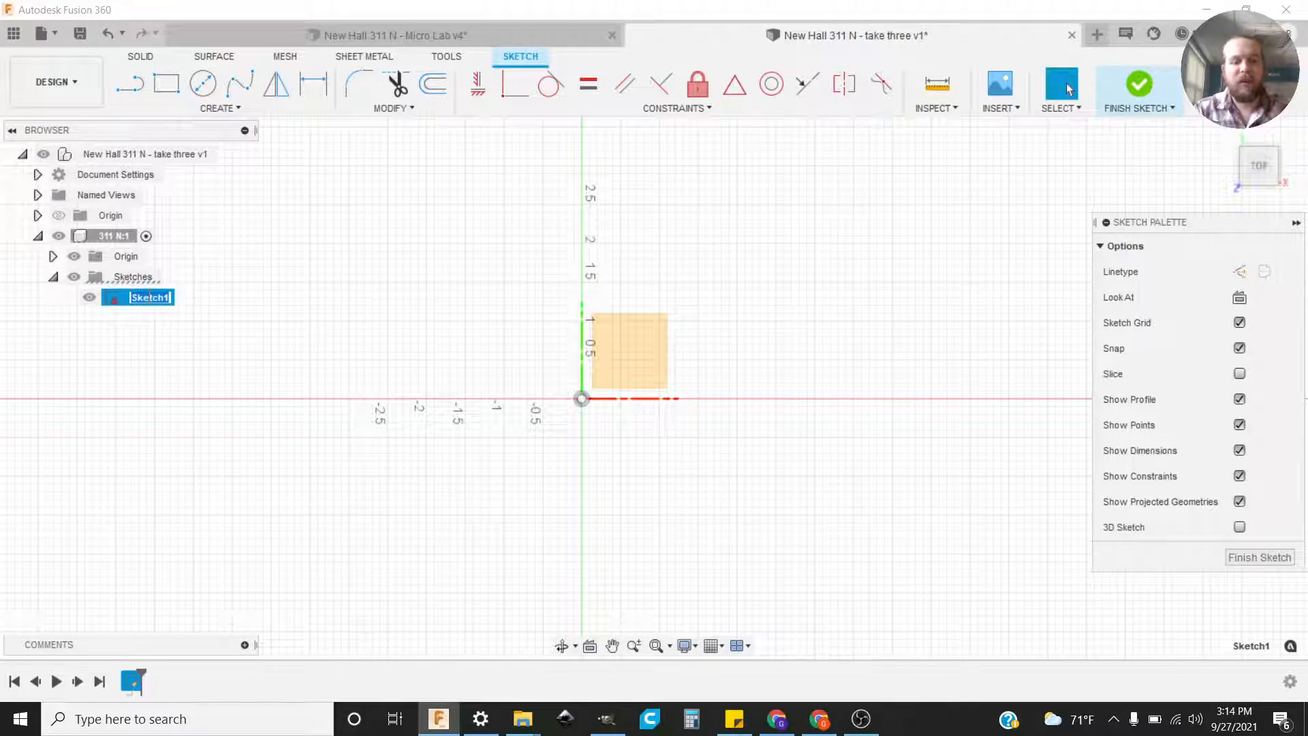
{"action": "type", "text": "floor"}
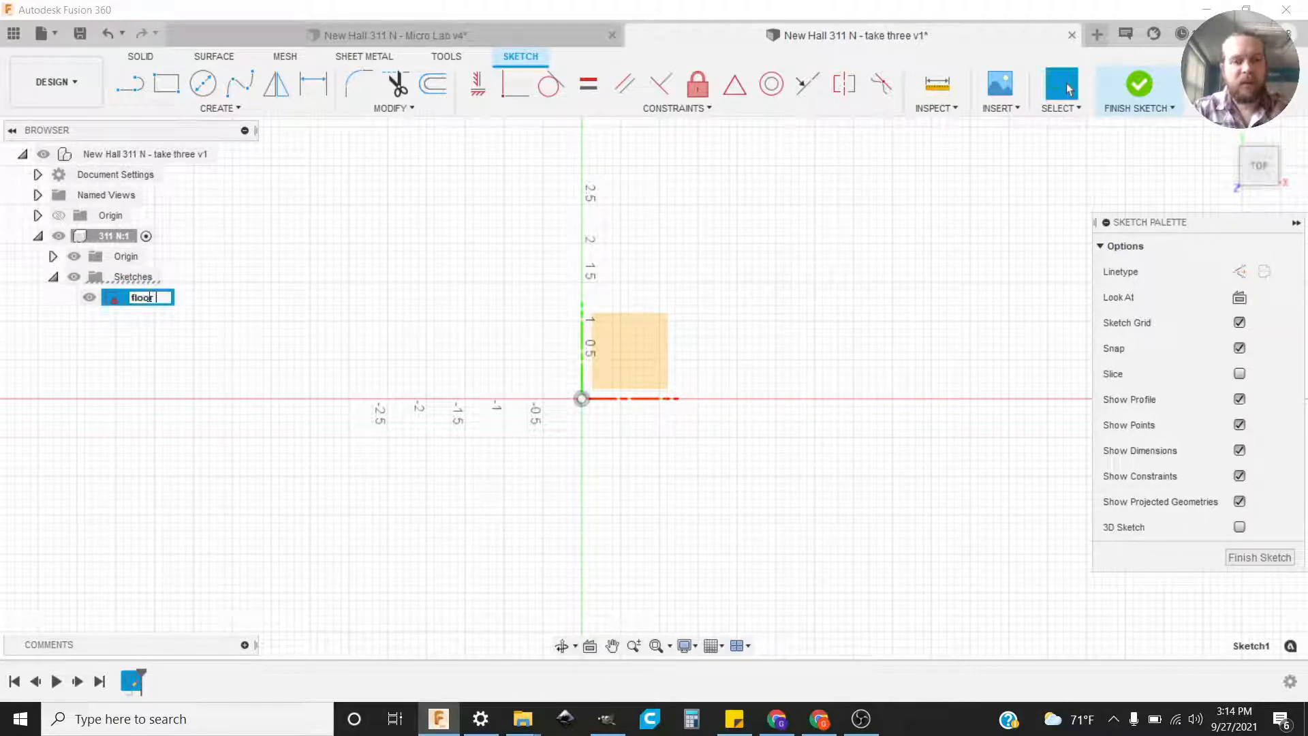
{"action": "type", "text": " plan base"}
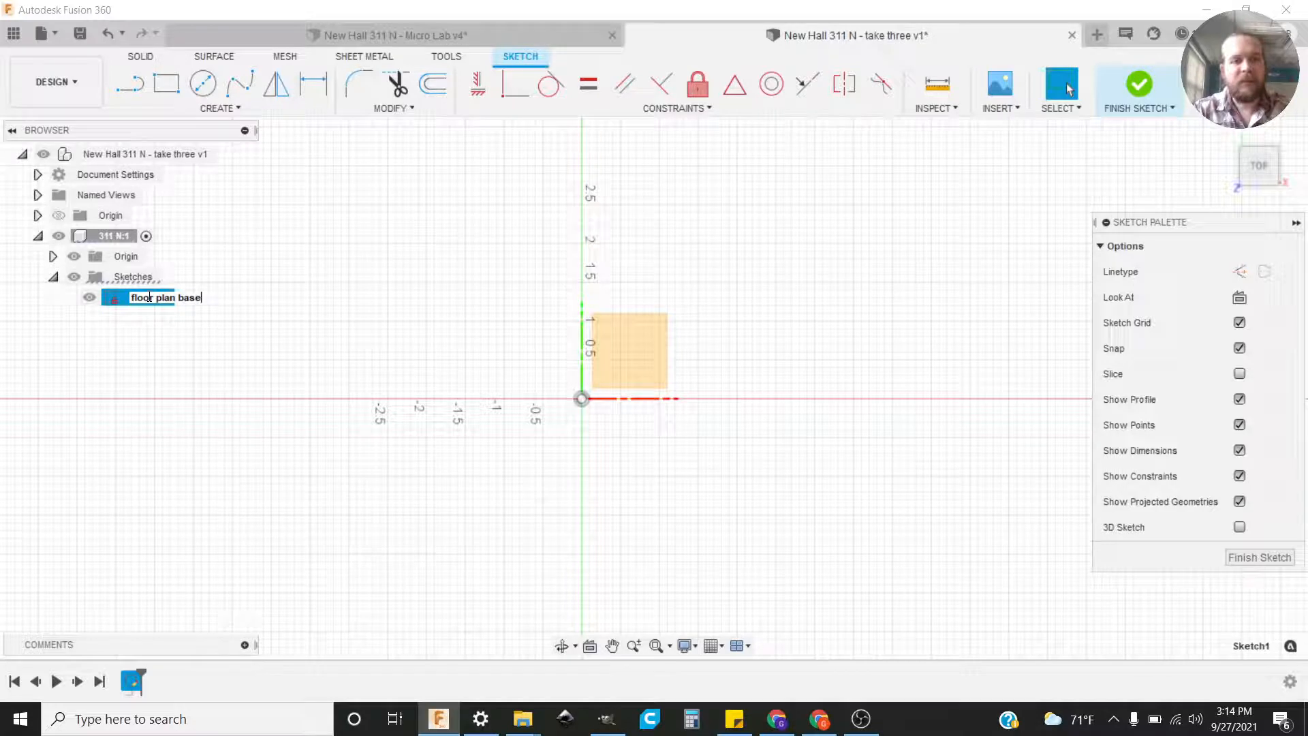
{"action": "key", "text": "Return"}
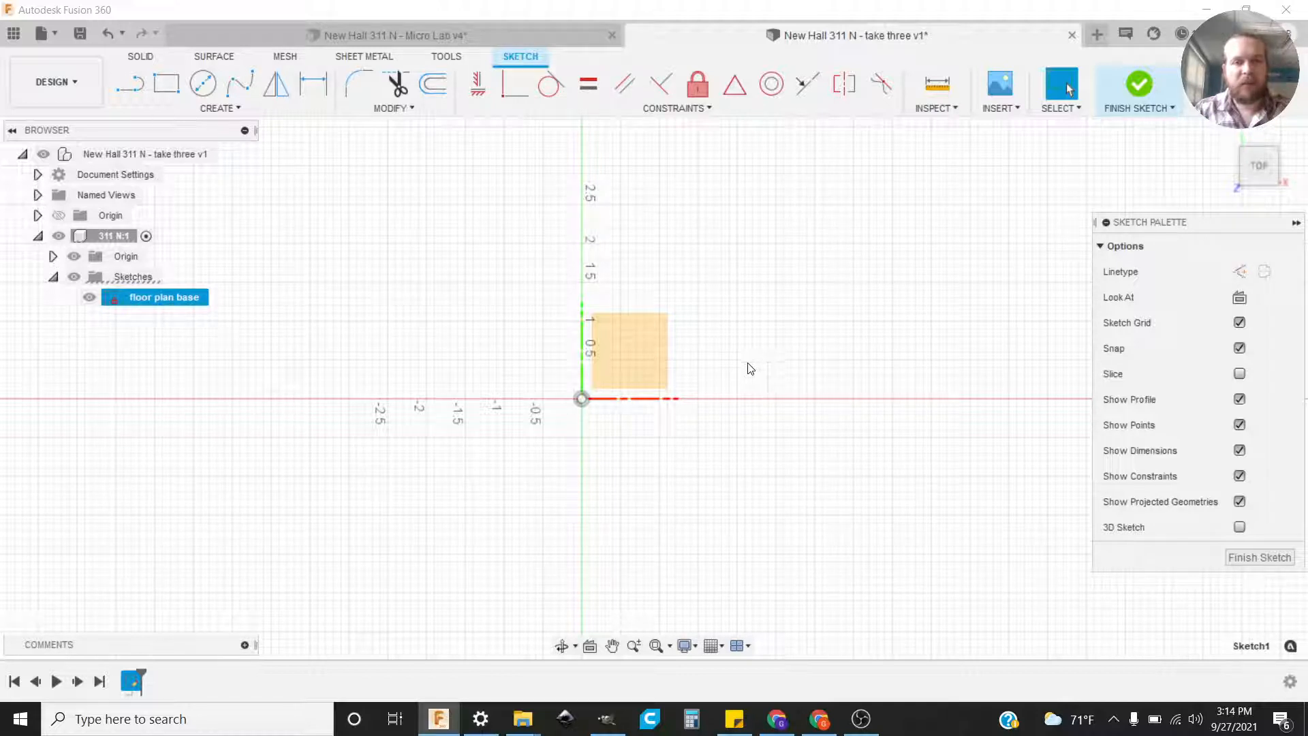
Step: Draw a vertical line about 3.1 in long upward from the origin along the green axis
{"action": "left_click", "coordinate": [132, 85]}
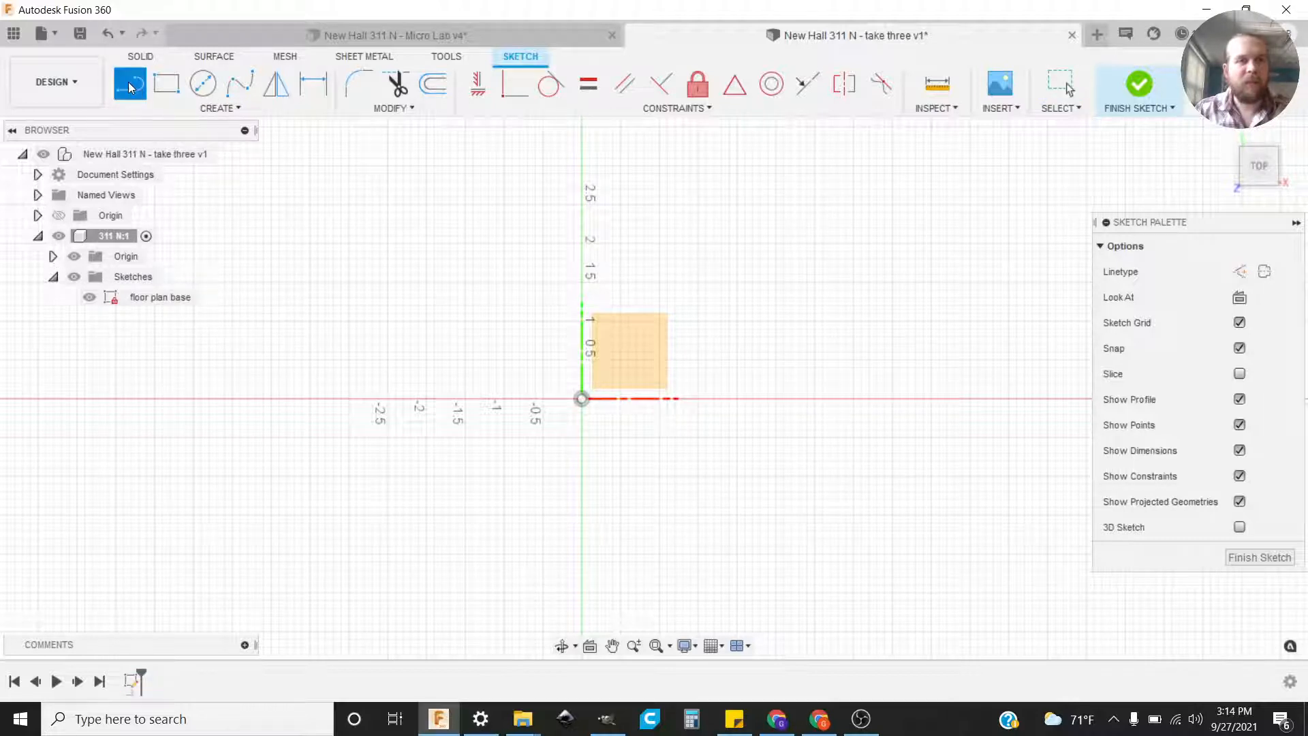
{"action": "left_click", "coordinate": [582, 400]}
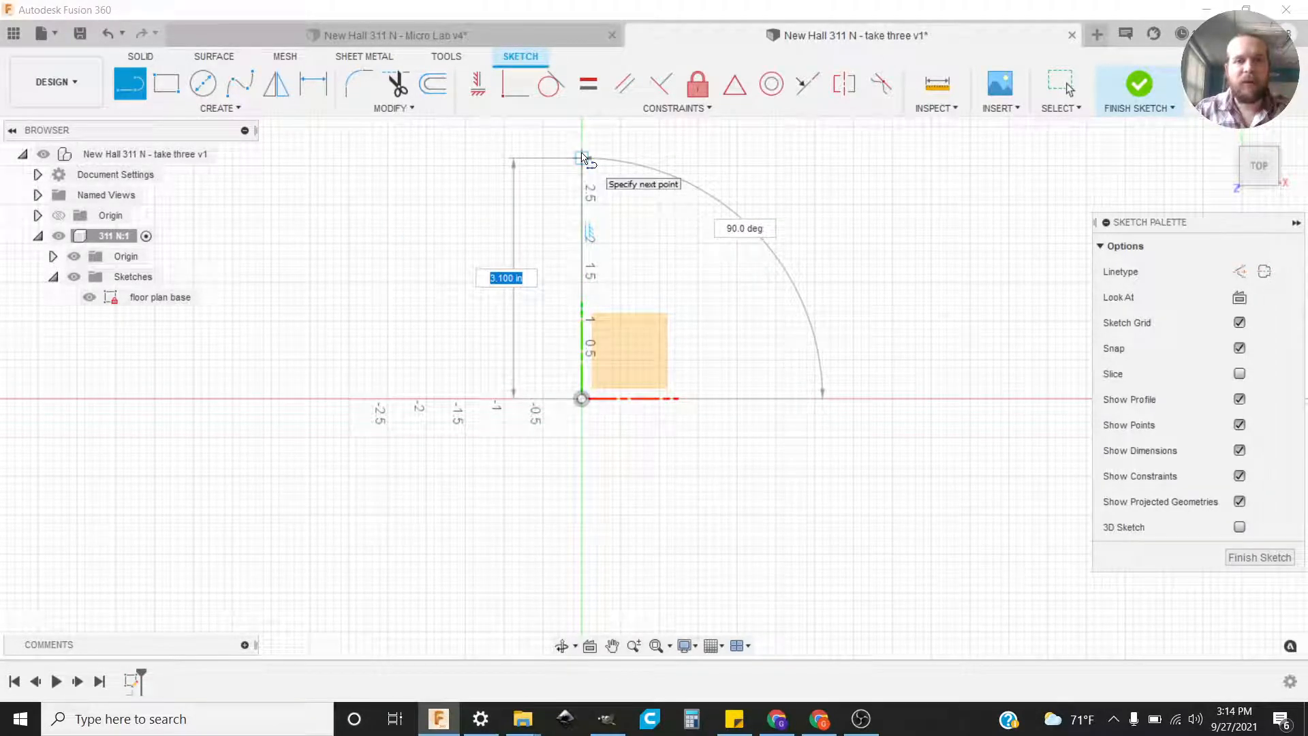
{"action": "left_click", "coordinate": [583, 158]}
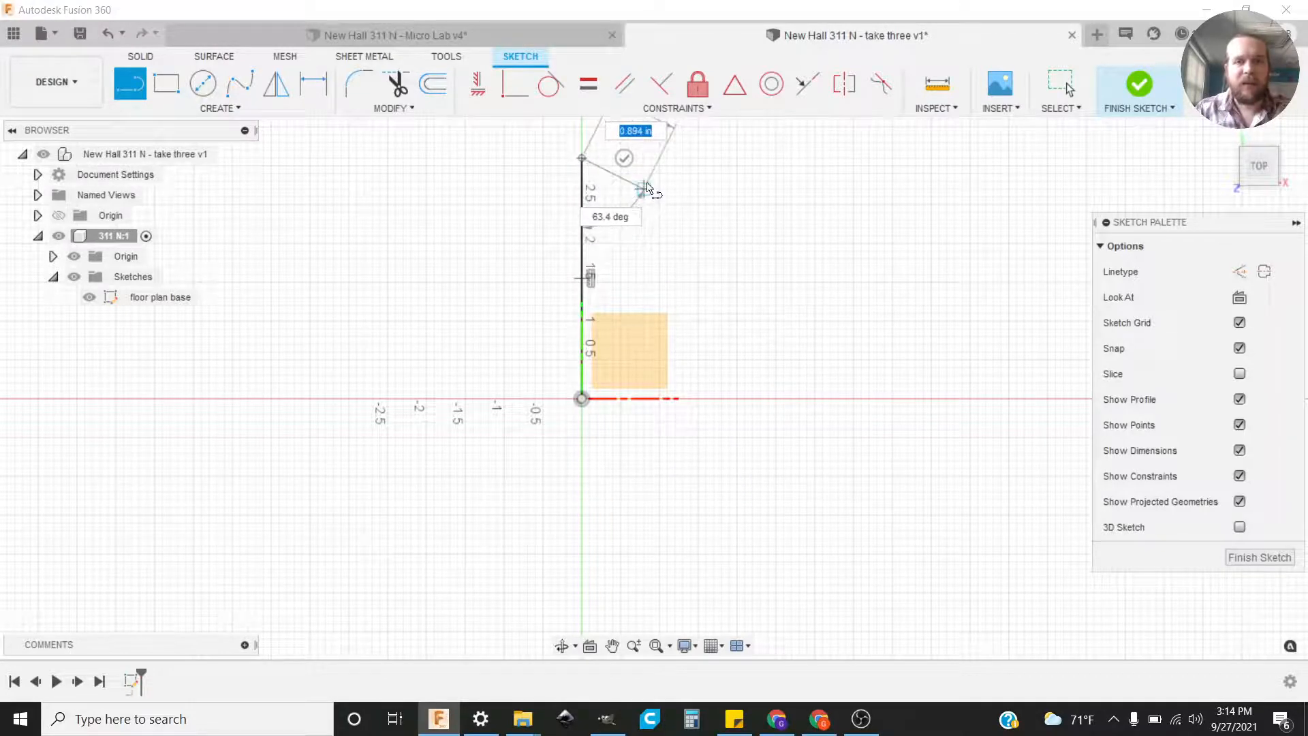
{"action": "left_click", "coordinate": [624, 159]}
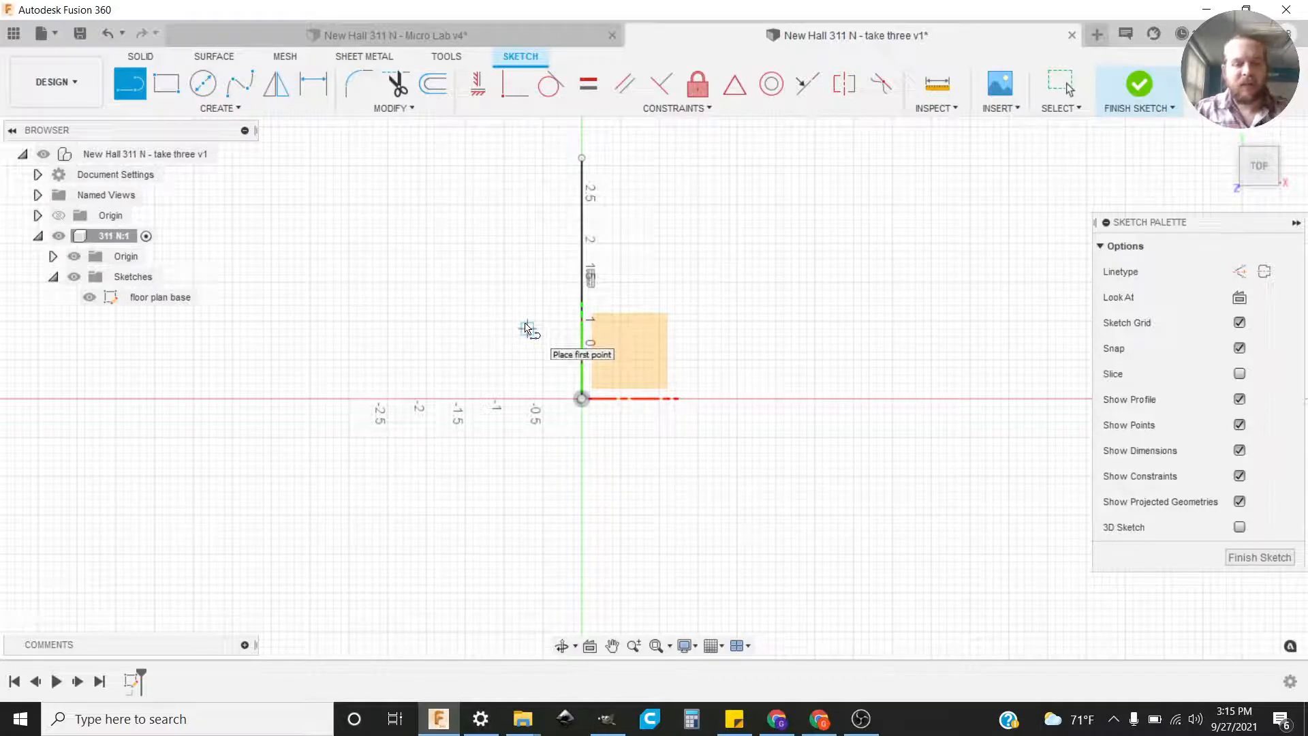
Step: Dimension the vertical line's length and set it to 214 in
{"action": "key", "text": "d"}
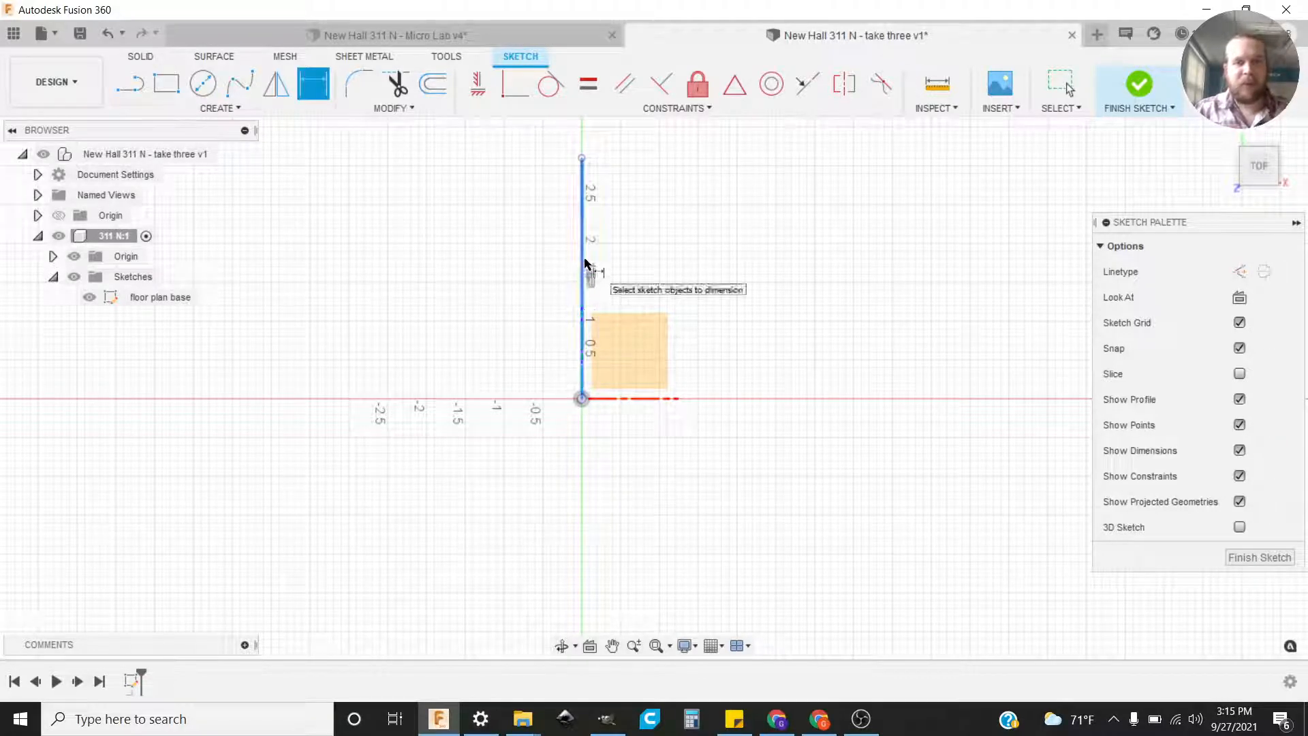
{"action": "left_click", "coordinate": [583, 263]}
{"action": "left_click", "coordinate": [479, 271]}
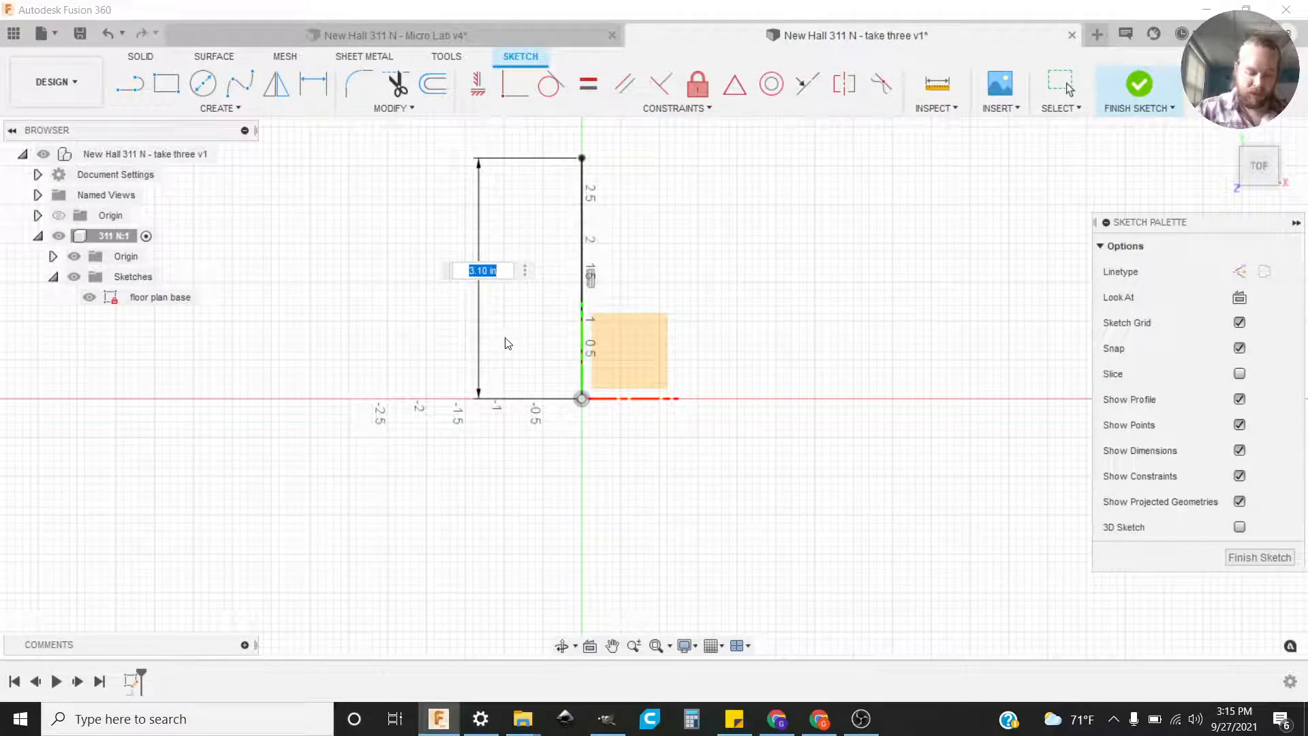
{"action": "type", "text": "214"}
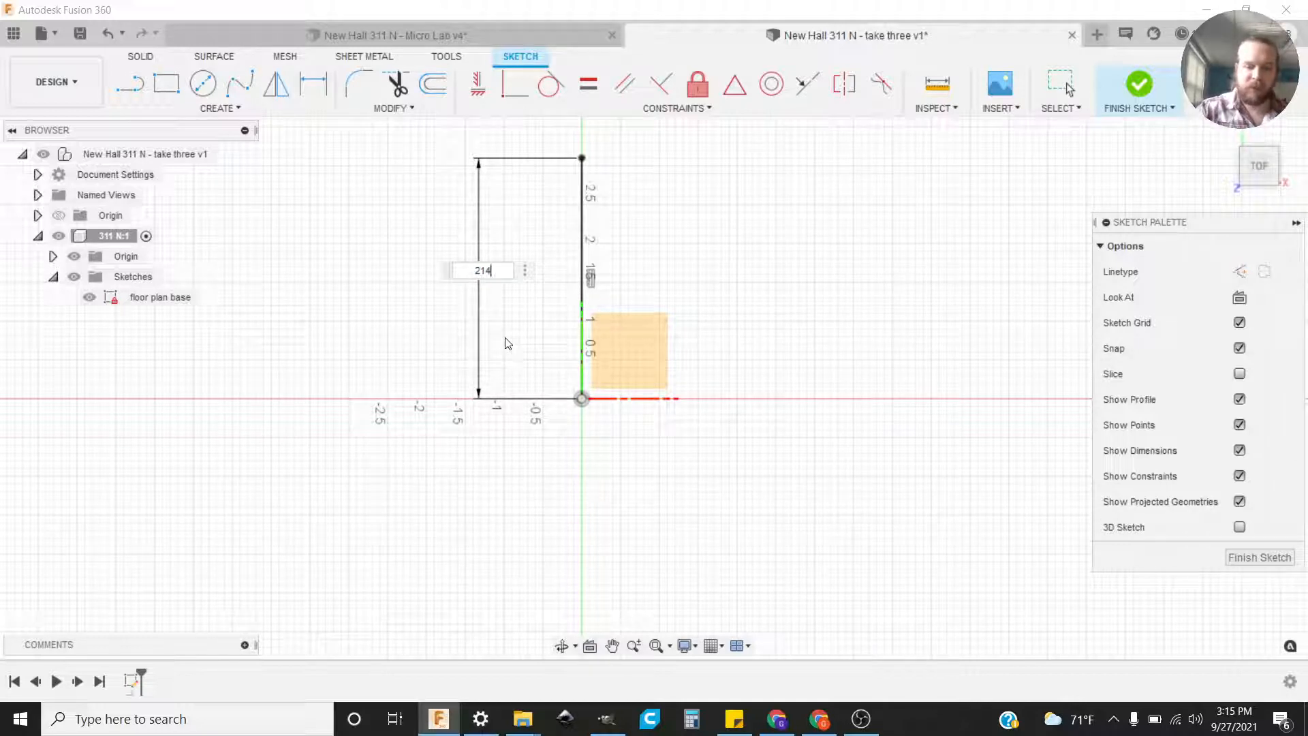
{"action": "type", "text": " in"}
{"action": "key", "text": "Return"}
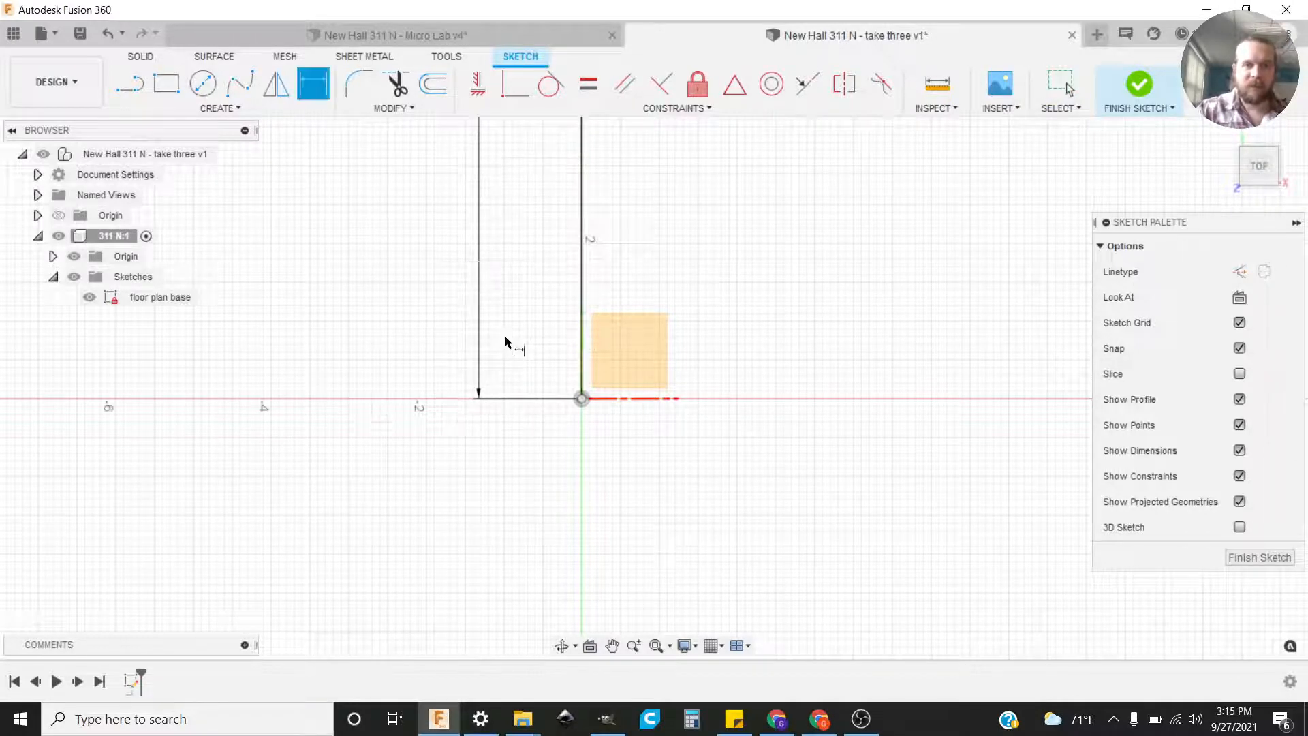
Step: Move the 214 in dimension outward, clear of the vertical line on its left side
{"action": "scroll", "coordinate": [622, 249], "scroll_direction": "down", "scroll_amount": 3}
{"action": "scroll", "coordinate": [621, 235], "scroll_direction": "down", "scroll_amount": 5}
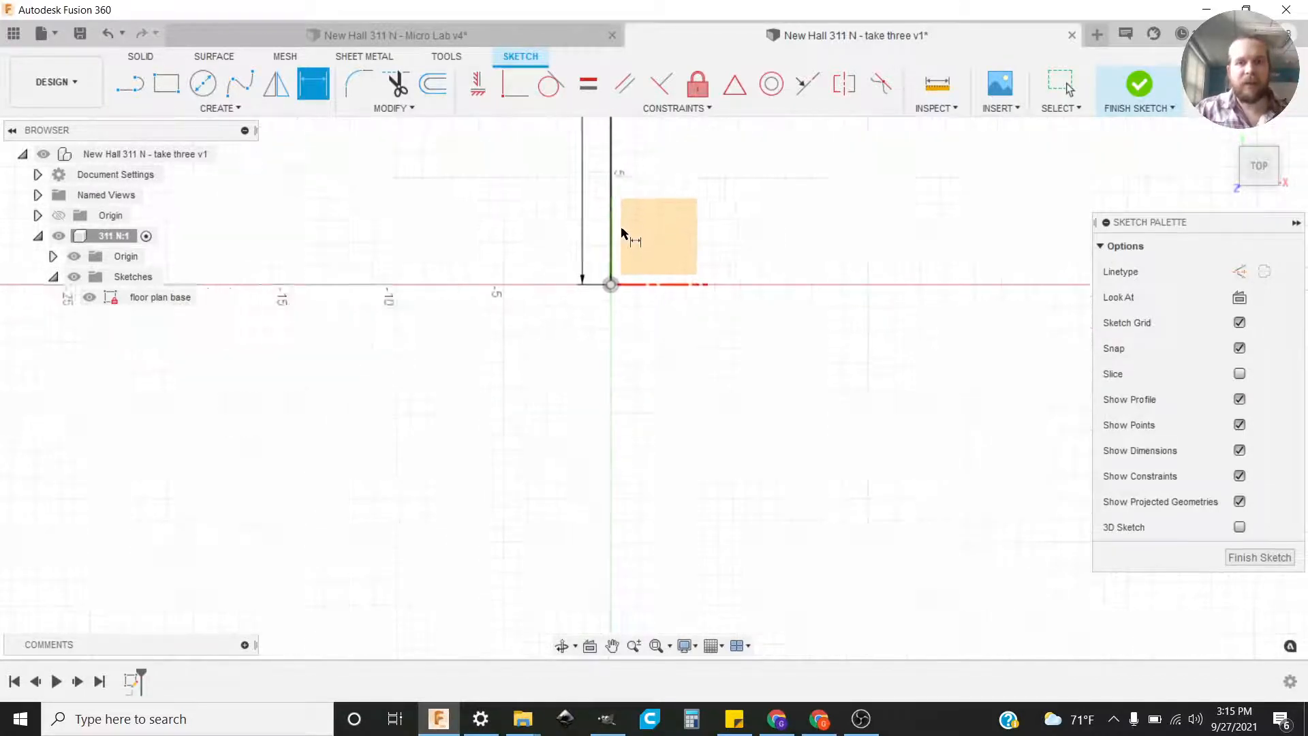
{"action": "middle_click_drag", "start_coordinate": [623, 205], "coordinate": [493, 415]}
{"action": "scroll", "coordinate": [500, 402], "scroll_direction": "down", "scroll_amount": 3}
{"action": "scroll", "coordinate": [514, 342], "scroll_direction": "down", "scroll_amount": 6}
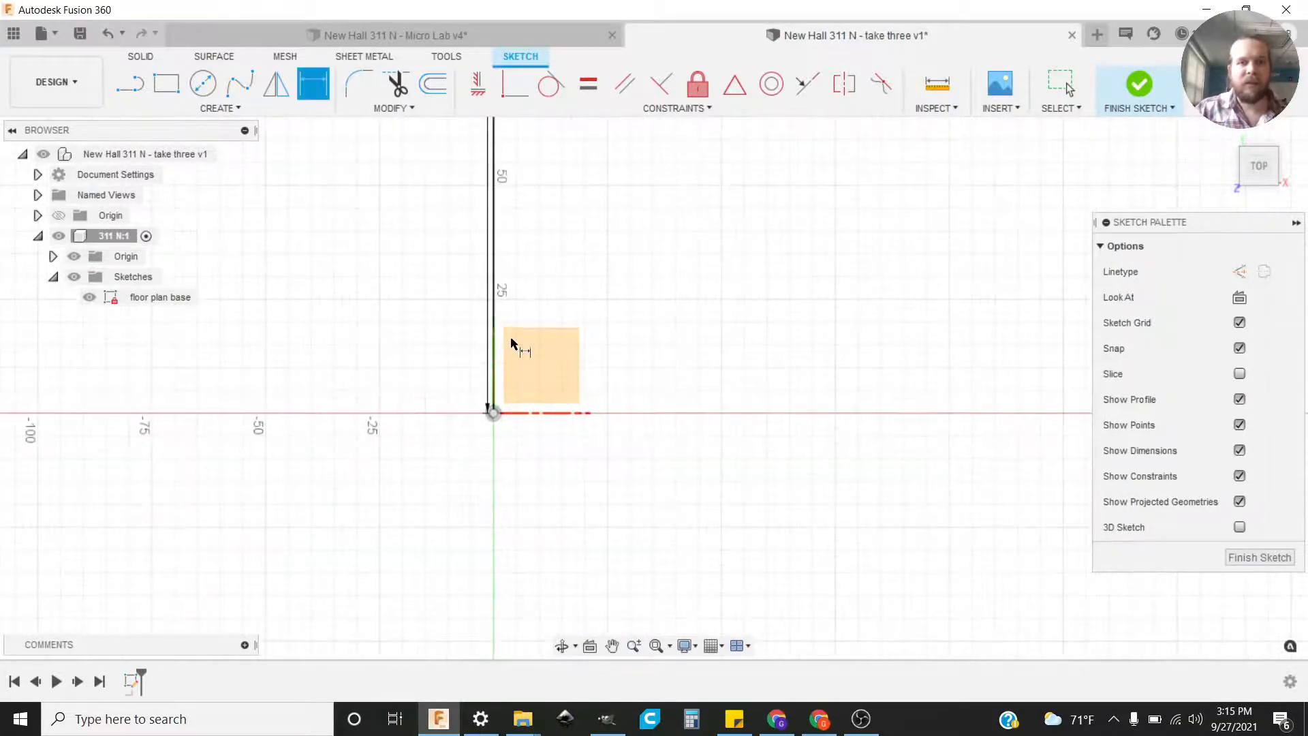
{"action": "middle_click_drag", "start_coordinate": [546, 214], "coordinate": [451, 386]}
{"action": "scroll", "coordinate": [459, 321], "scroll_direction": "down", "scroll_amount": 2}
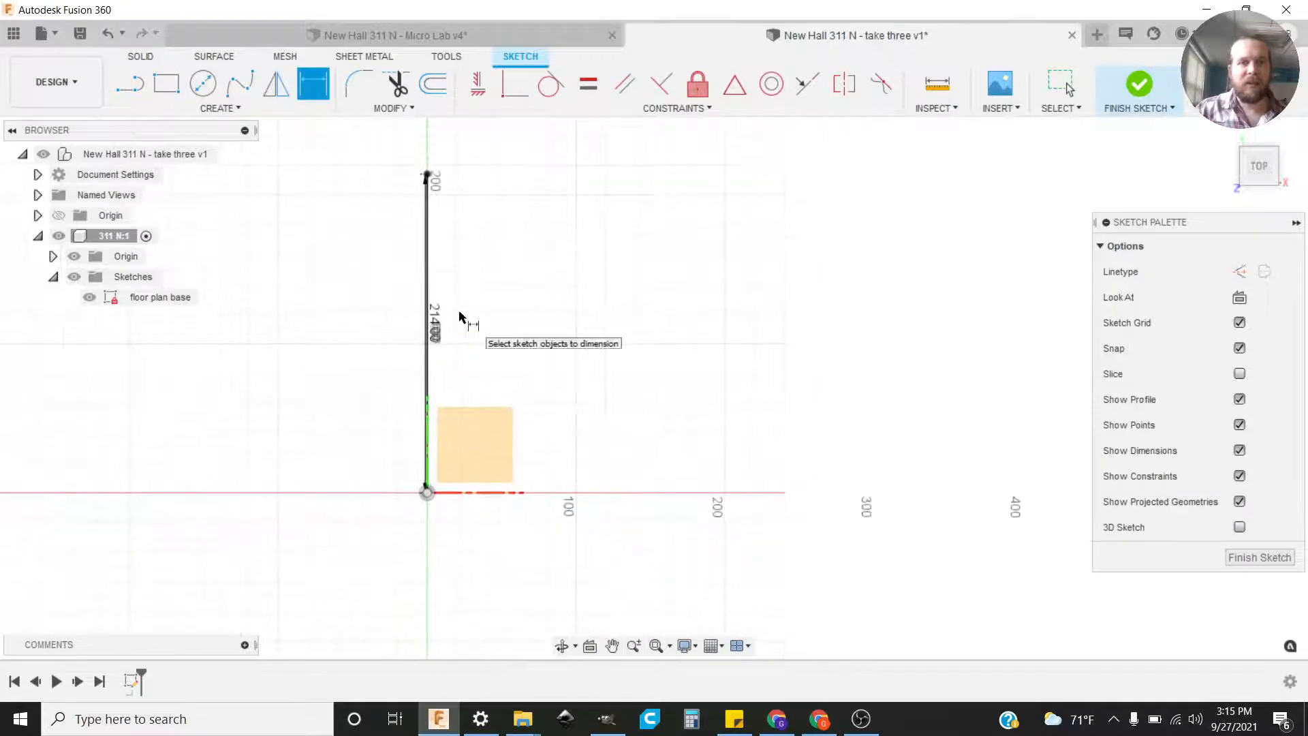
{"action": "scroll", "coordinate": [459, 318], "scroll_direction": "up", "scroll_amount": 3}
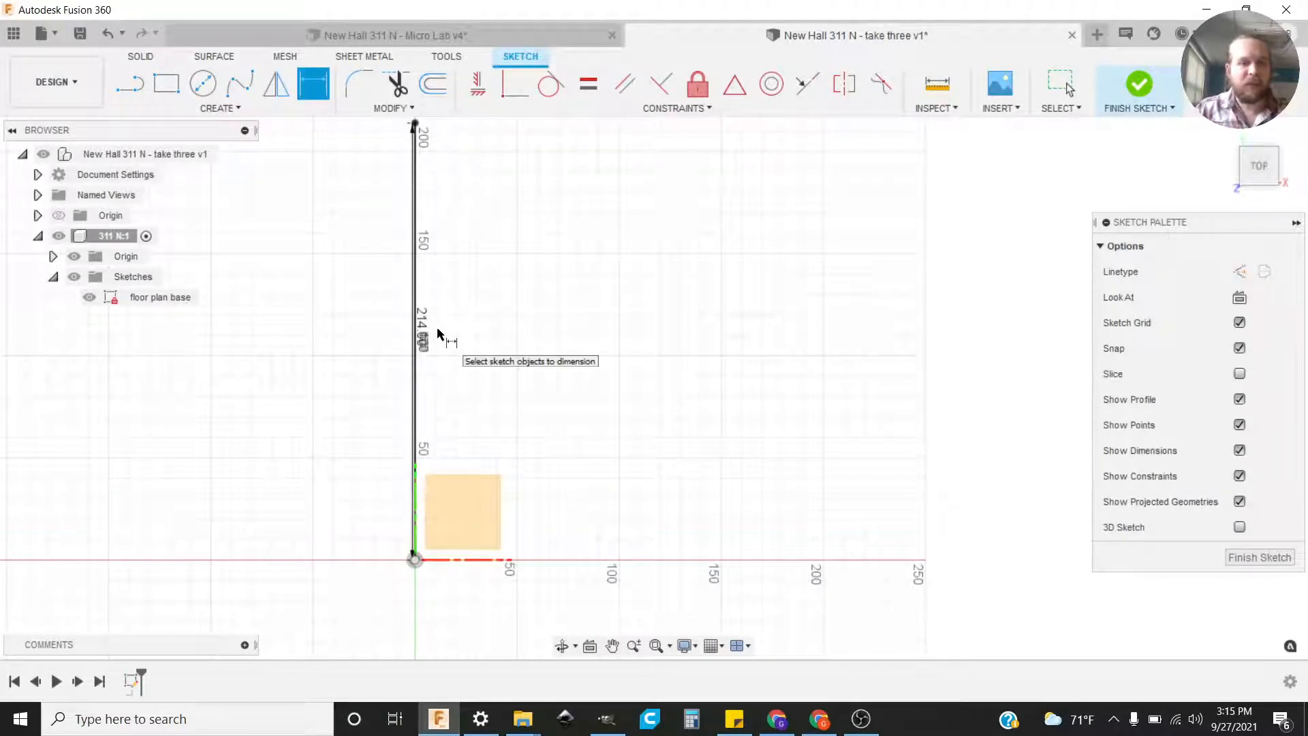
{"action": "key", "text": "Escape"}
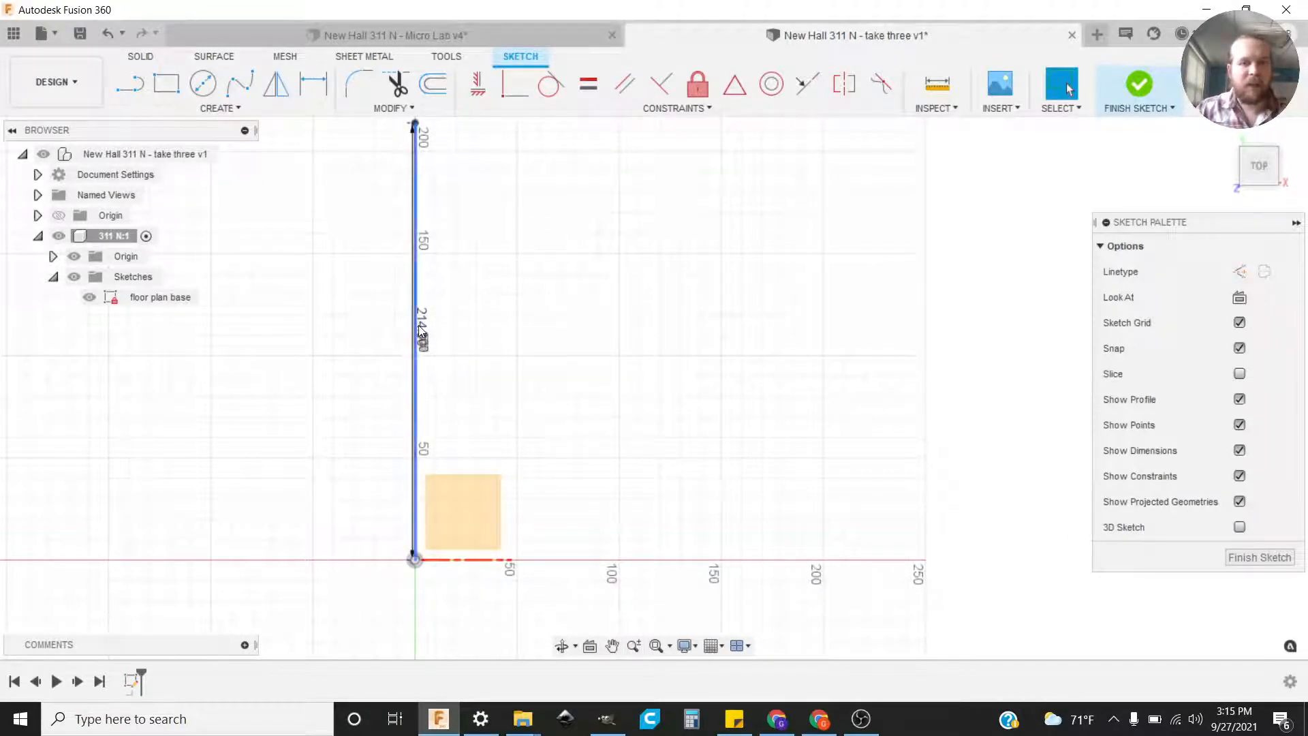
{"action": "left_click", "coordinate": [415, 328]}
{"action": "key", "text": "d"}
{"action": "left_click", "coordinate": [415, 326]}
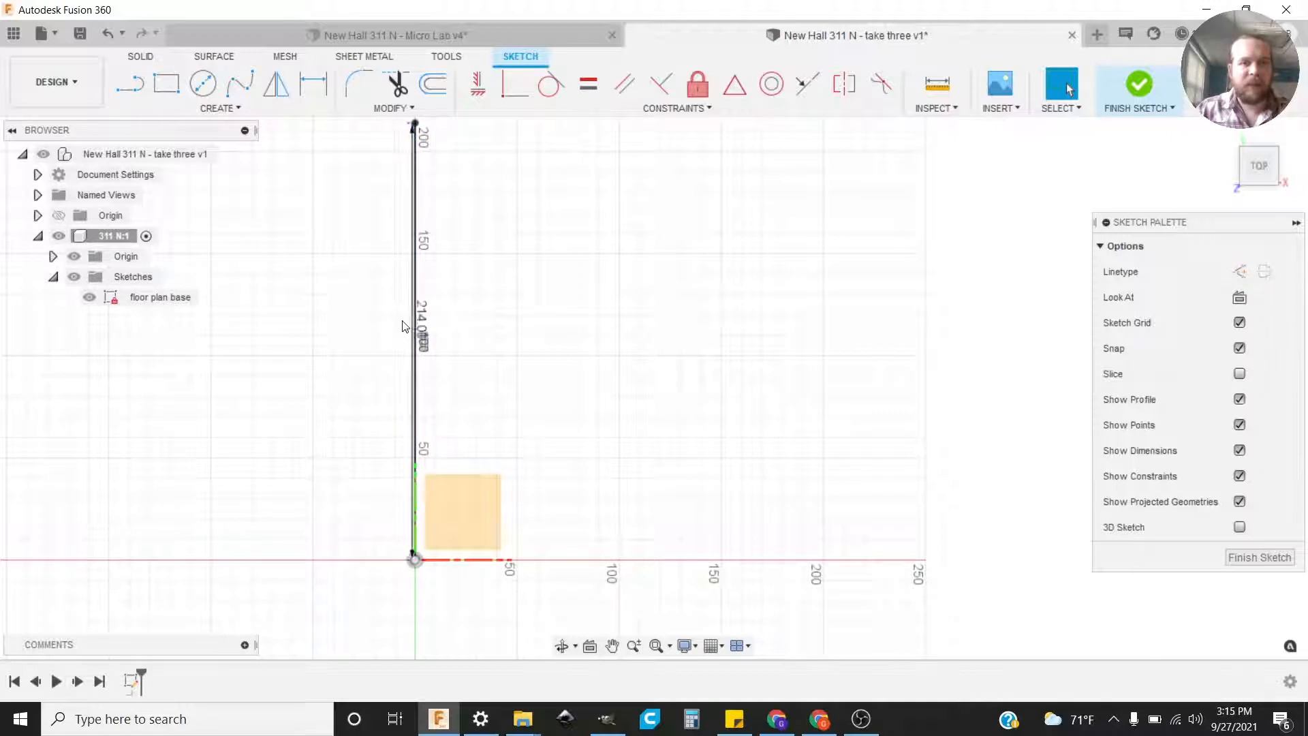
{"action": "left_click", "coordinate": [366, 321]}
{"action": "key", "text": "Escape"}
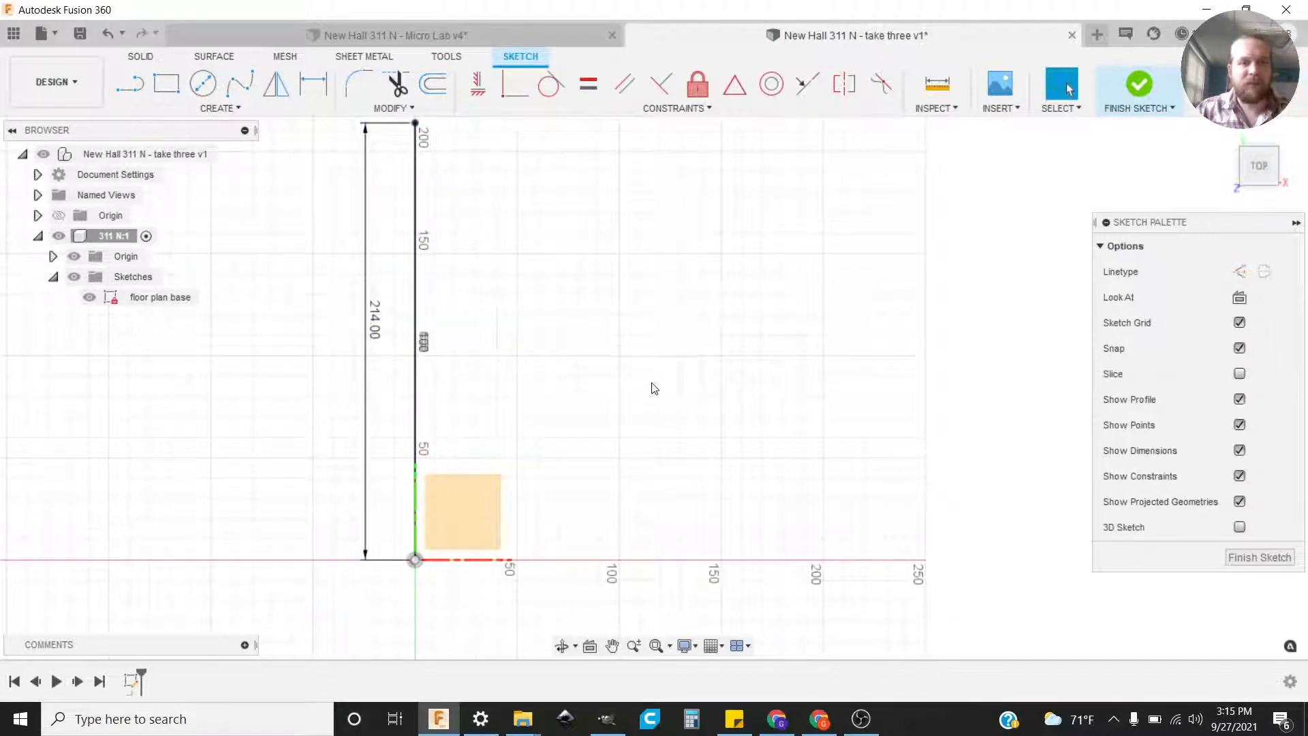
Step: Draw a horizontal line about 174 in long from the 214 in line's upper end, stepping about 14 in down and a short way outward
{"action": "middle_click_drag", "start_coordinate": [537, 272], "coordinate": [407, 308]}
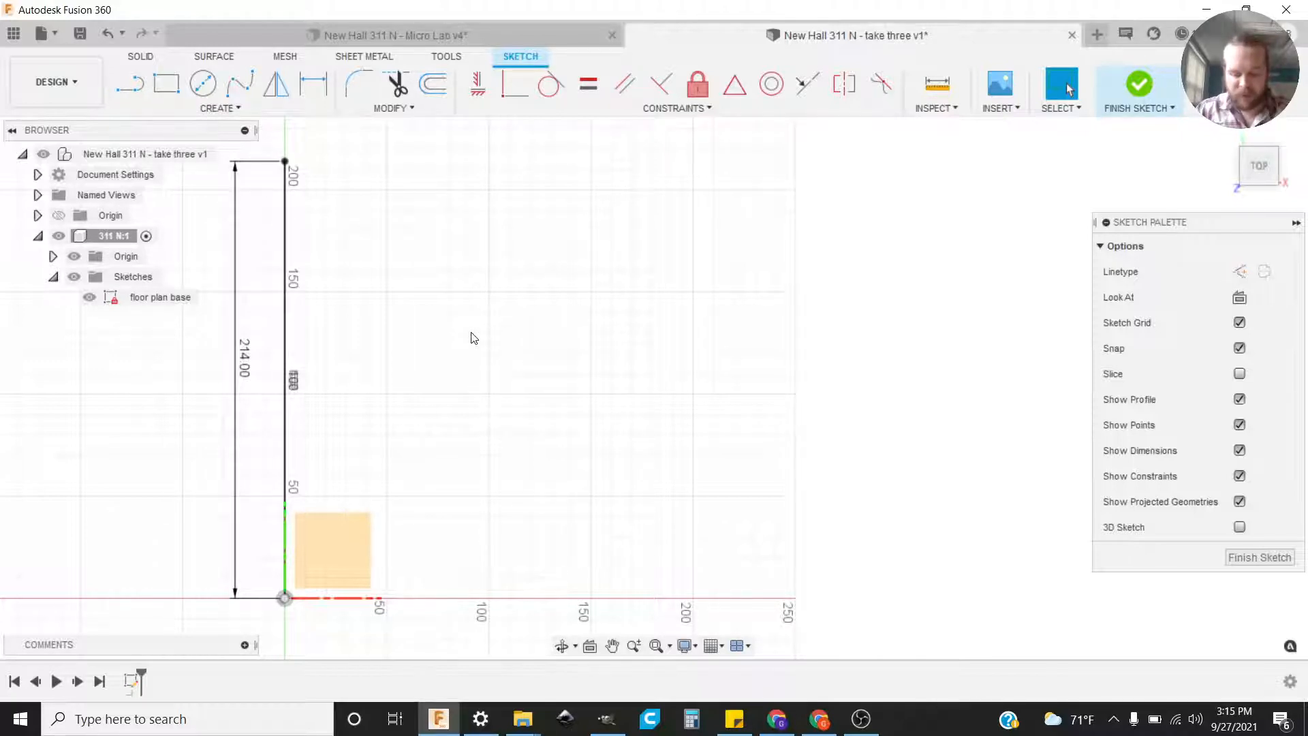
{"action": "key", "text": "l"}
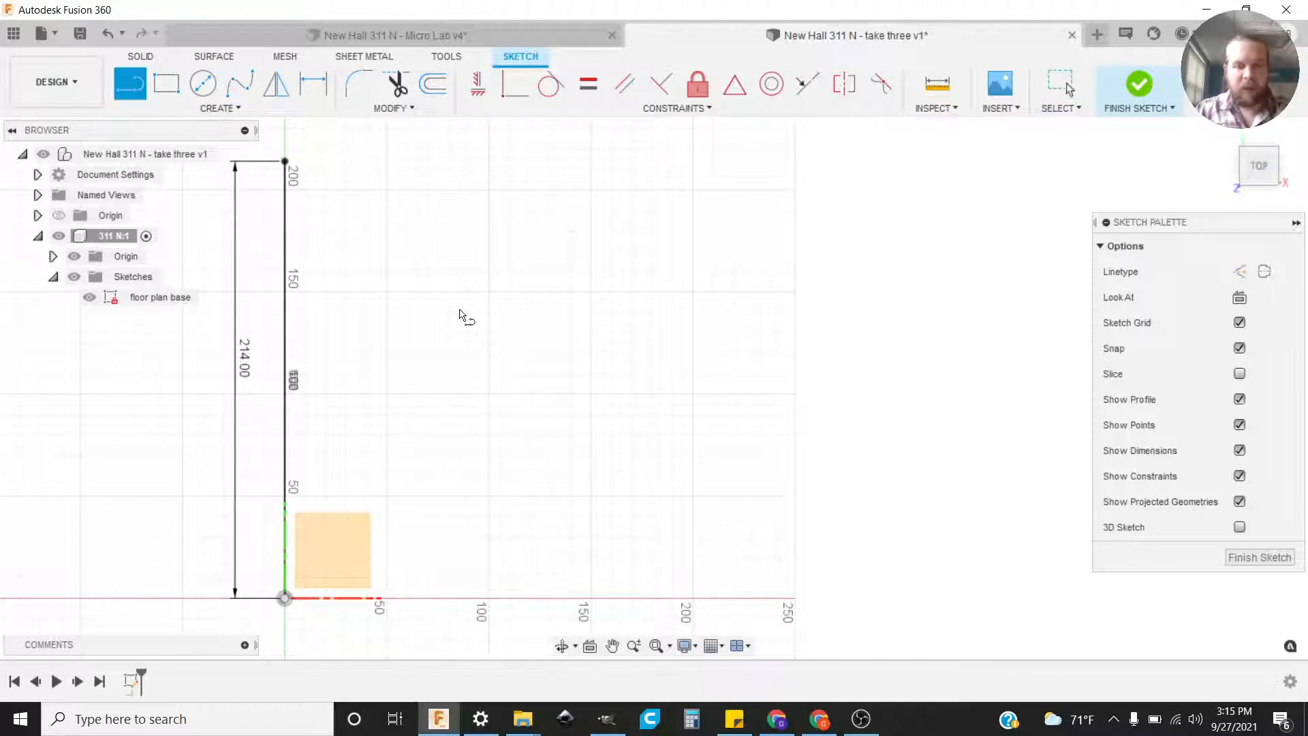
{"action": "left_click", "coordinate": [285, 161]}
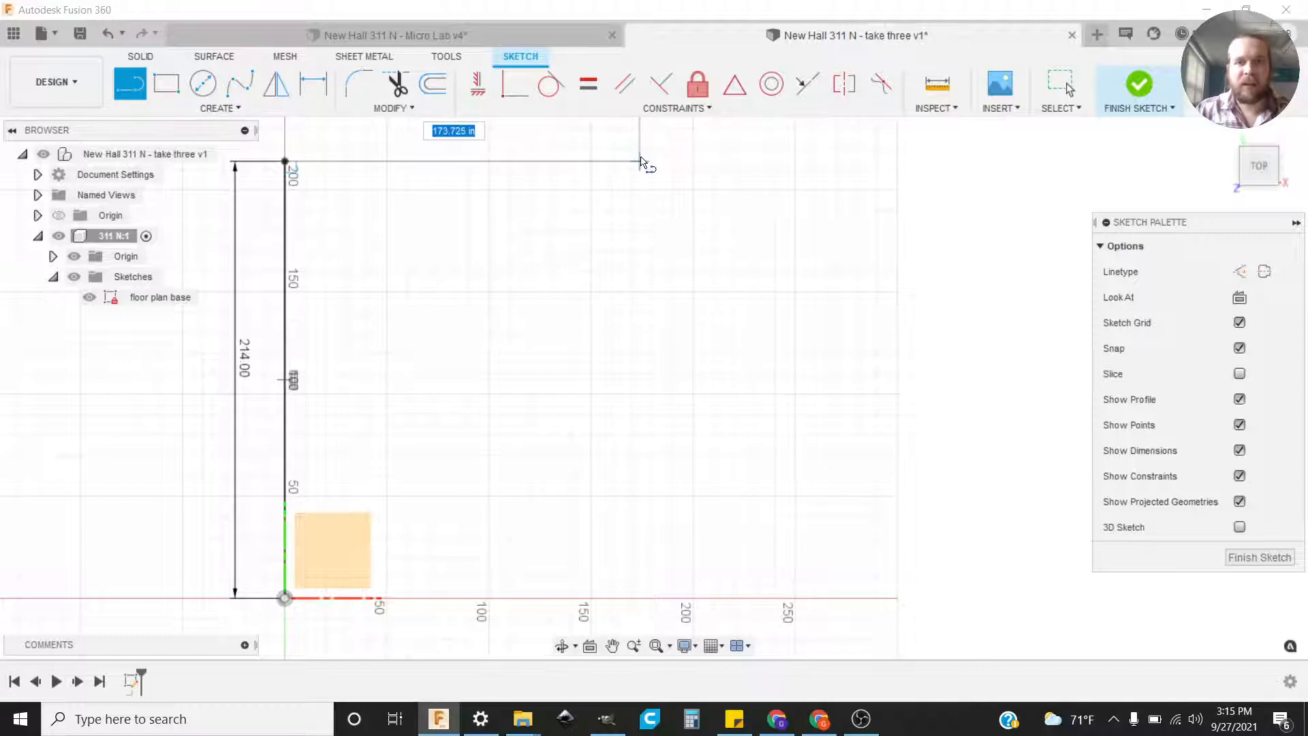
{"action": "left_click", "coordinate": [639, 162]}
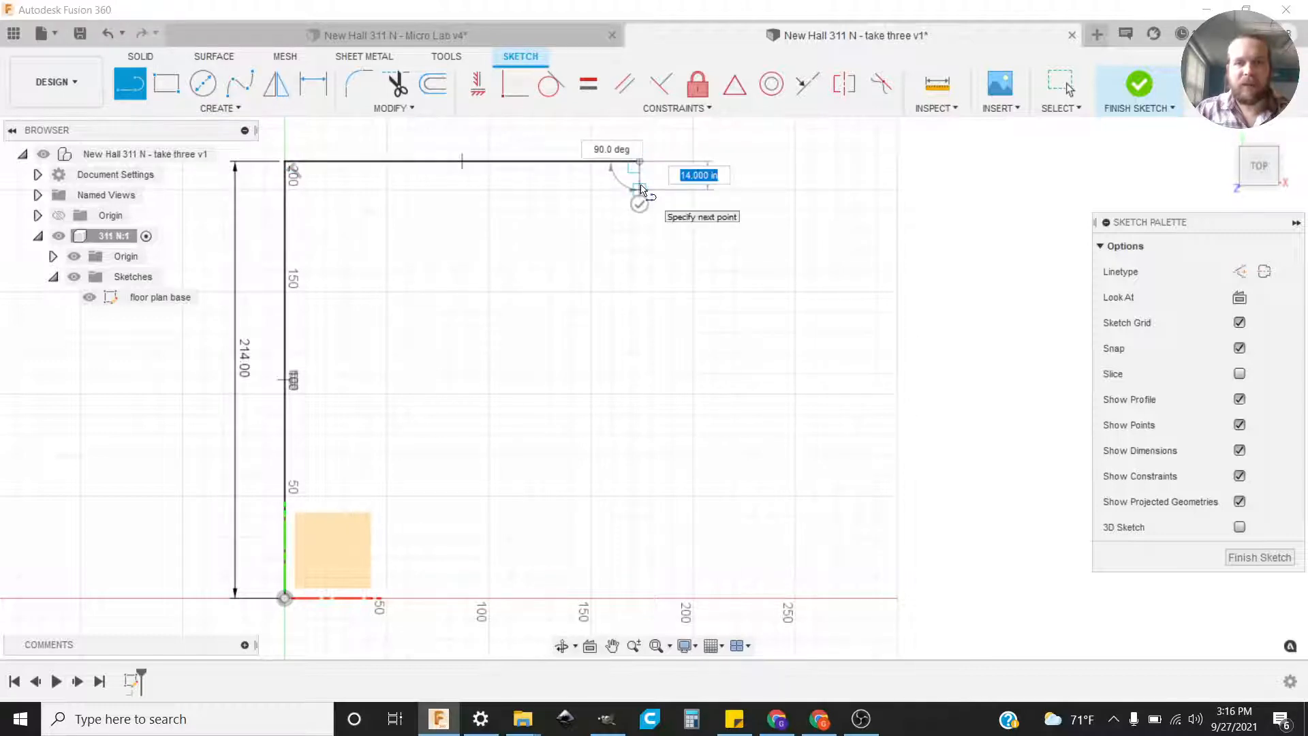
{"action": "left_click", "coordinate": [640, 190]}
{"action": "left_click_drag", "start_coordinate": [665, 189], "coordinate": [666, 363]}
Step: Continue the outline from the corner step straight down about 200 in to the red axis as the wall opposite the 214 in line
{"action": "scroll", "coordinate": [660, 227], "scroll_direction": "up", "scroll_amount": 6}
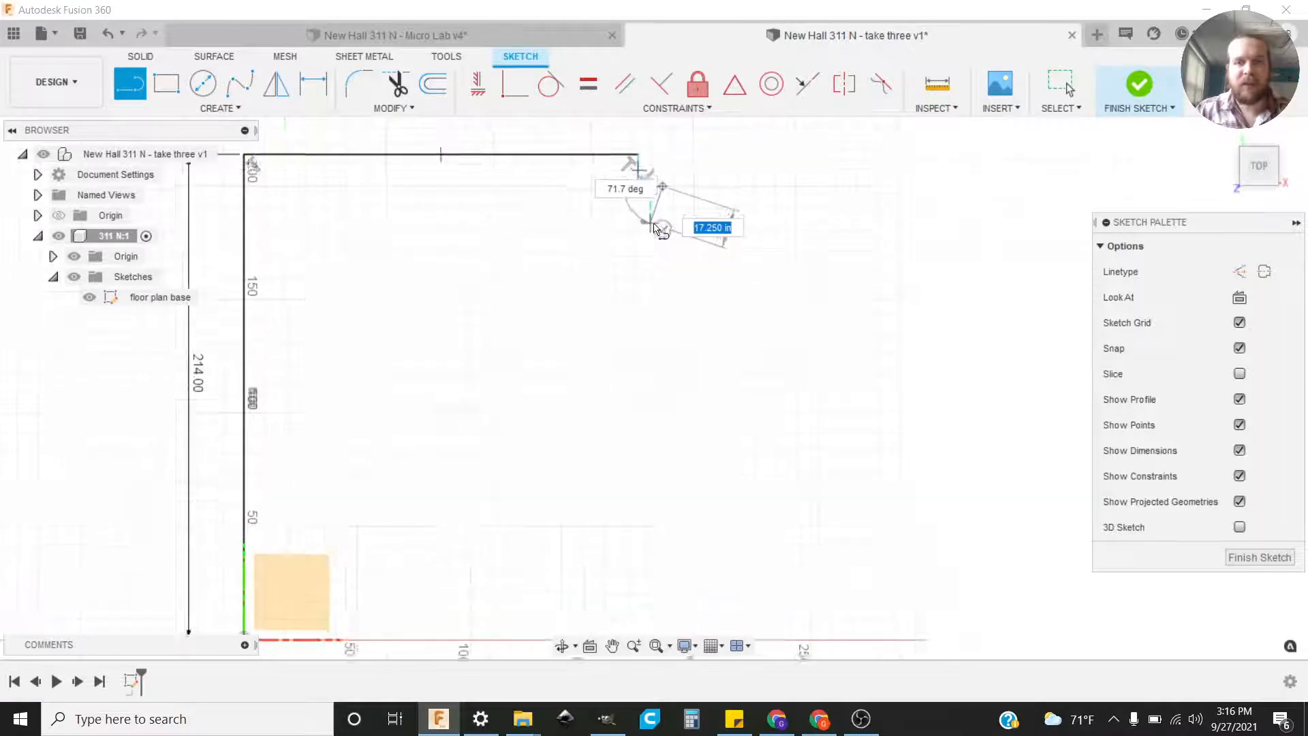
{"action": "middle_click_drag", "start_coordinate": [659, 227], "coordinate": [674, 468]}
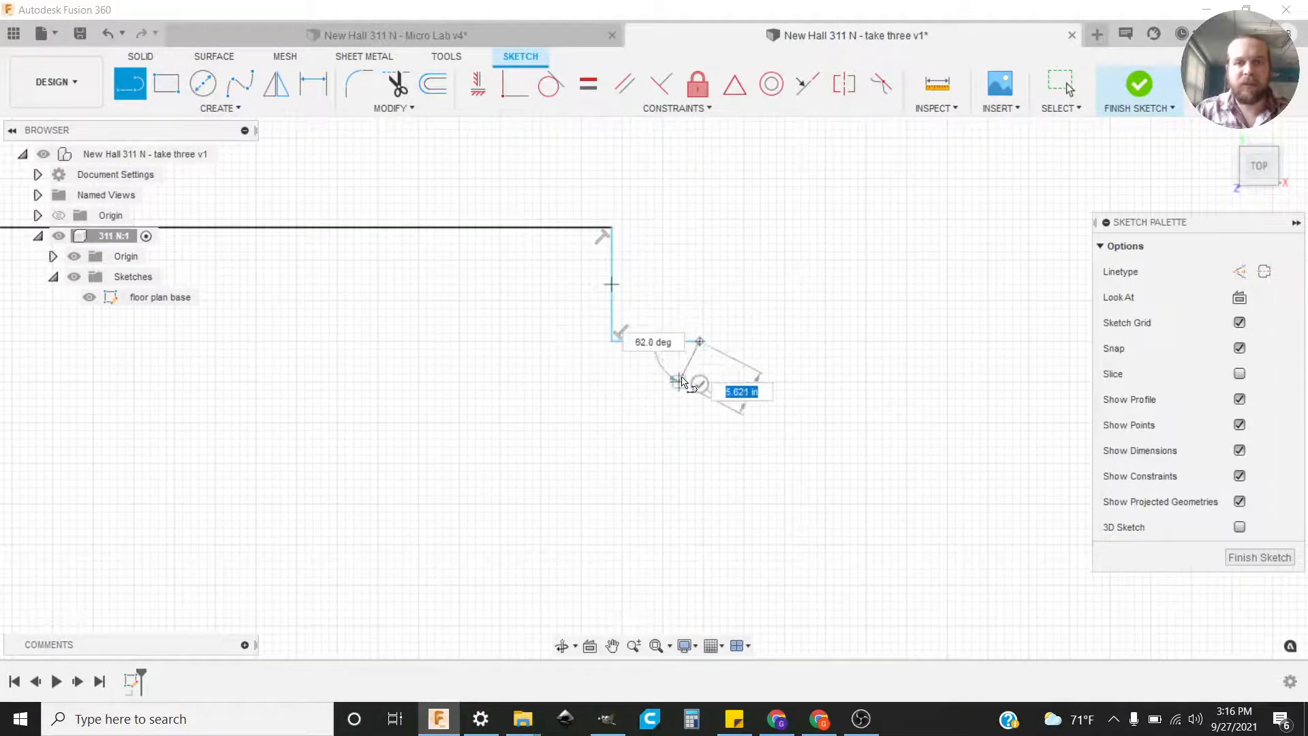
{"action": "scroll", "coordinate": [680, 381], "scroll_direction": "down", "scroll_amount": 6}
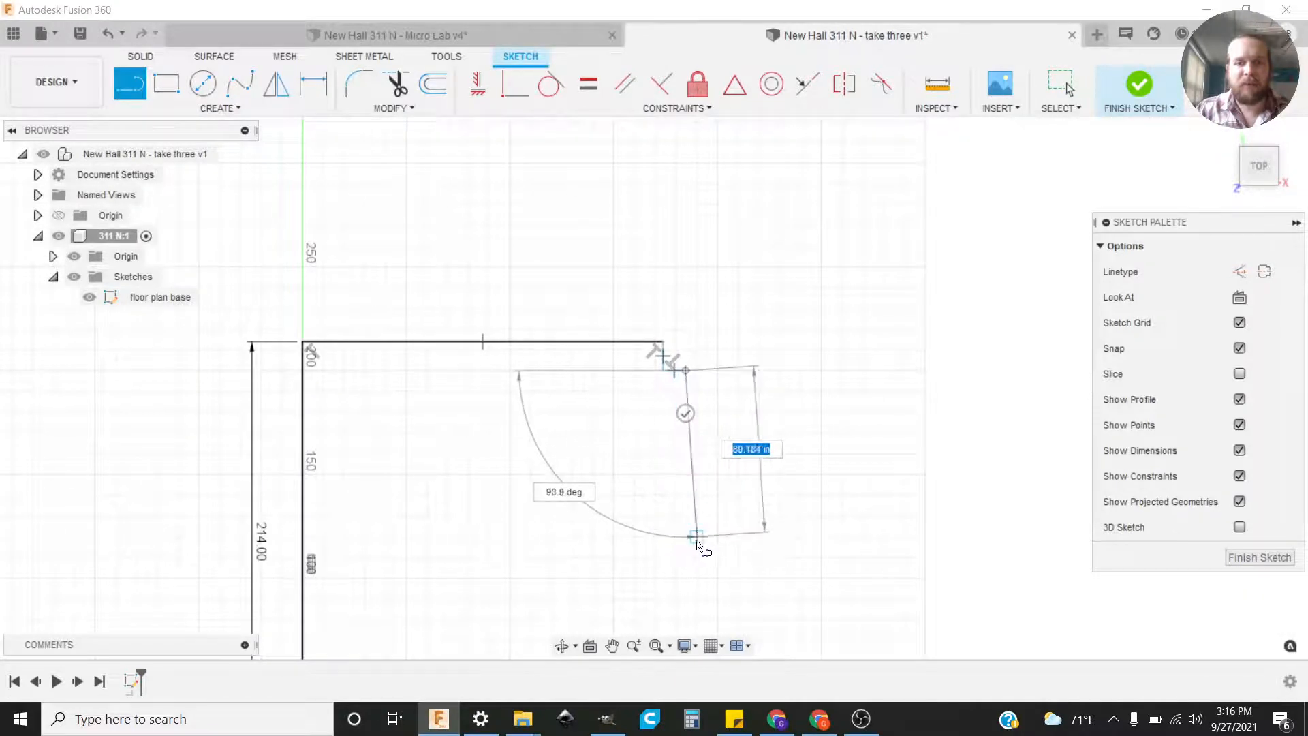
{"action": "middle_click_drag", "start_coordinate": [695, 535], "coordinate": [658, 302]}
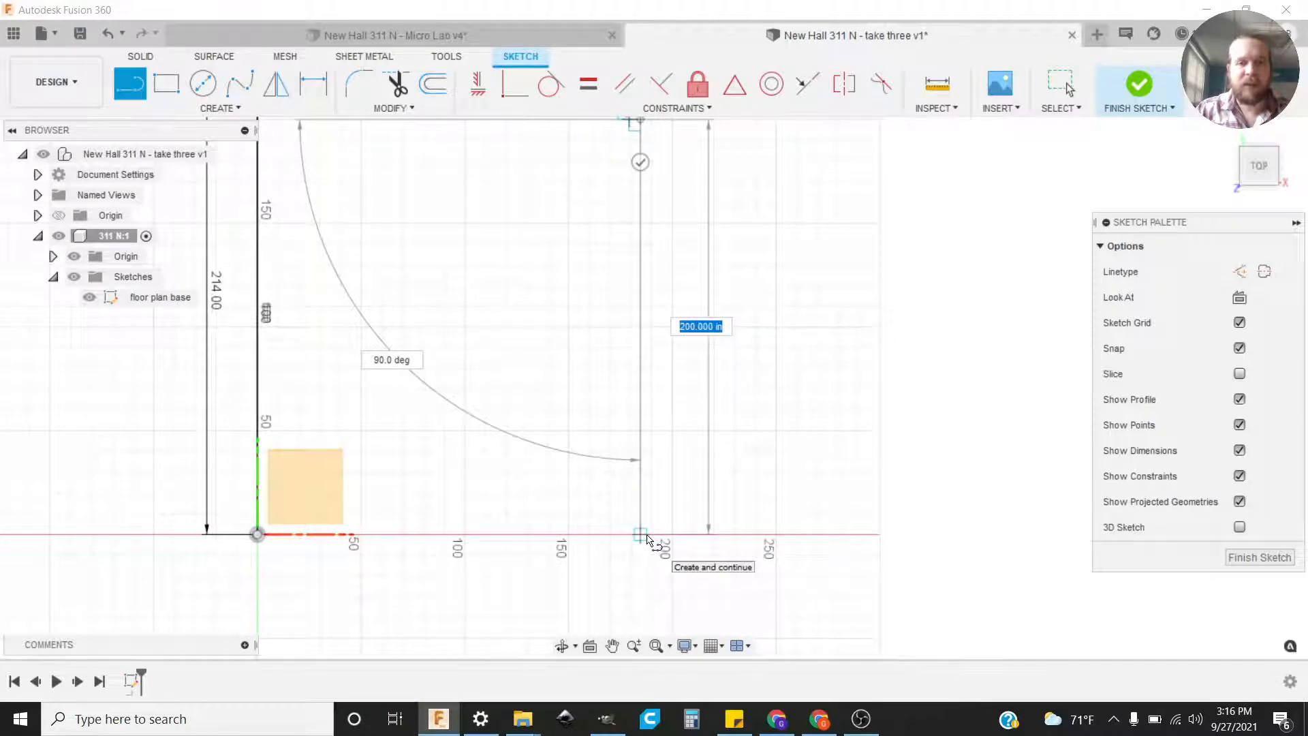
{"action": "left_click", "coordinate": [648, 539]}
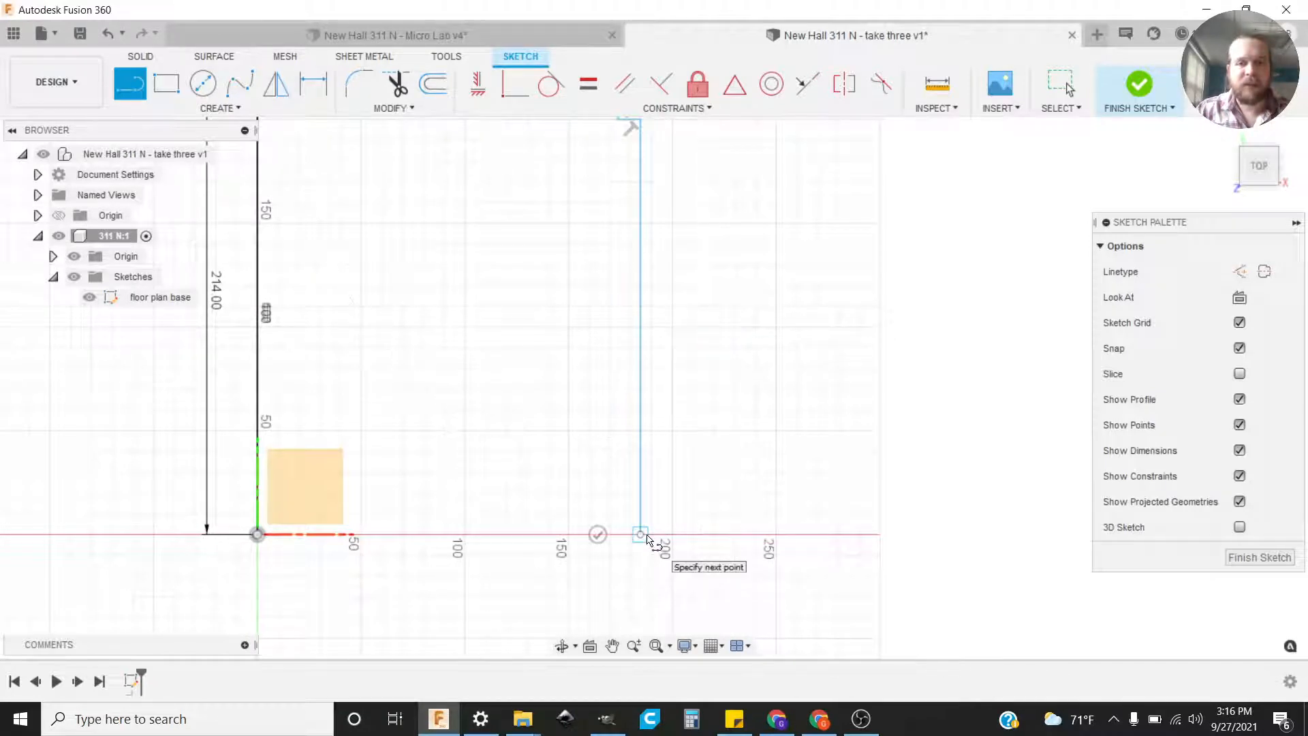
Step: Run the outline along the red axis toward the origin and around a narrow notch about 46 in tall
{"action": "left_click", "coordinate": [570, 536]}
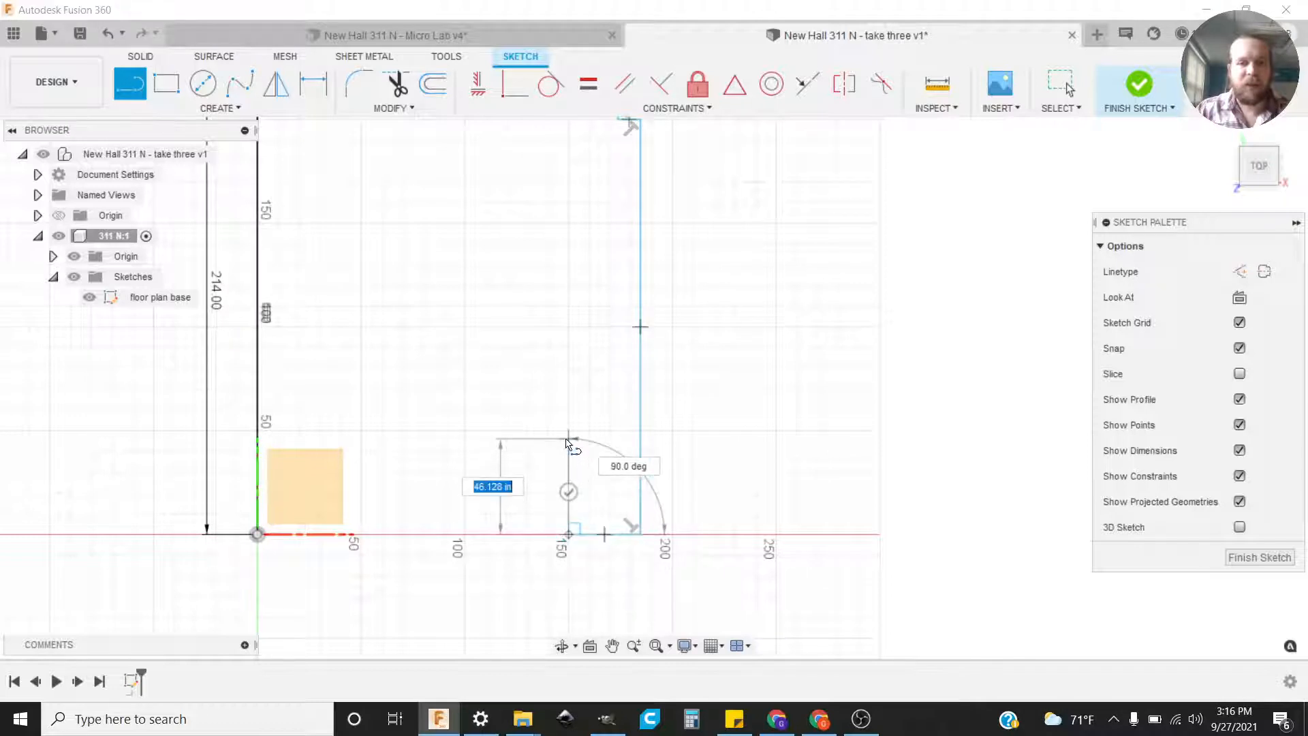
{"action": "left_click", "coordinate": [569, 442]}
{"action": "left_click", "coordinate": [550, 442]}
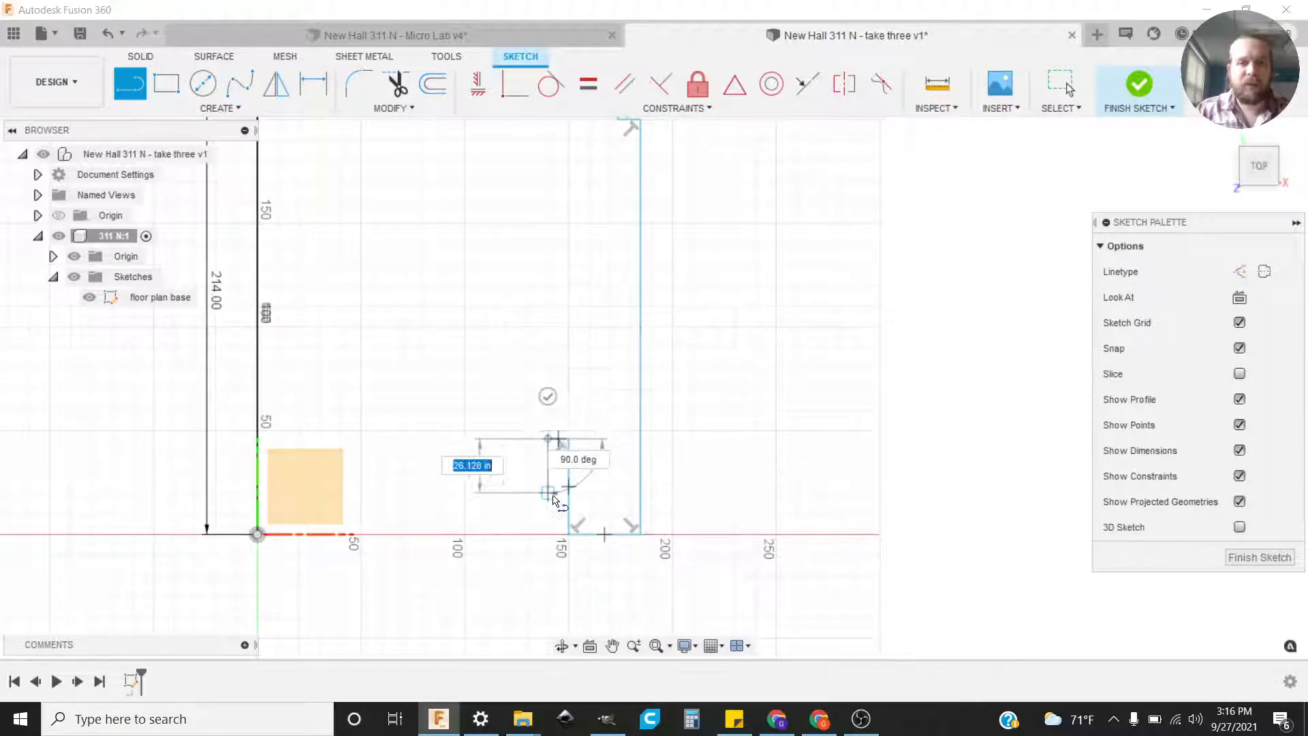
{"action": "left_click", "coordinate": [549, 534]}
Step: Continue along the red axis and draw a second narrow notch, about 10 in wide and level with the first one's height
{"action": "left_click", "coordinate": [475, 534]}
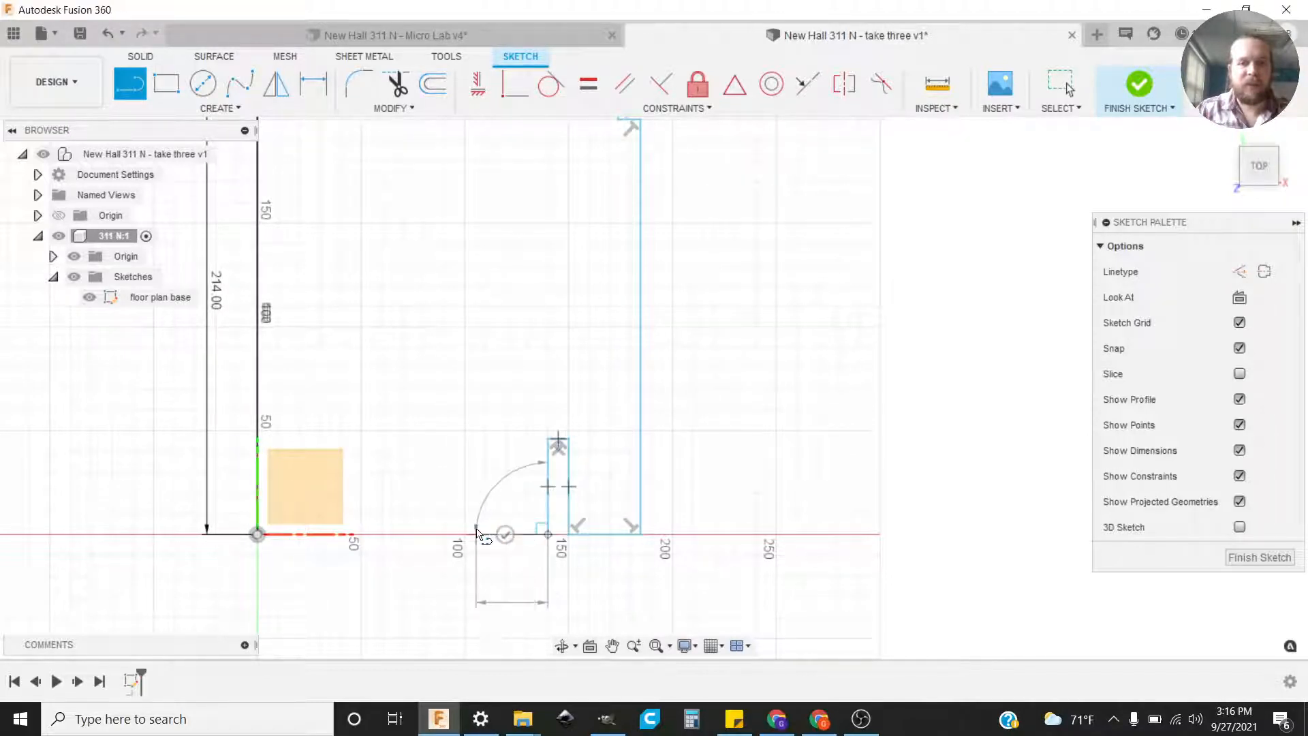
{"action": "left_click", "coordinate": [476, 439]}
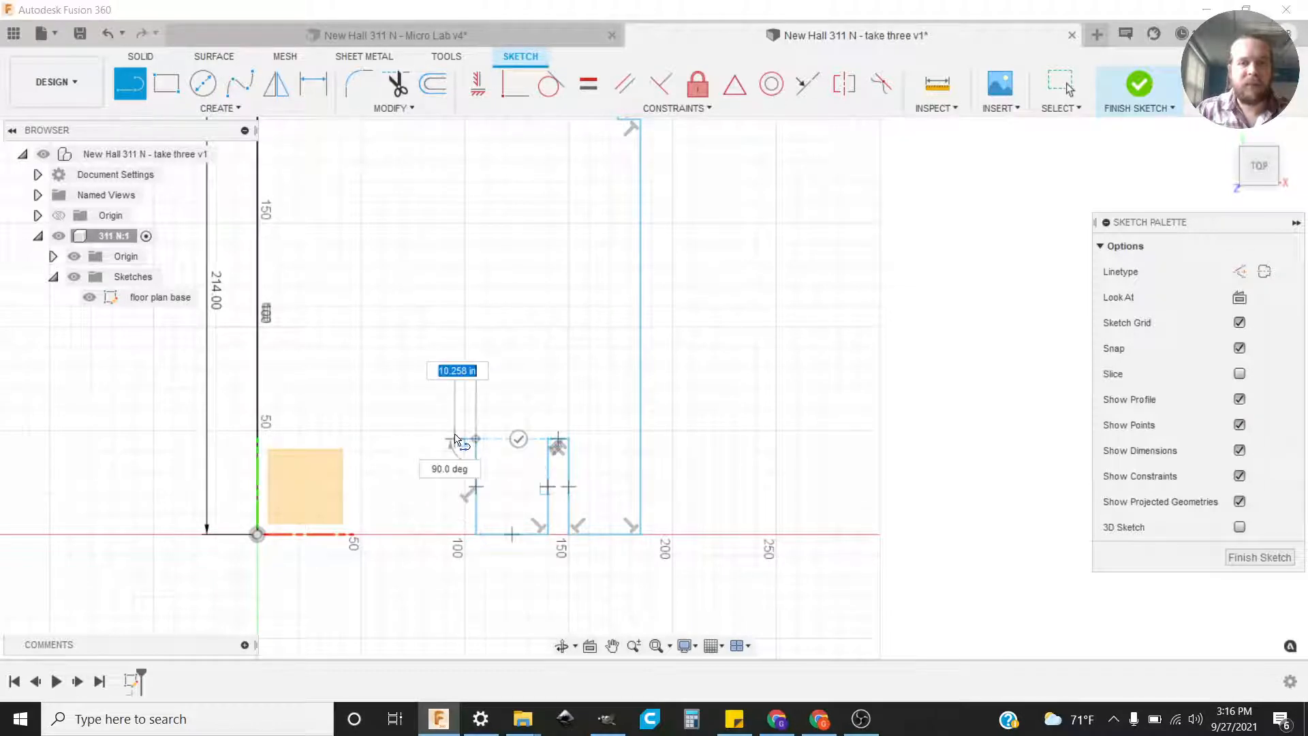
{"action": "left_click", "coordinate": [454, 439]}
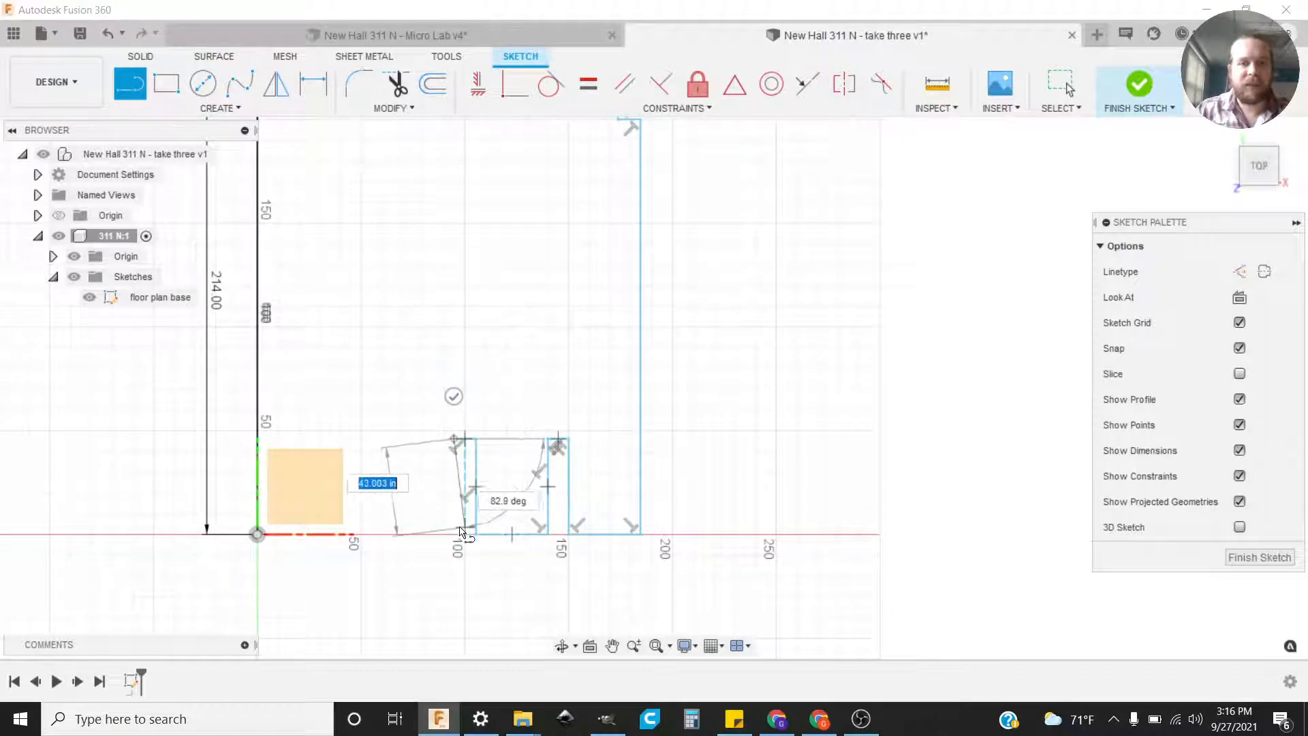
{"action": "left_click", "coordinate": [453, 535]}
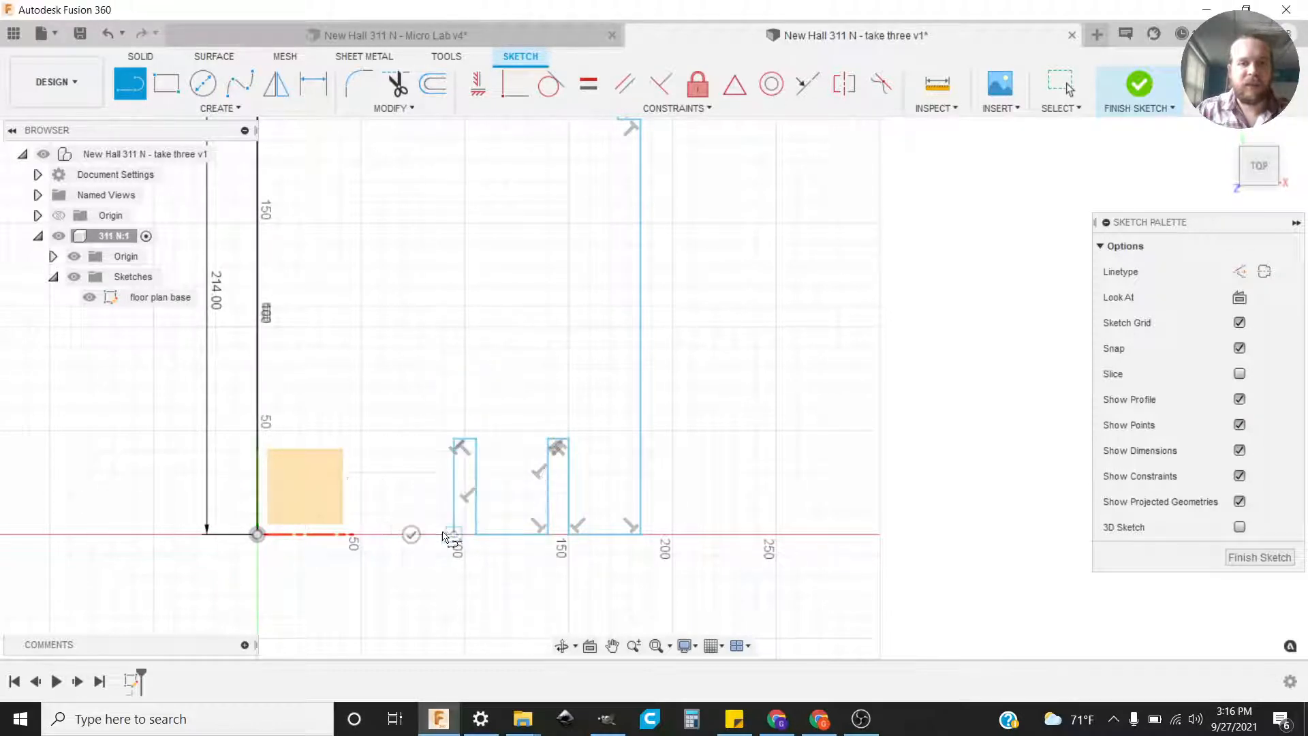
Step: Draw a third notch of matching height along the red axis and close the outline at the origin
{"action": "left_click", "coordinate": [392, 534]}
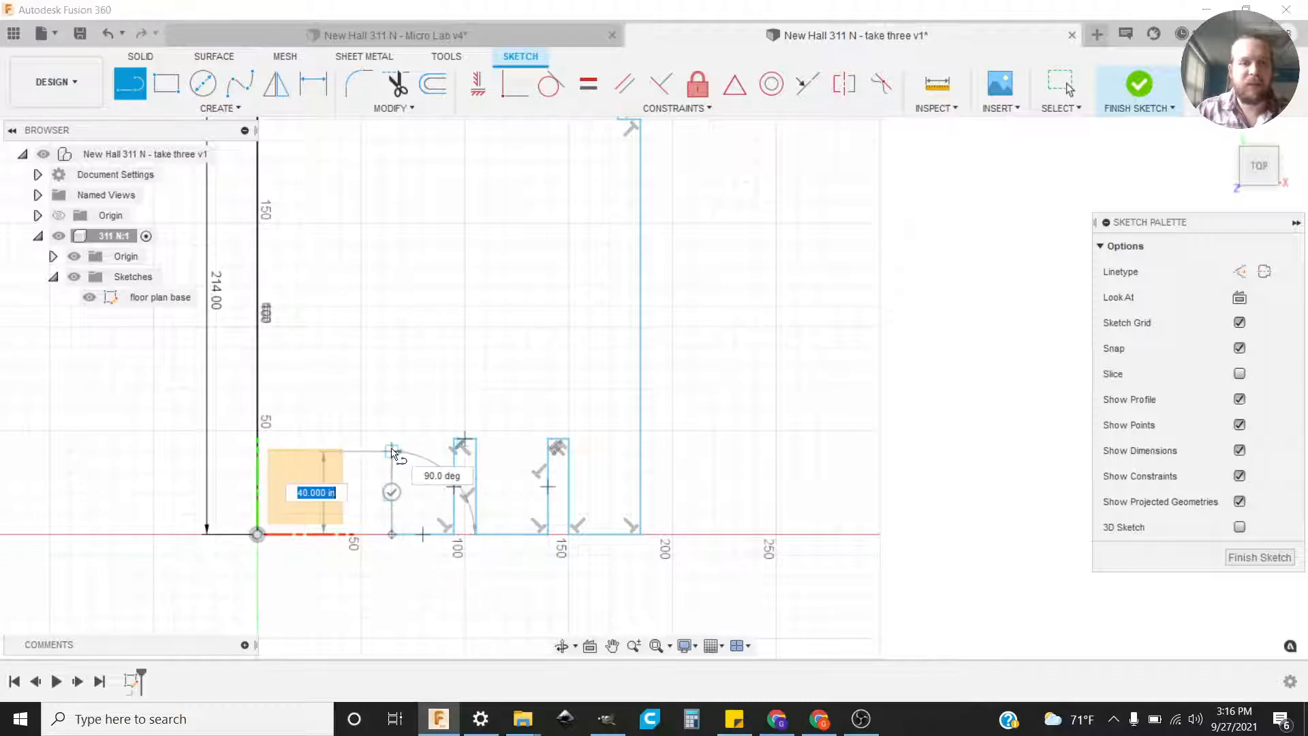
{"action": "left_click", "coordinate": [399, 440]}
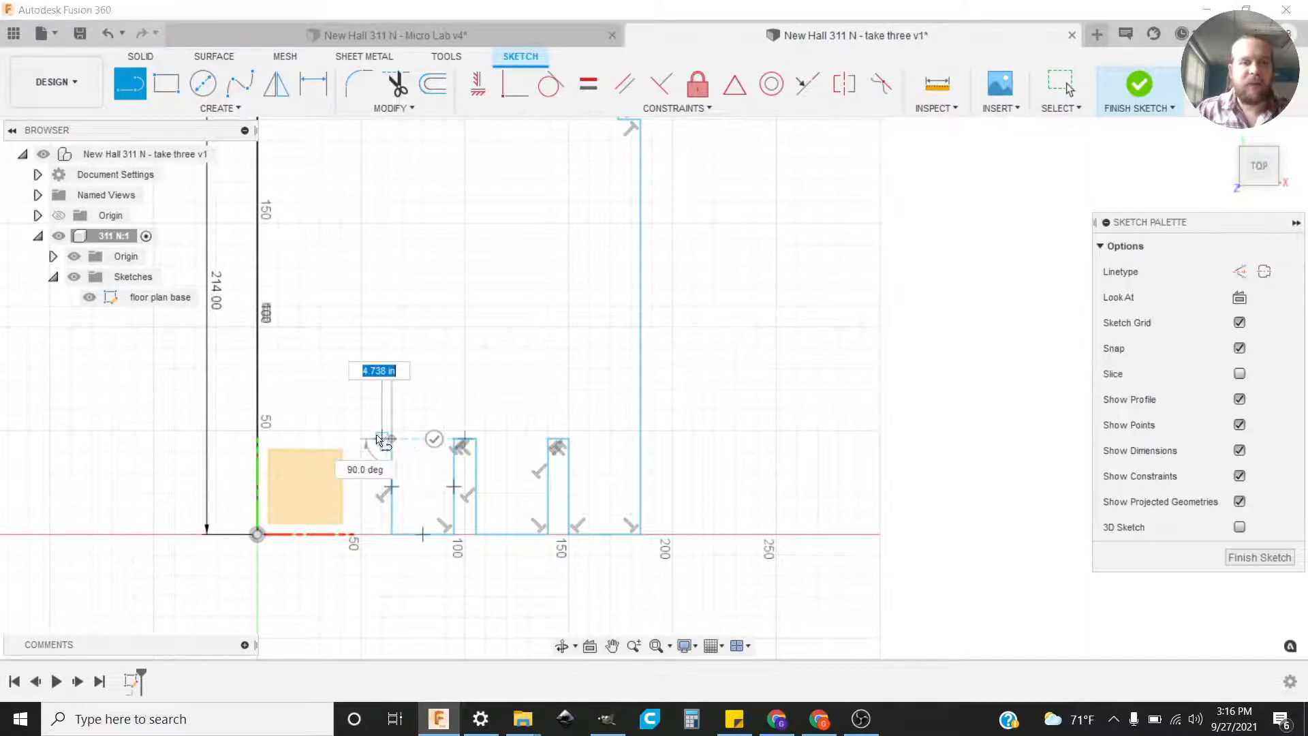
{"action": "left_click", "coordinate": [364, 441]}
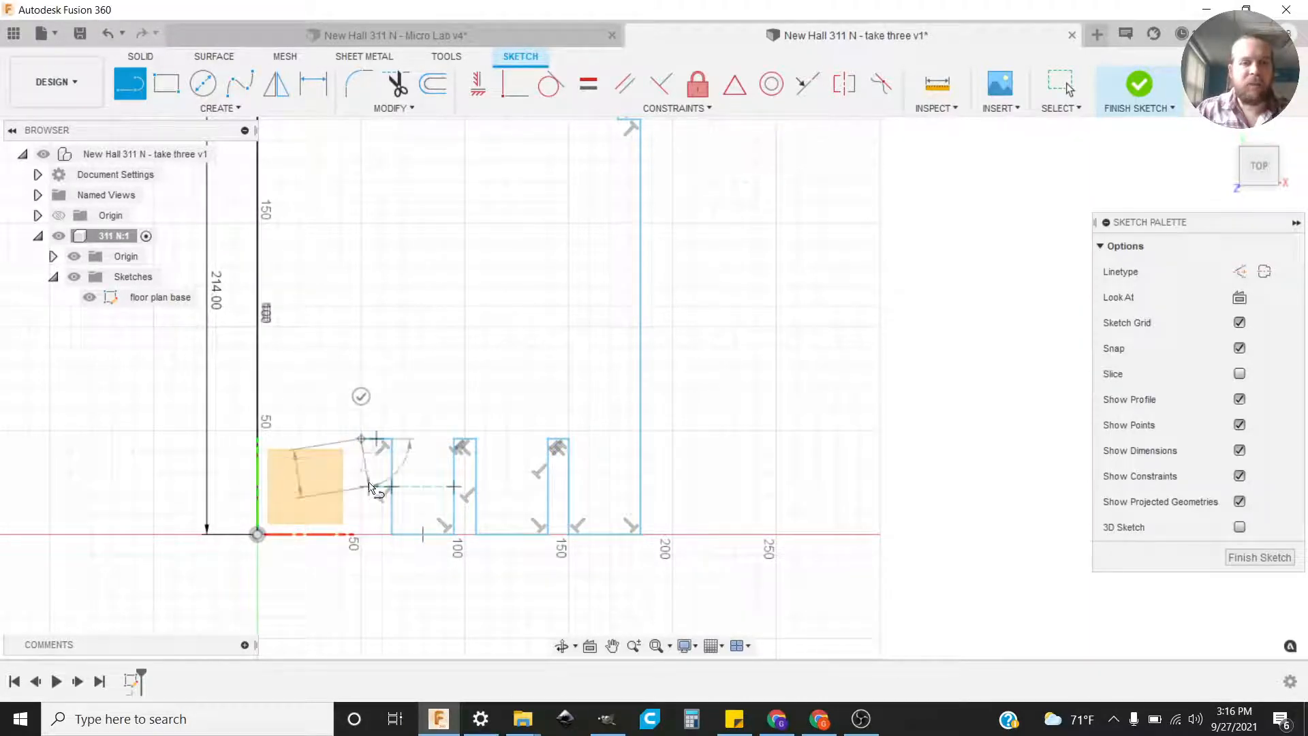
{"action": "left_click", "coordinate": [363, 534]}
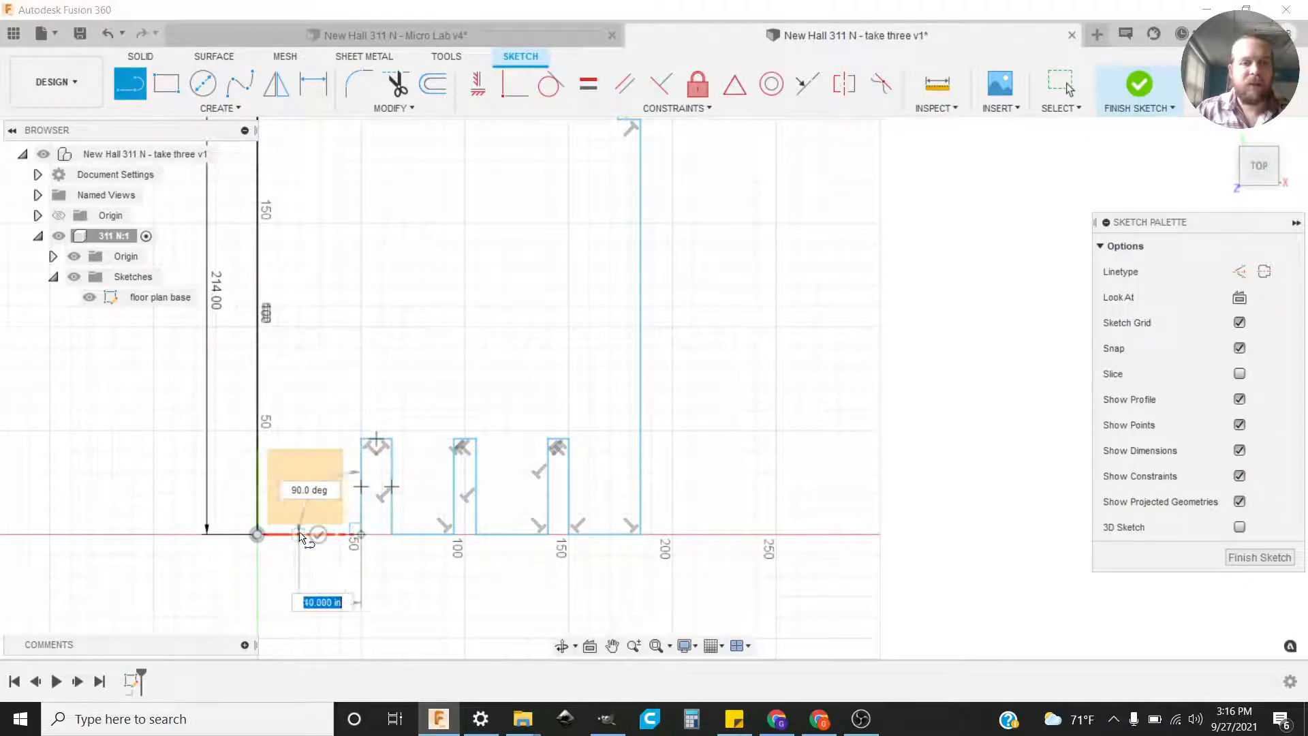
{"action": "left_click", "coordinate": [259, 535]}
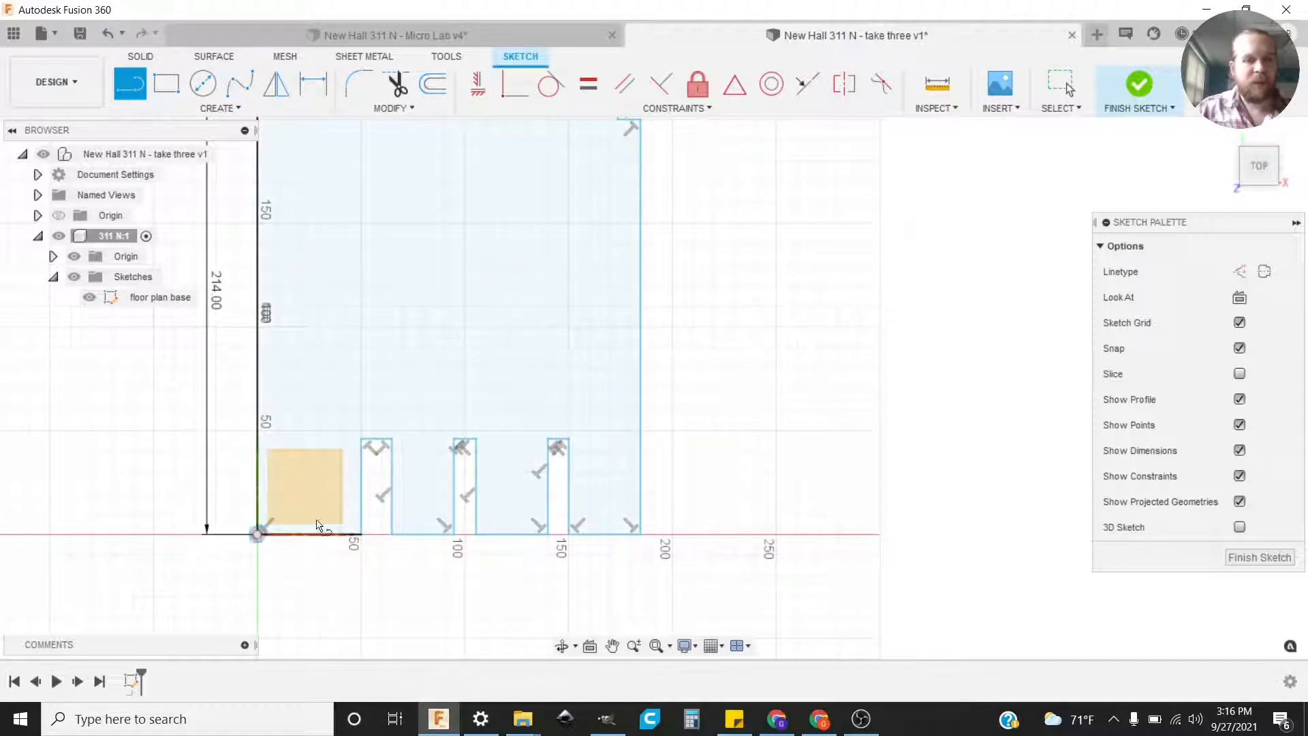
Step: Dimension the upper horizontal line's length, place the dimension above it and set it to 193 in
{"action": "mouse_move", "coordinate": [493, 289]}
{"action": "middle_mouse_down"}
{"action": "mouse_move", "coordinate": [511, 280]}
{"action": "mouse_move", "coordinate": [538, 330]}
{"action": "mouse_move", "coordinate": [575, 336]}
{"action": "middle_mouse_up"}
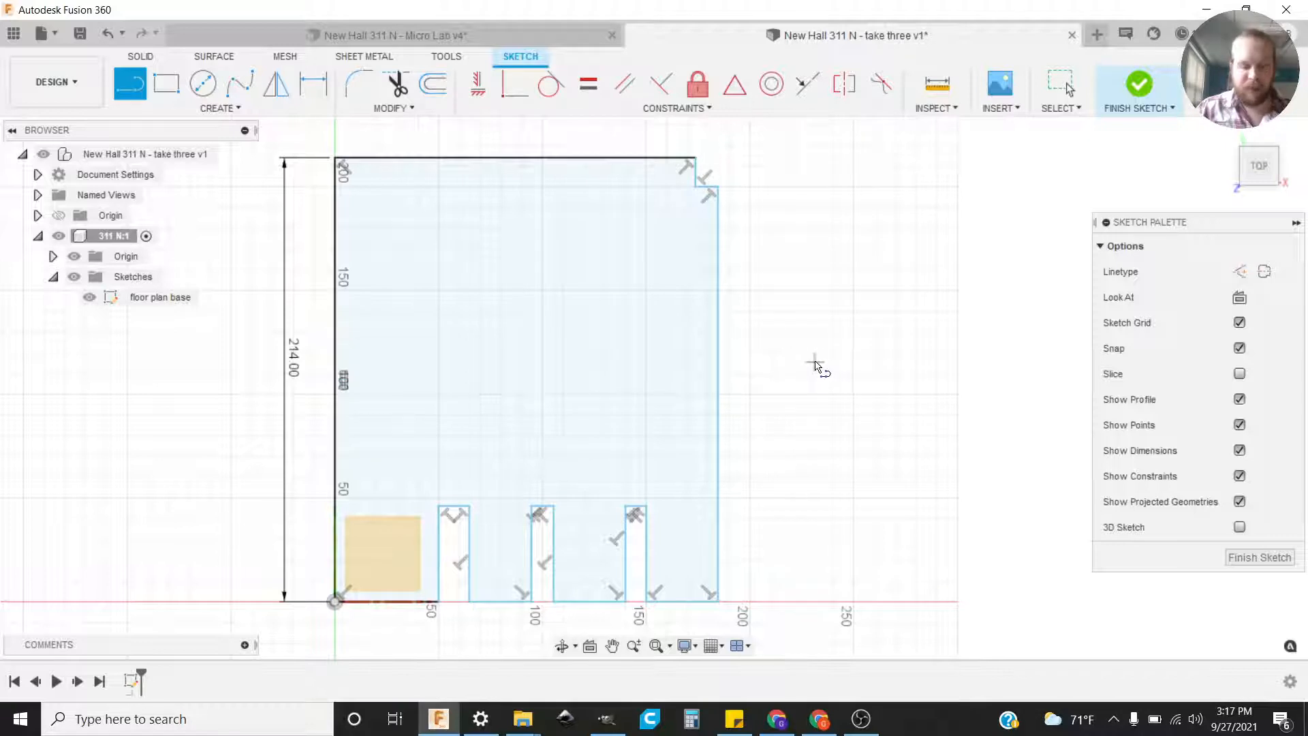
{"action": "middle_click_drag", "start_coordinate": [791, 270], "coordinate": [819, 344]}
{"action": "scroll", "coordinate": [586, 269], "scroll_direction": "up", "scroll_amount": 3}
{"action": "middle_click_drag", "start_coordinate": [590, 272], "coordinate": [628, 356]}
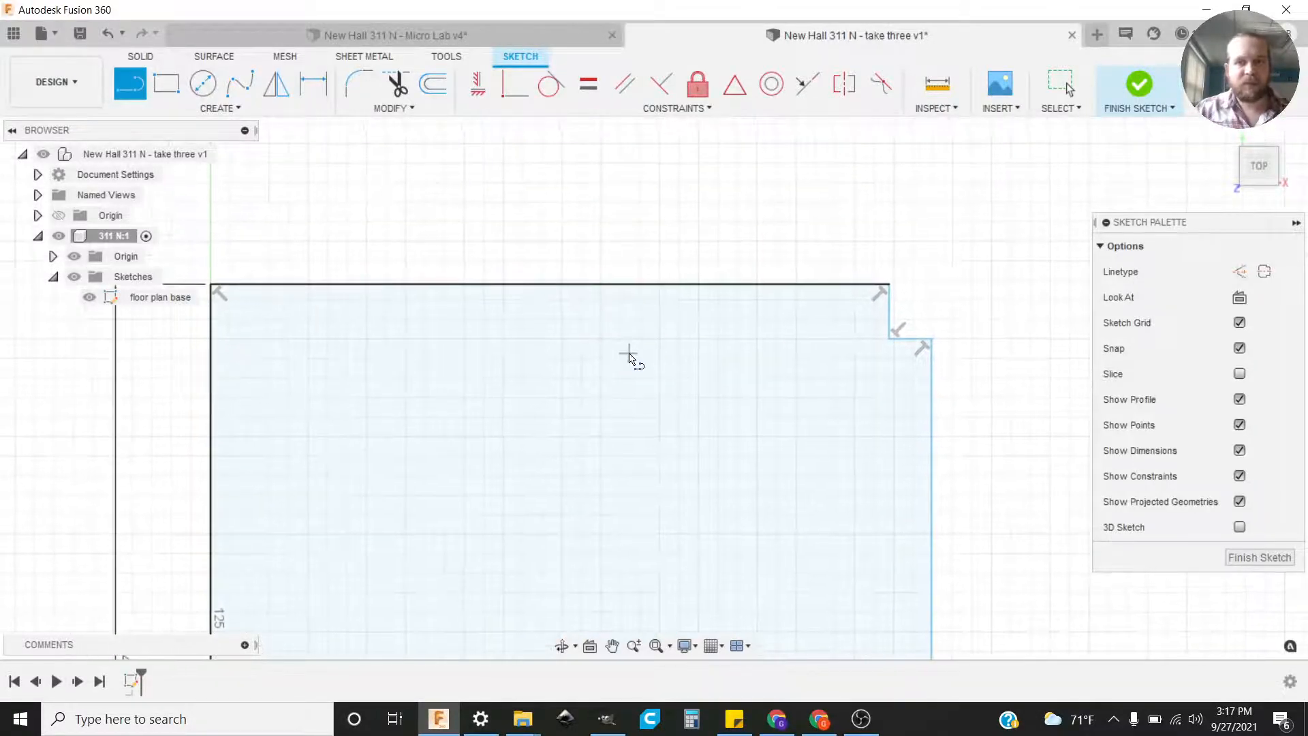
{"action": "key", "text": "d"}
{"action": "left_click", "coordinate": [570, 284]}
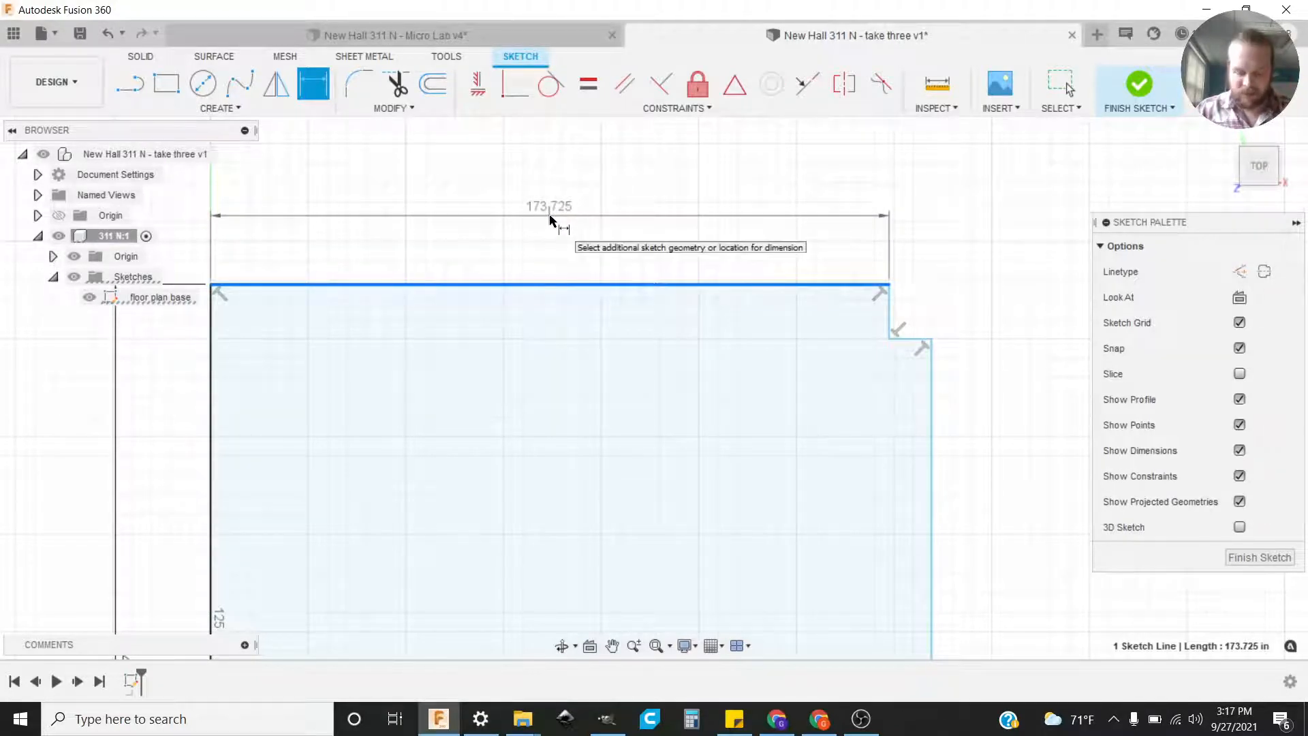
{"action": "left_click", "coordinate": [551, 217]}
{"action": "type", "text": "1"}
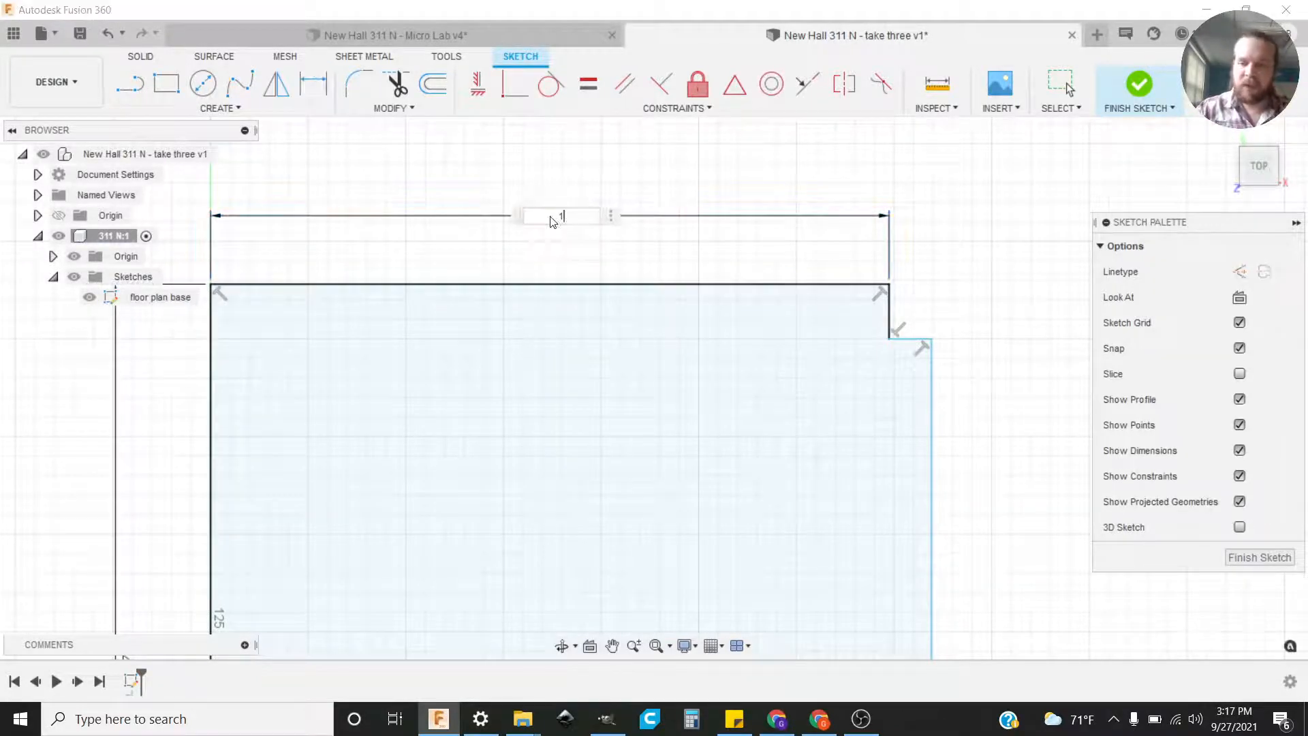
{"action": "type", "text": "93"}
{"action": "key", "text": "Return"}
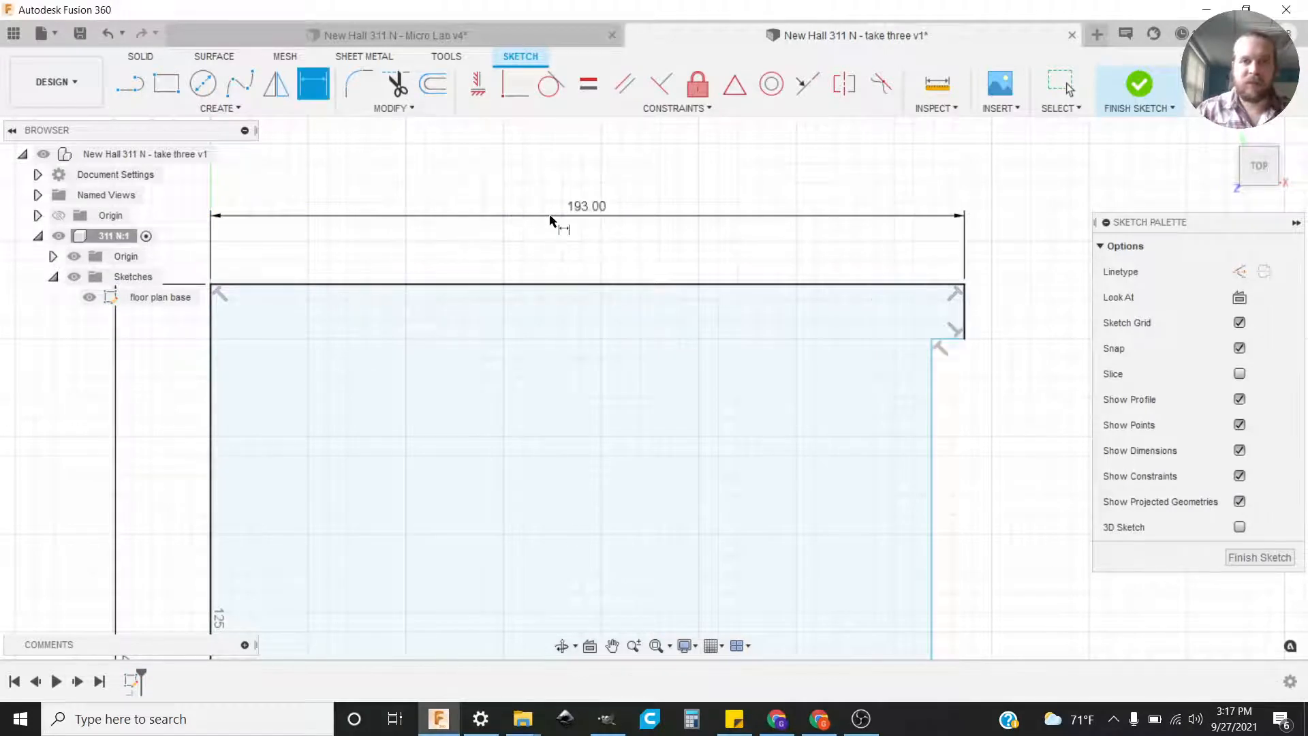
Step: Dimension the distance between the 214 in line and the opposite vertical wall, and set it to 204 in above the 193 in dimension
{"action": "scroll", "coordinate": [782, 398], "scroll_direction": "down", "scroll_amount": 3}
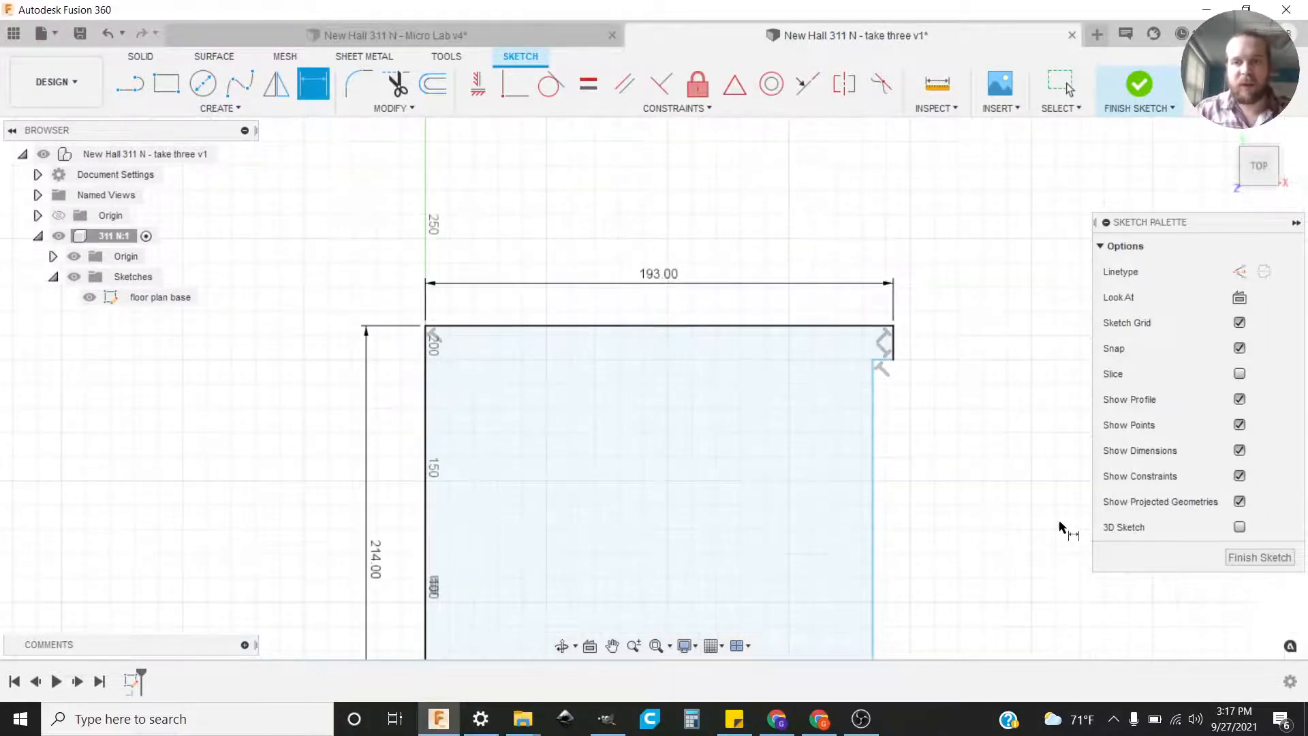
{"action": "mouse_move", "coordinate": [910, 438]}
{"action": "middle_mouse_down"}
{"action": "mouse_move", "coordinate": [829, 362]}
{"action": "mouse_move", "coordinate": [815, 388]}
{"action": "middle_mouse_up"}
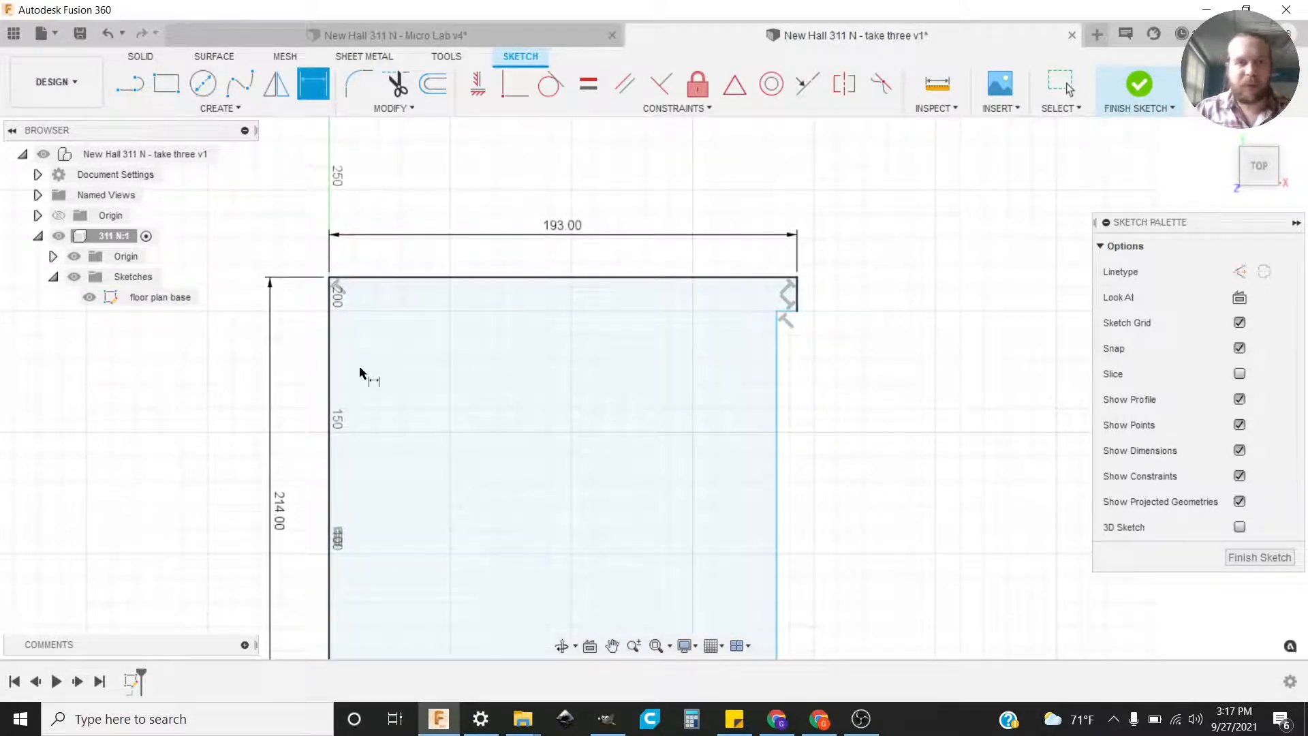
{"action": "left_click", "coordinate": [330, 371]}
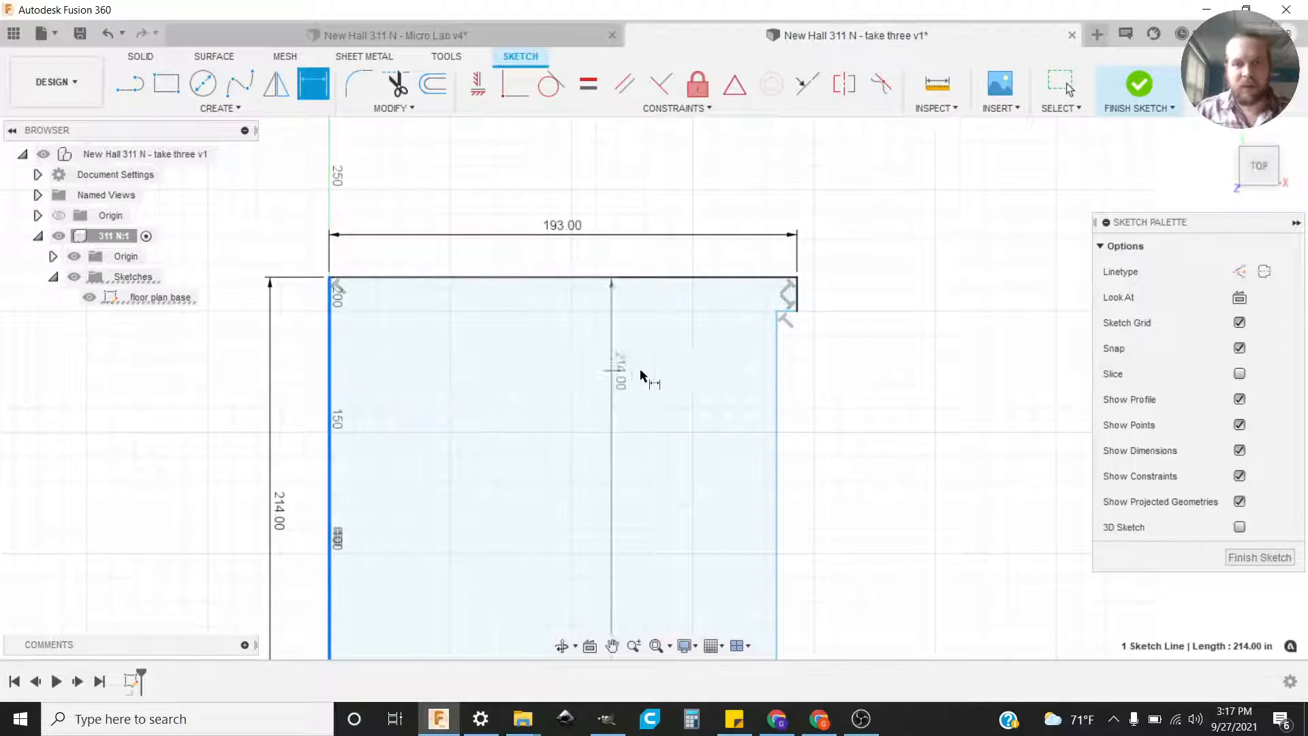
{"action": "left_click", "coordinate": [775, 387]}
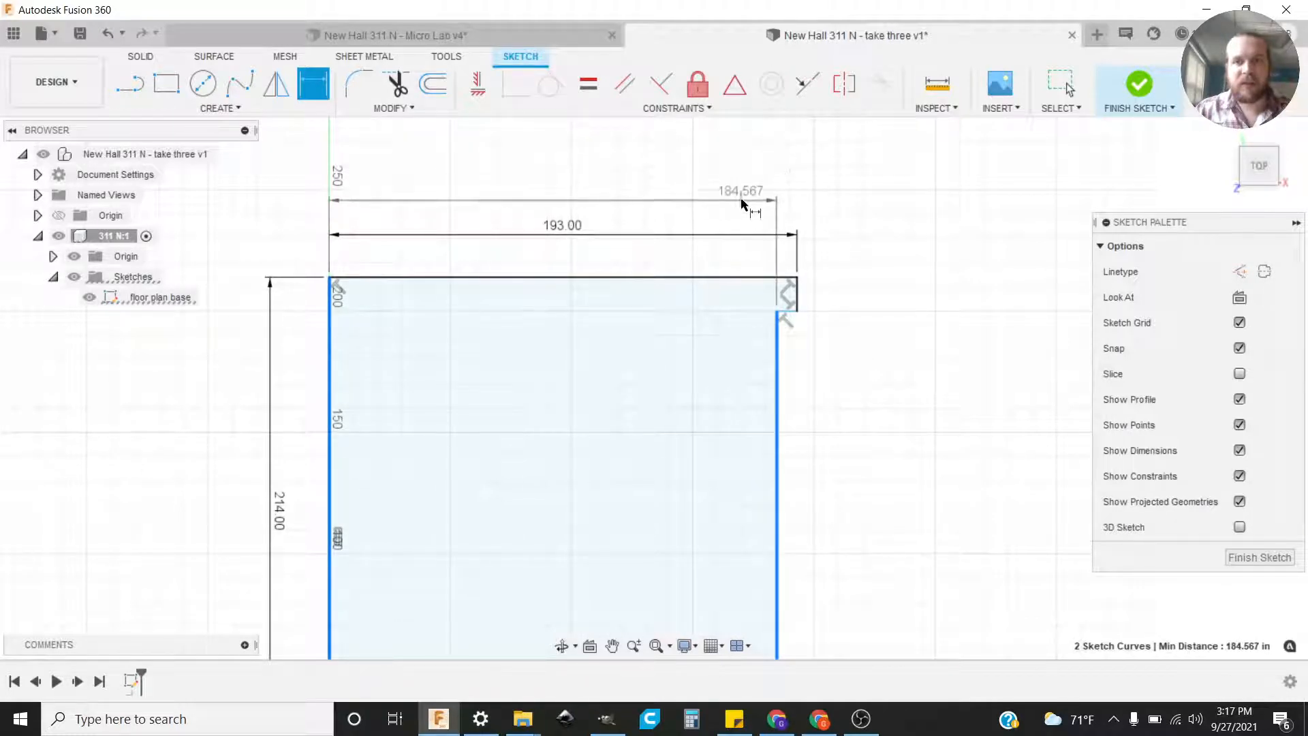
{"action": "left_click", "coordinate": [635, 176]}
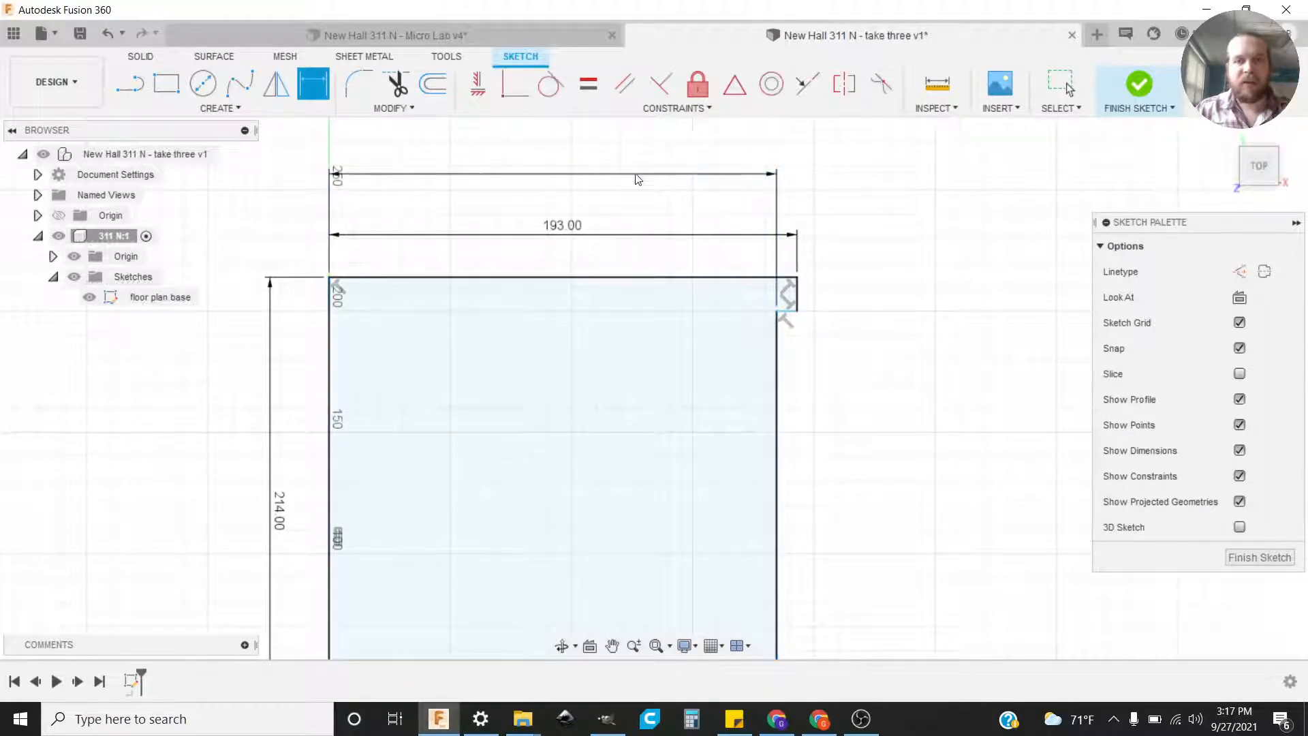
{"action": "type", "text": "204"}
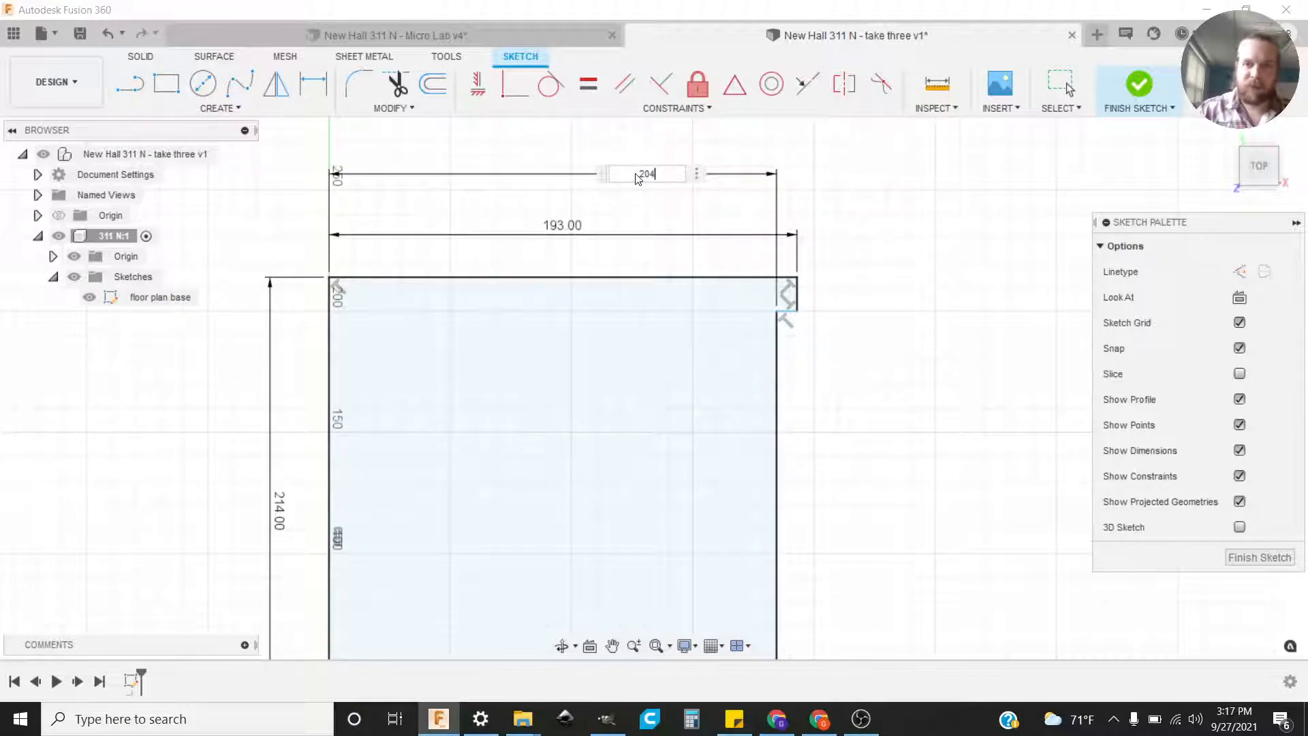
{"action": "key", "text": "Return"}
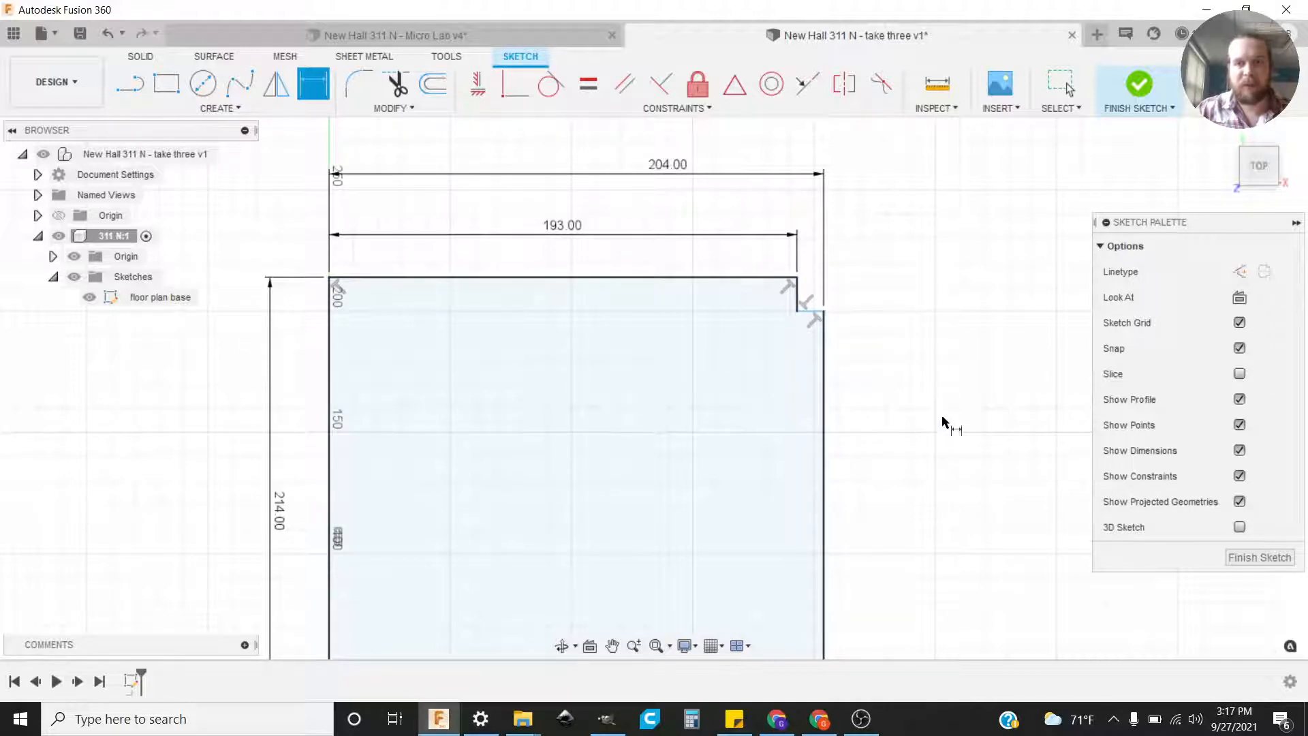
Step: Move the corner step's short horizontal edge upward until the vertical wall below it is about 204 in long
{"action": "scroll", "coordinate": [827, 295], "scroll_direction": "up", "scroll_amount": 6}
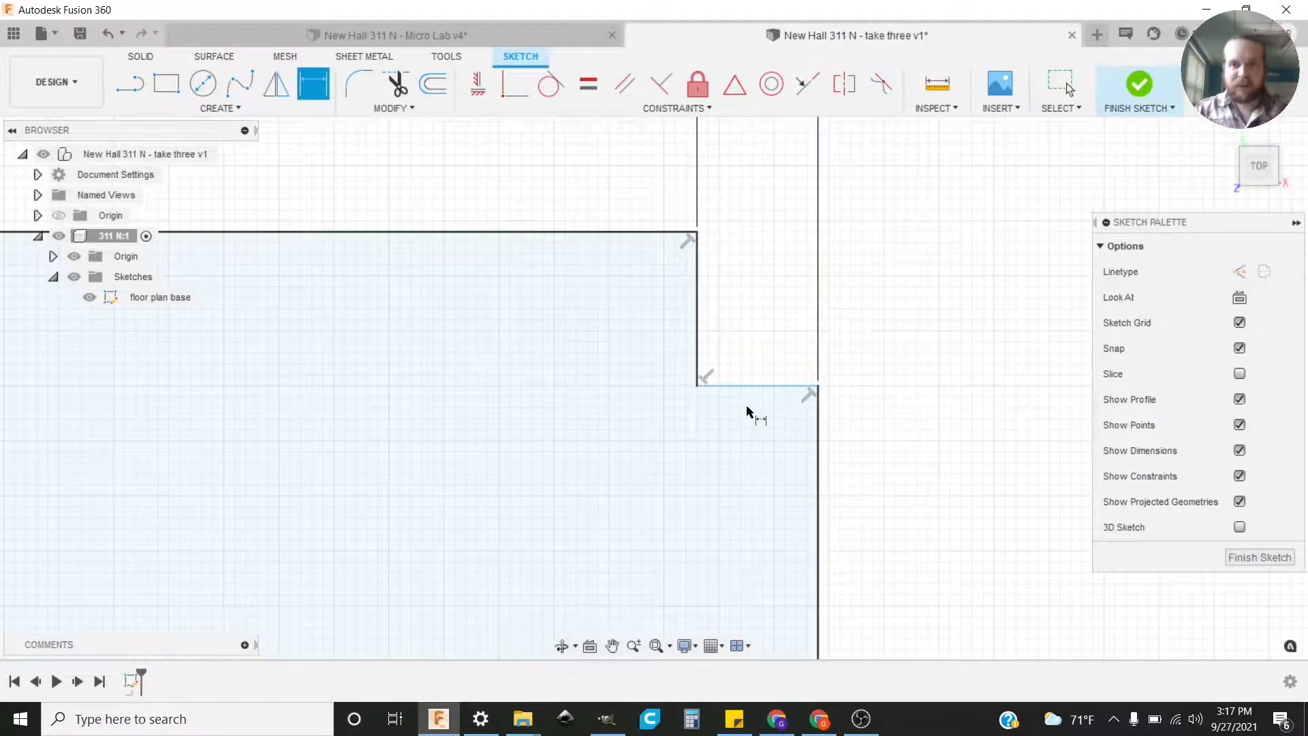
{"action": "key", "text": "Escape"}
{"action": "mouse_move", "coordinate": [753, 394]}
{"action": "left_mouse_down"}
{"action": "mouse_move", "coordinate": [756, 426]}
{"action": "mouse_move", "coordinate": [753, 359]}
{"action": "mouse_move", "coordinate": [755, 385]}
{"action": "mouse_move", "coordinate": [749, 365]}
{"action": "mouse_move", "coordinate": [701, 344]}
{"action": "left_mouse_up"}
{"action": "left_click", "coordinate": [820, 341]}
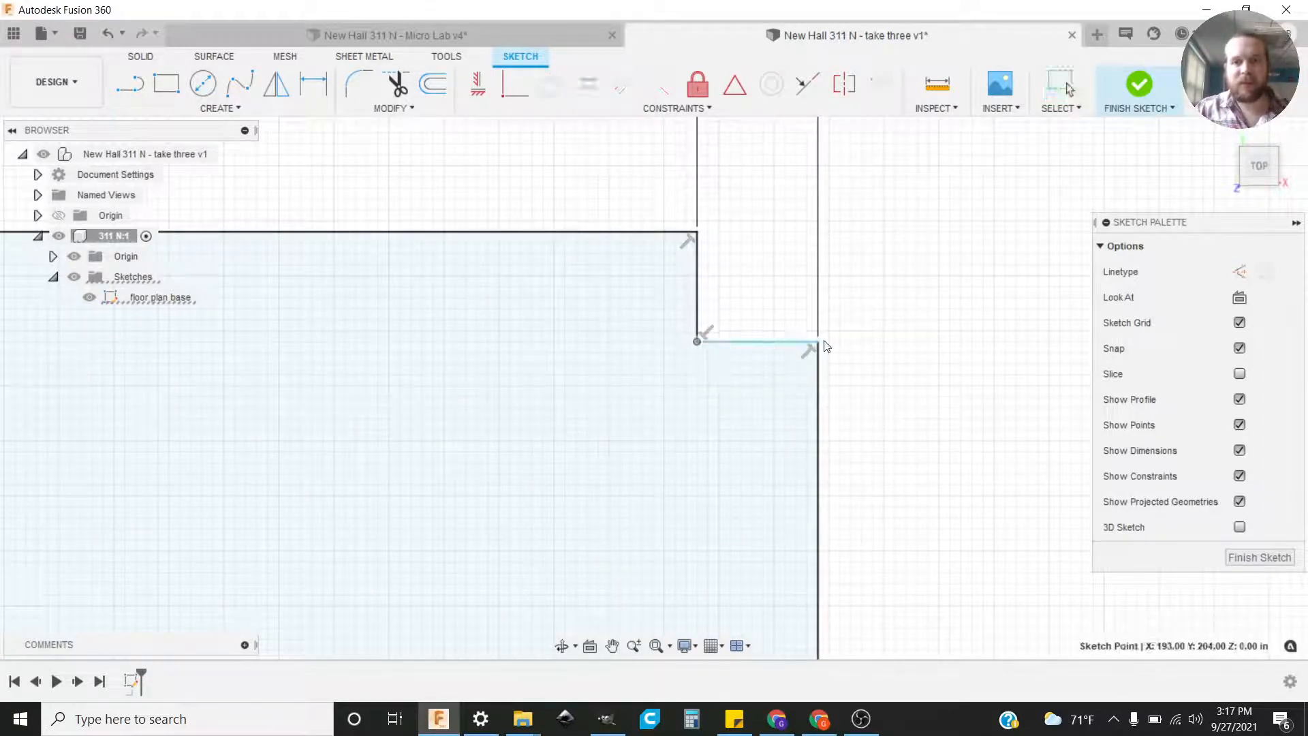
{"action": "left_click", "coordinate": [643, 234]}
{"action": "left_click", "coordinate": [815, 389]}
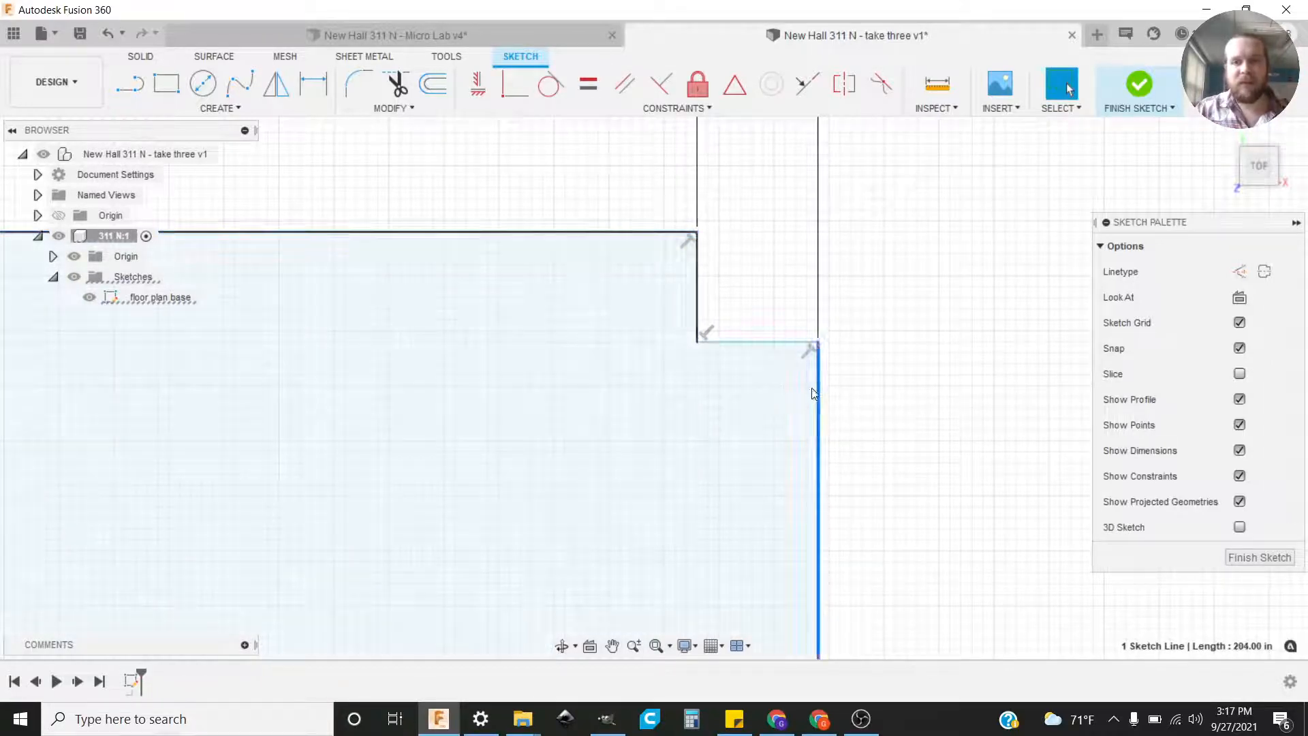
Step: Lower the corner step's short horizontal edge, dimension the step's short vertical edge beside the outline and set it to 13 in
{"action": "mouse_move", "coordinate": [751, 344]}
{"action": "left_mouse_down"}
{"action": "mouse_move", "coordinate": [752, 449]}
{"action": "mouse_move", "coordinate": [753, 345]}
{"action": "mouse_move", "coordinate": [759, 386]}
{"action": "left_mouse_up"}
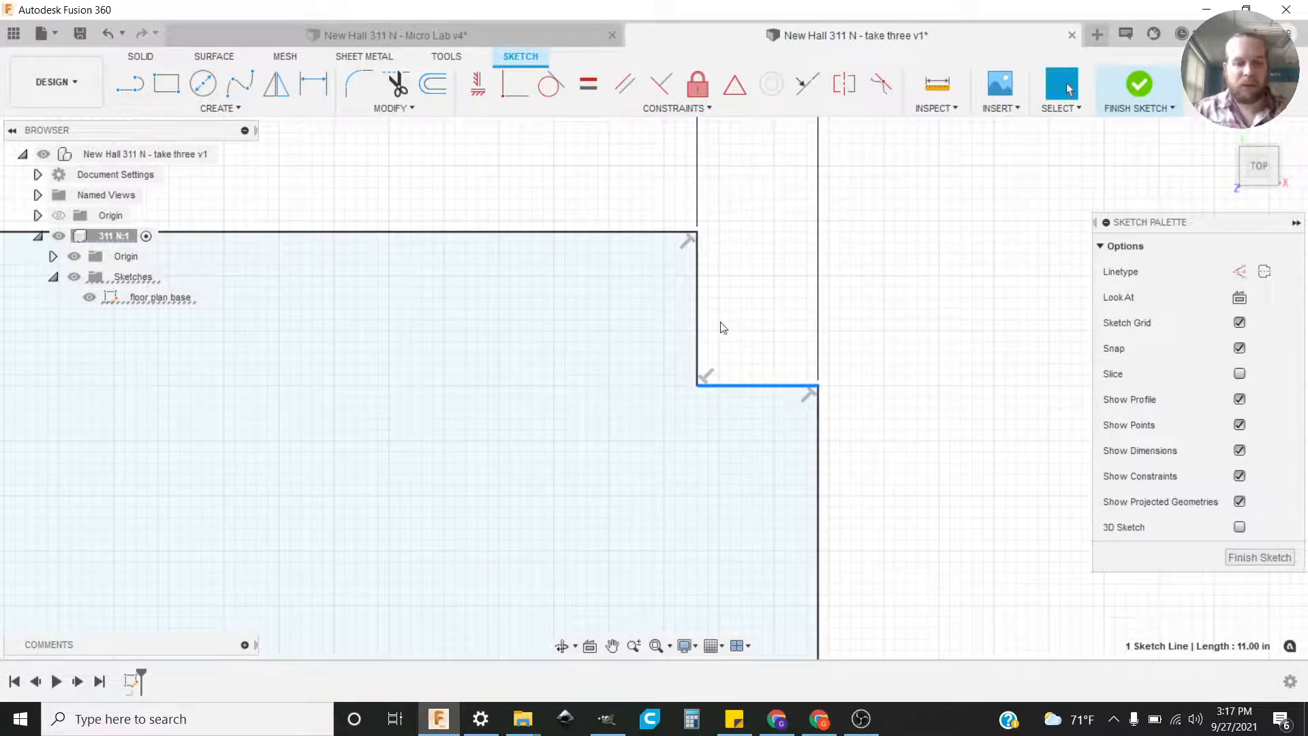
{"action": "key", "text": "d"}
{"action": "left_click", "coordinate": [697, 300]}
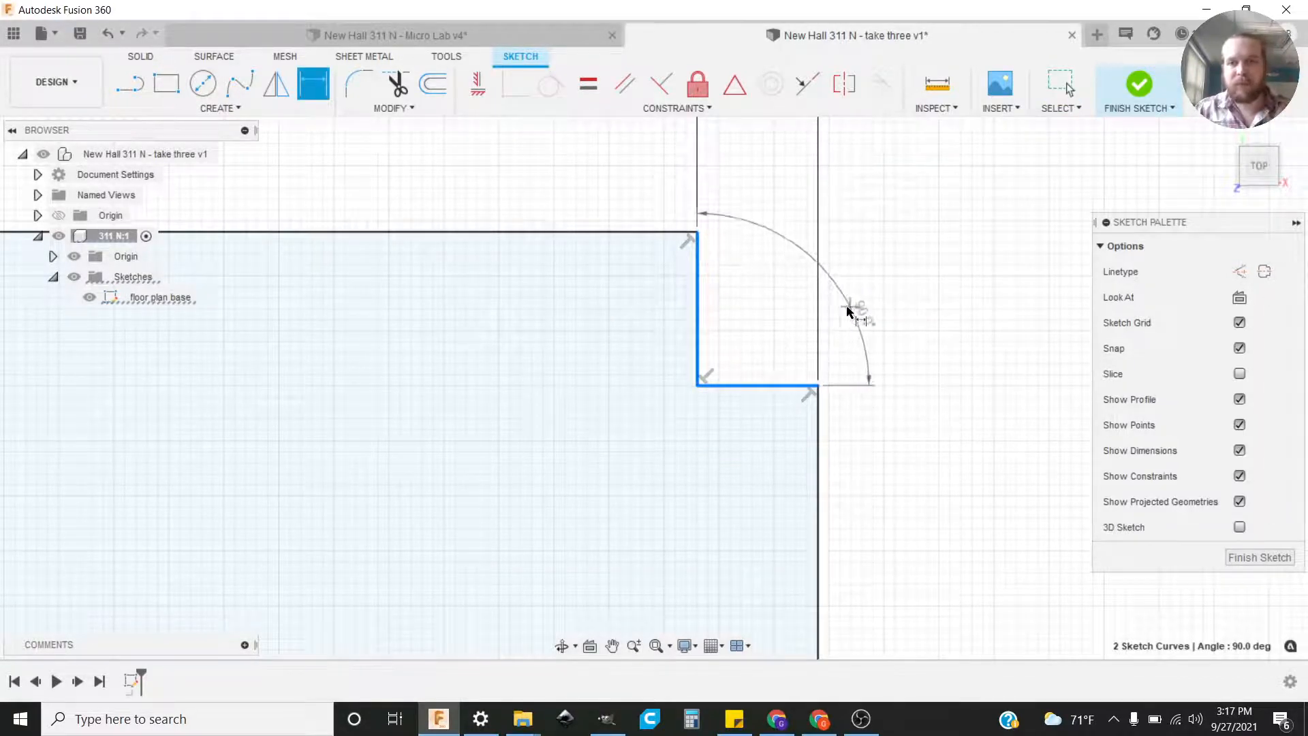
{"action": "key", "text": "Escape"}
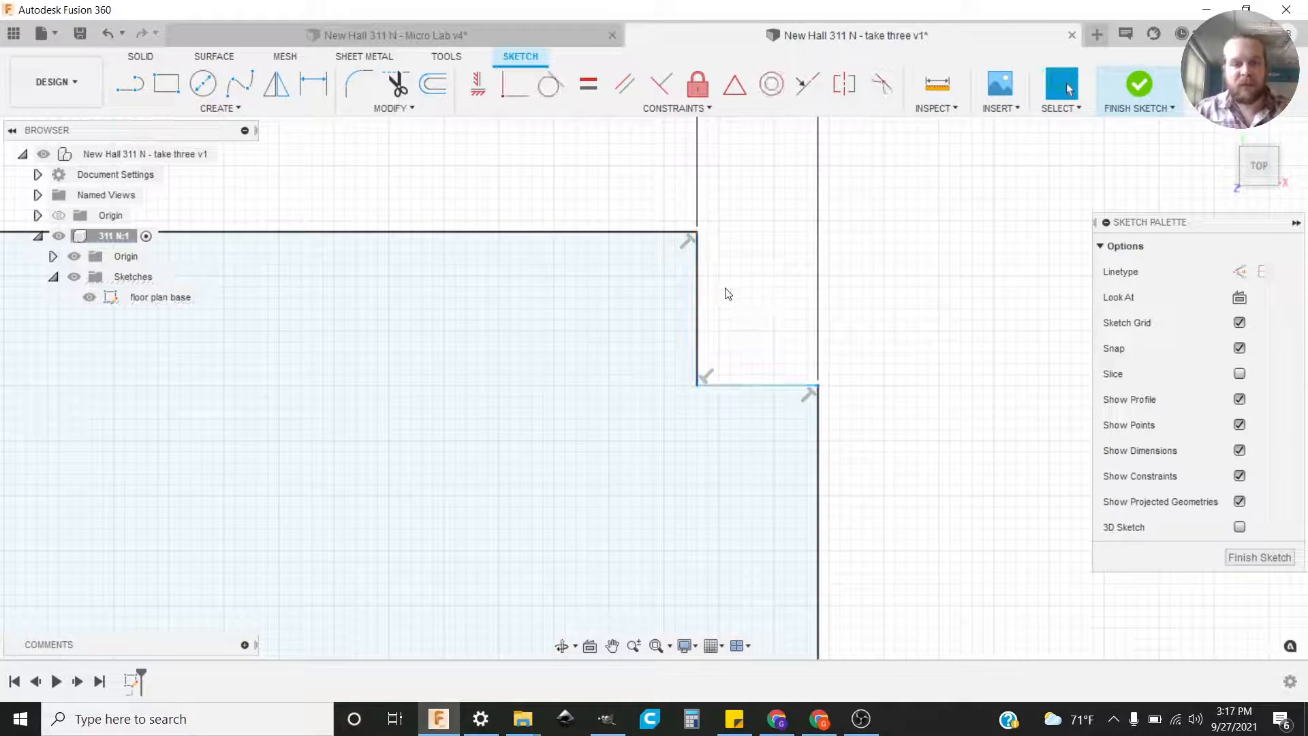
{"action": "key", "text": "d"}
{"action": "left_click", "coordinate": [697, 286]}
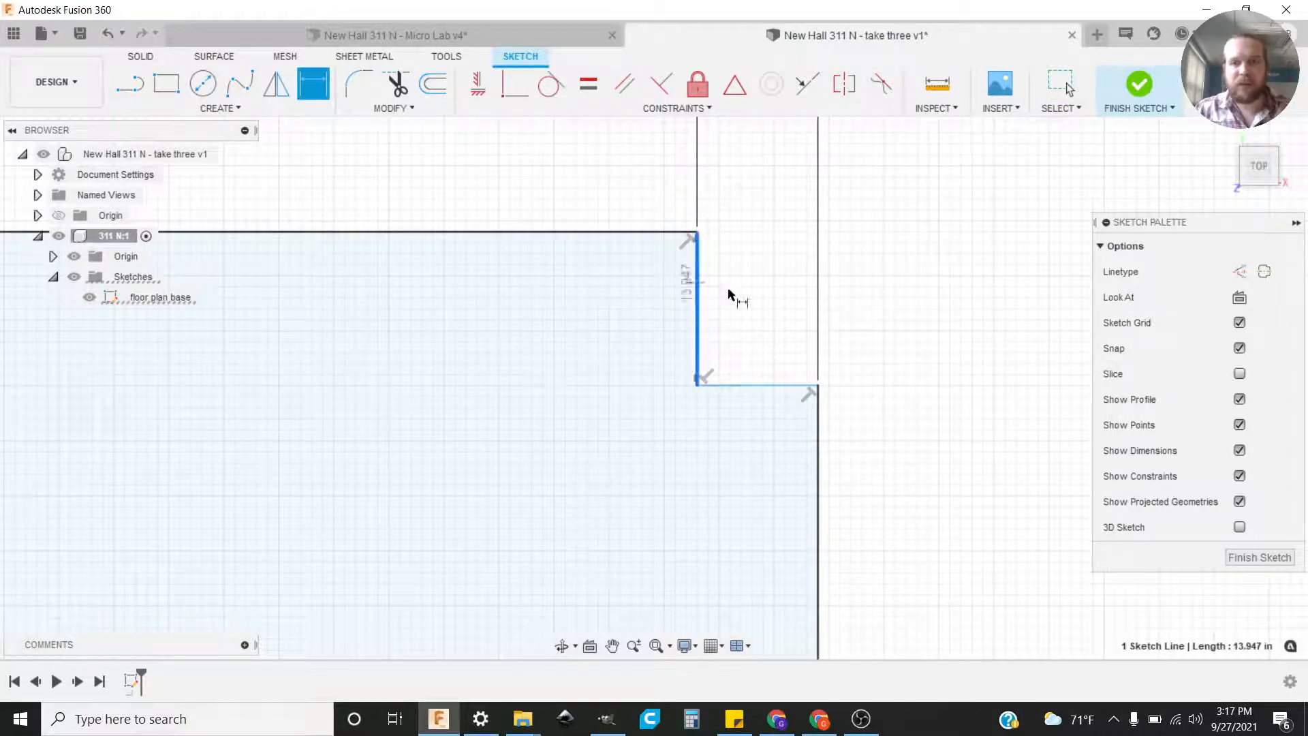
{"action": "left_click", "coordinate": [902, 305]}
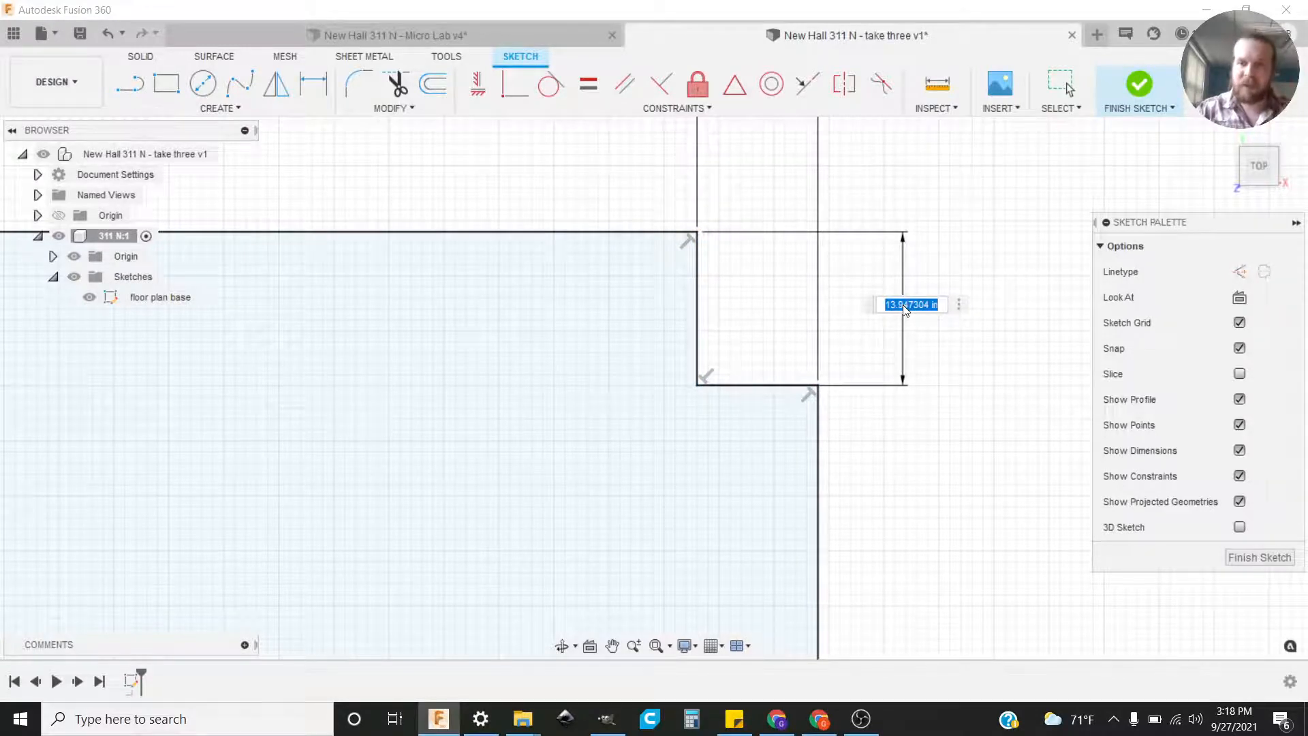
{"action": "type", "text": "13"}
{"action": "key", "text": "Return"}
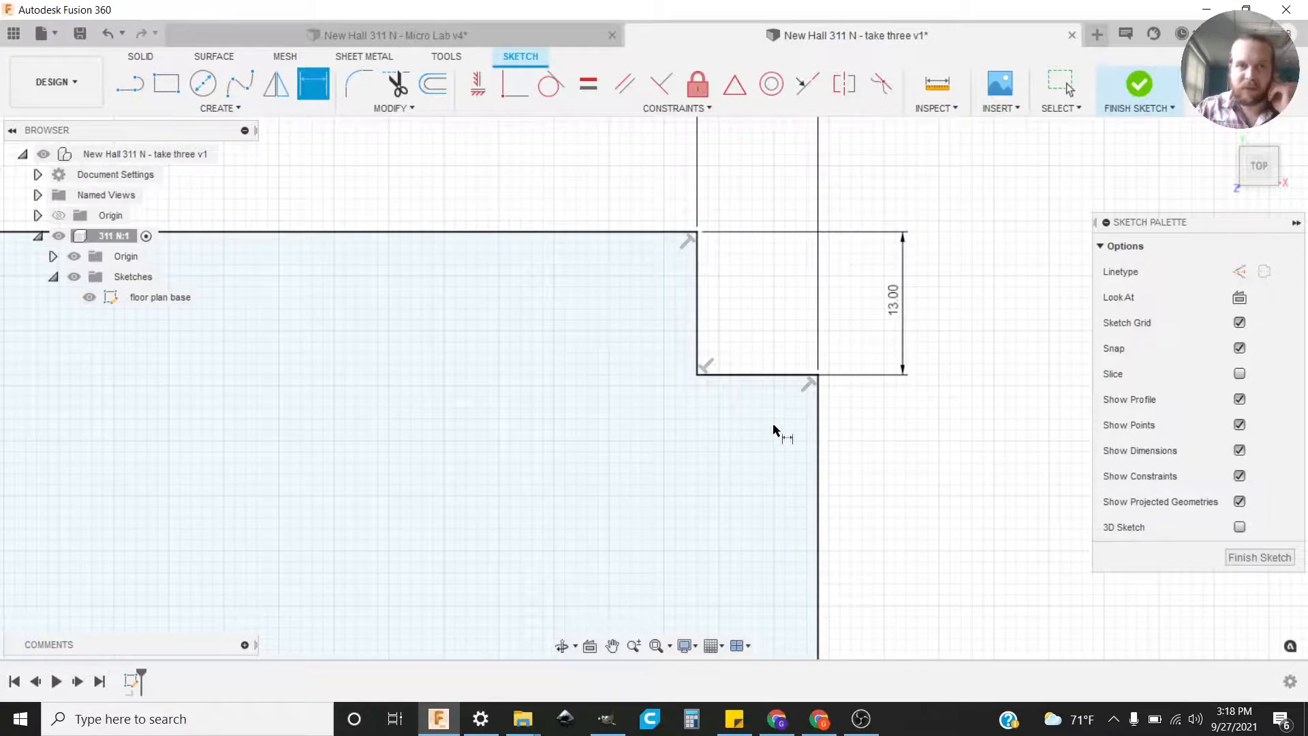
Step: Shift the third notch along the bottom wall, closer to the room's right-hand wall
{"action": "scroll", "coordinate": [727, 400], "scroll_direction": "down", "scroll_amount": 10}
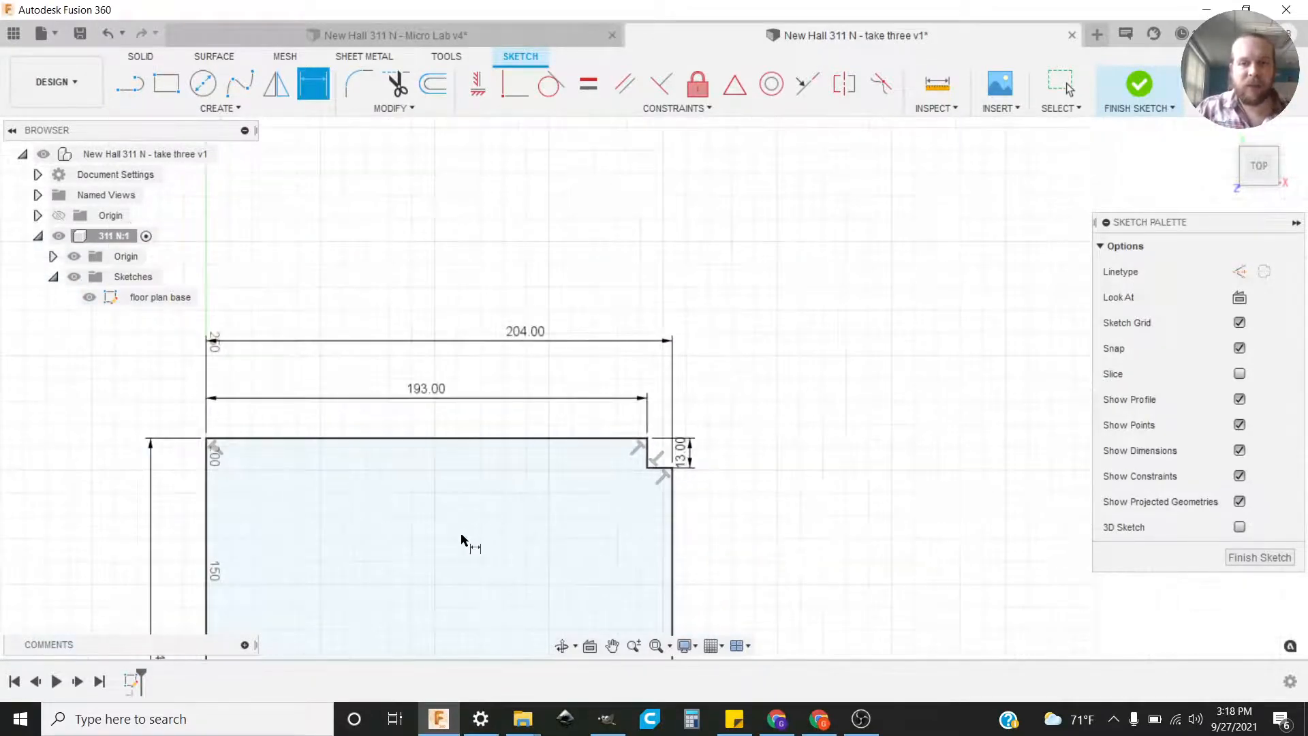
{"action": "middle_click_drag", "start_coordinate": [463, 526], "coordinate": [584, 365]}
{"action": "middle_click_drag", "start_coordinate": [591, 507], "coordinate": [605, 379]}
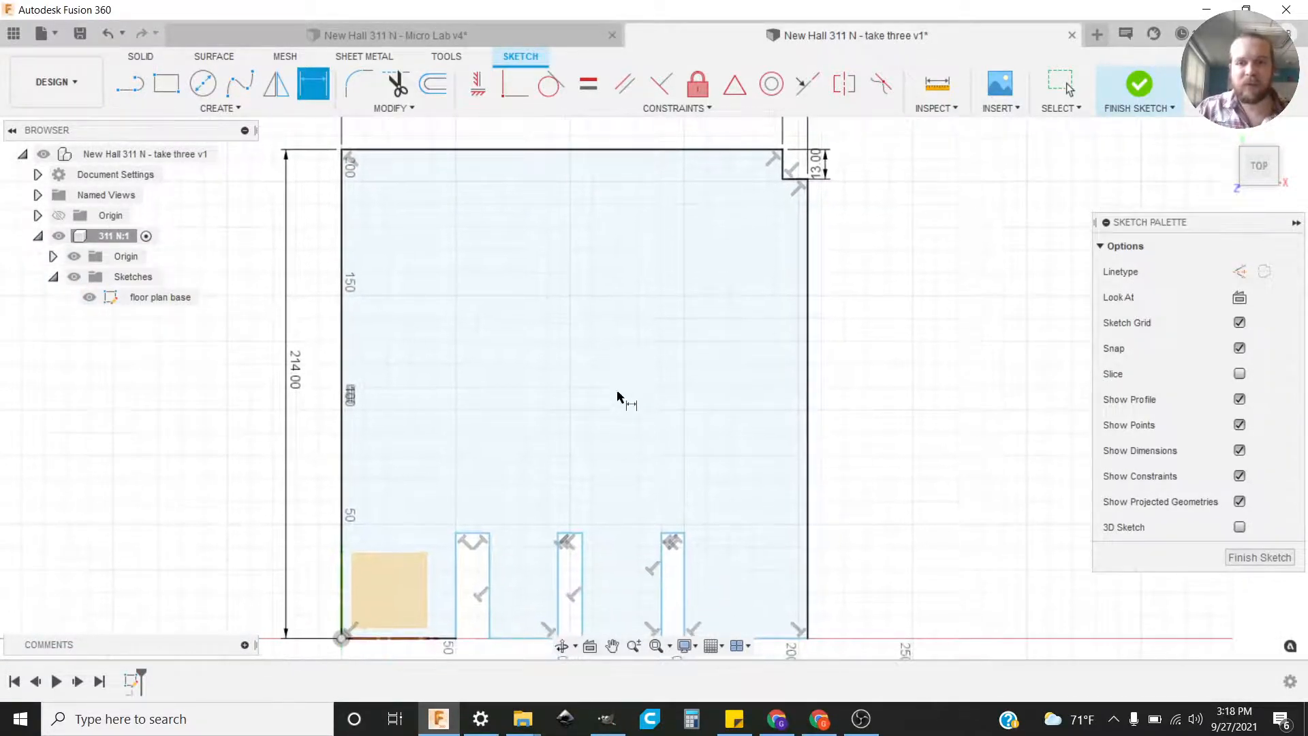
{"action": "mouse_move", "coordinate": [659, 421]}
{"action": "middle_mouse_down"}
{"action": "mouse_move", "coordinate": [677, 374]}
{"action": "mouse_move", "coordinate": [701, 382]}
{"action": "middle_mouse_up"}
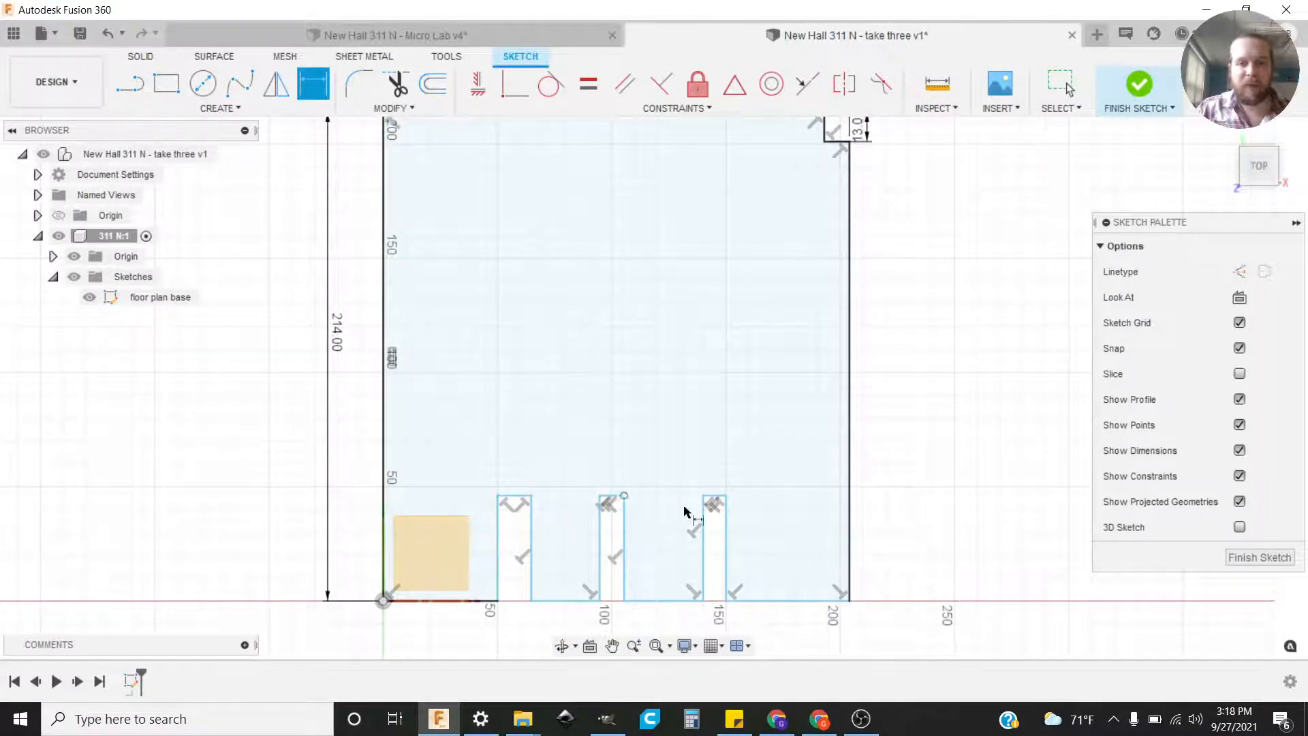
{"action": "key", "text": "Escape"}
{"action": "mouse_move", "coordinate": [727, 555]}
{"action": "left_mouse_down"}
{"action": "mouse_move", "coordinate": [748, 556]}
{"action": "mouse_move", "coordinate": [721, 555]}
{"action": "left_mouse_up"}
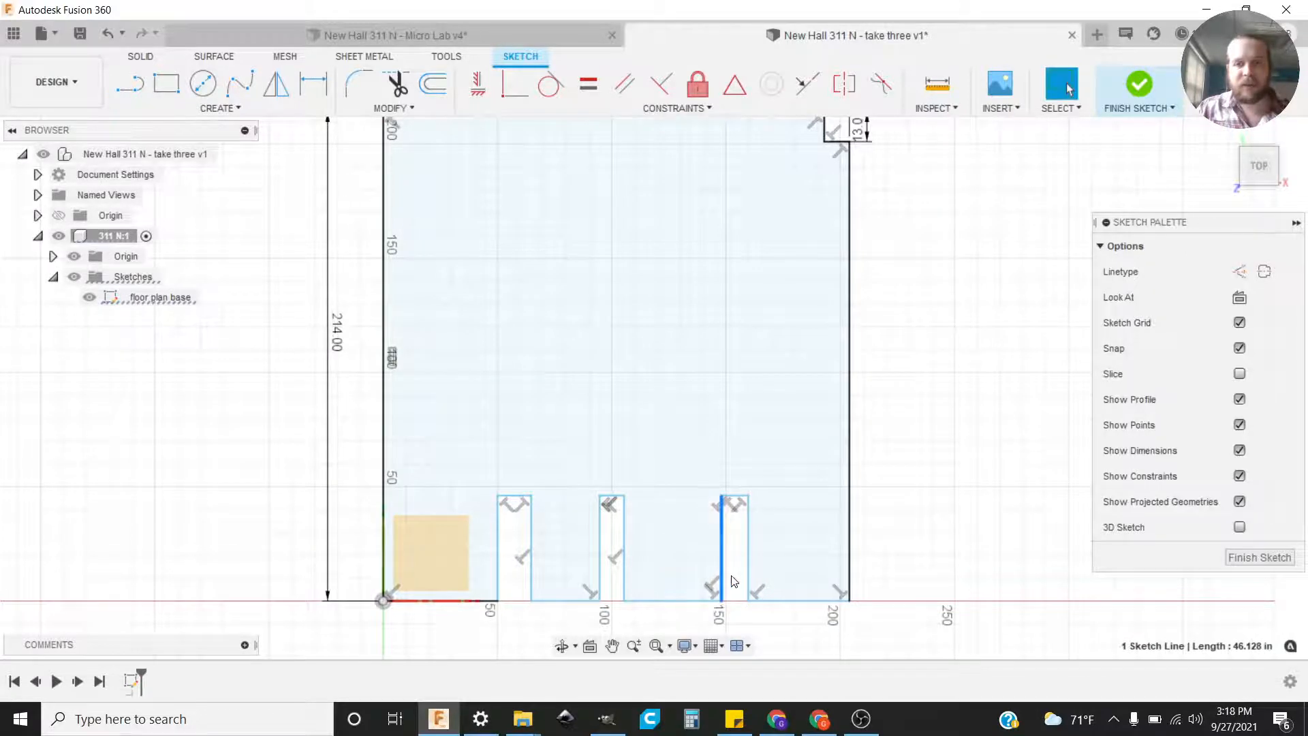
{"action": "scroll", "coordinate": [750, 587], "scroll_direction": "up", "scroll_amount": 4}
{"action": "mouse_move", "coordinate": [750, 587]}
{"action": "middle_mouse_down"}
{"action": "mouse_move", "coordinate": [744, 540]}
{"action": "mouse_move", "coordinate": [794, 429]}
{"action": "middle_mouse_up"}
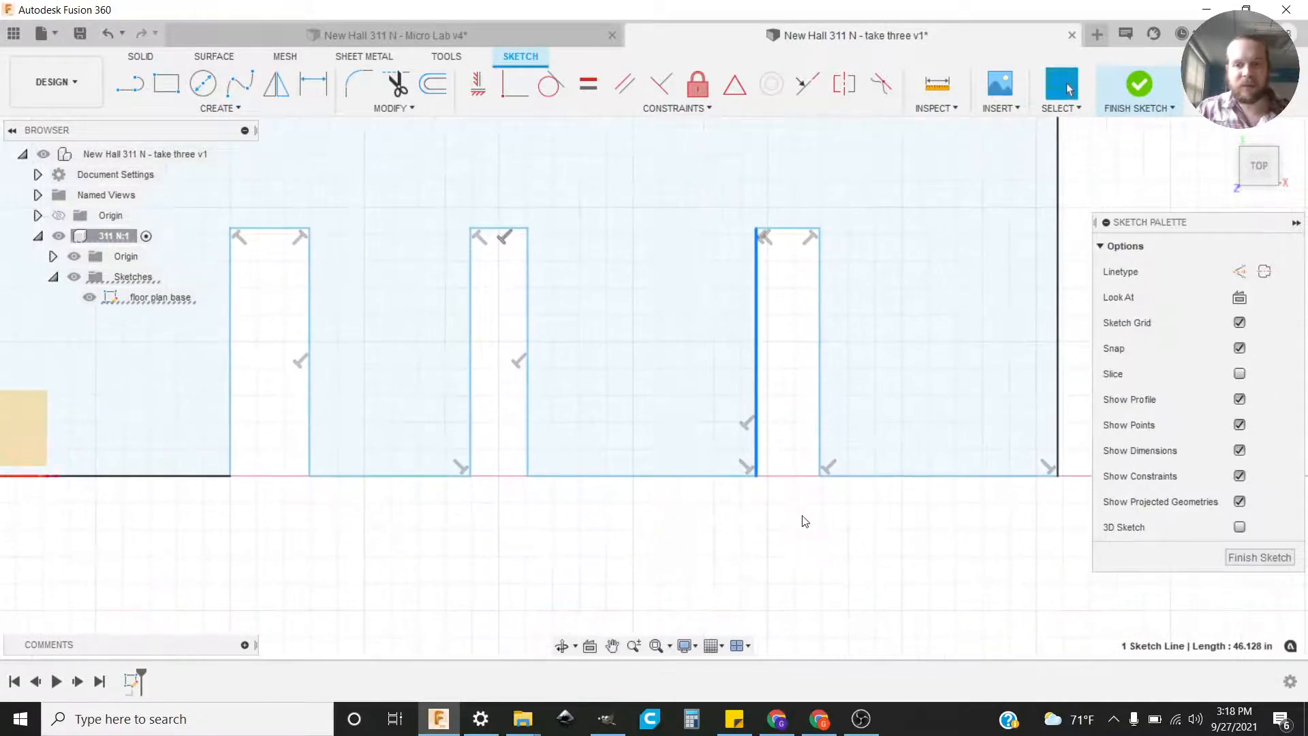
{"action": "key", "text": "d"}
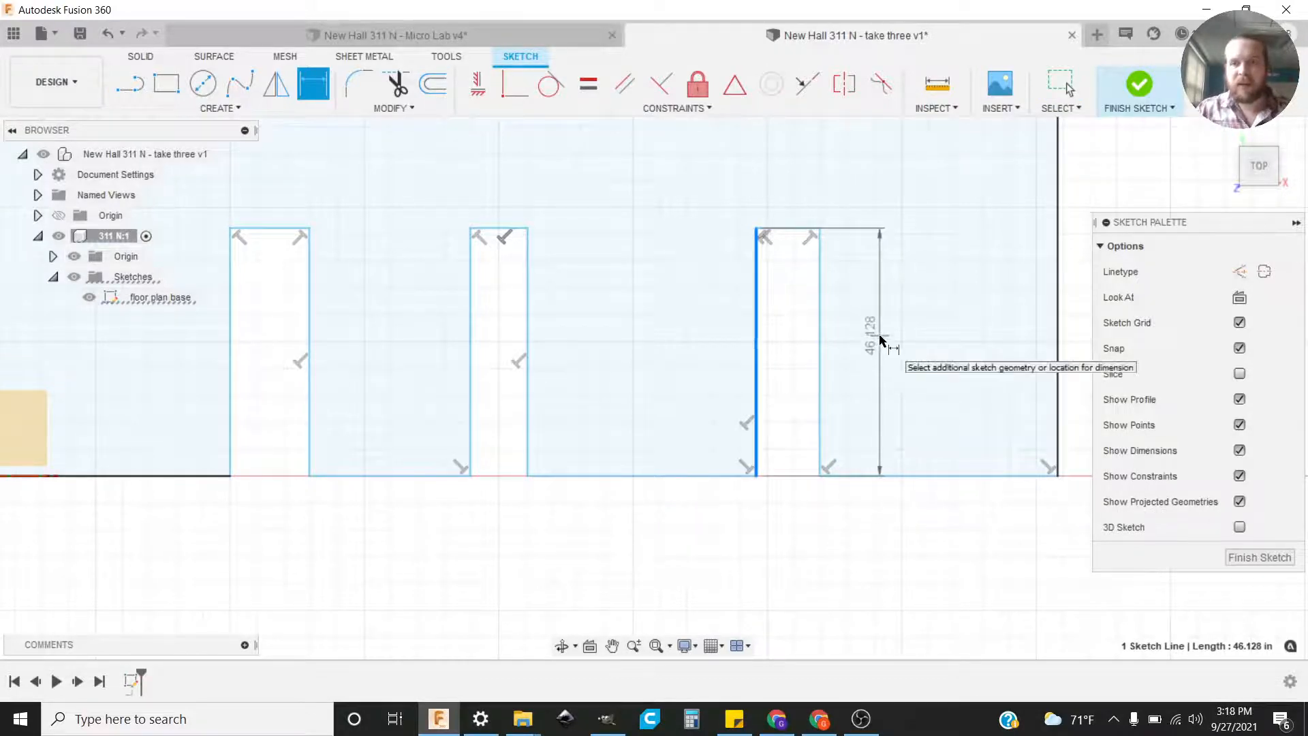
{"action": "key", "text": "Escape"}
{"action": "key", "text": "Escape"}
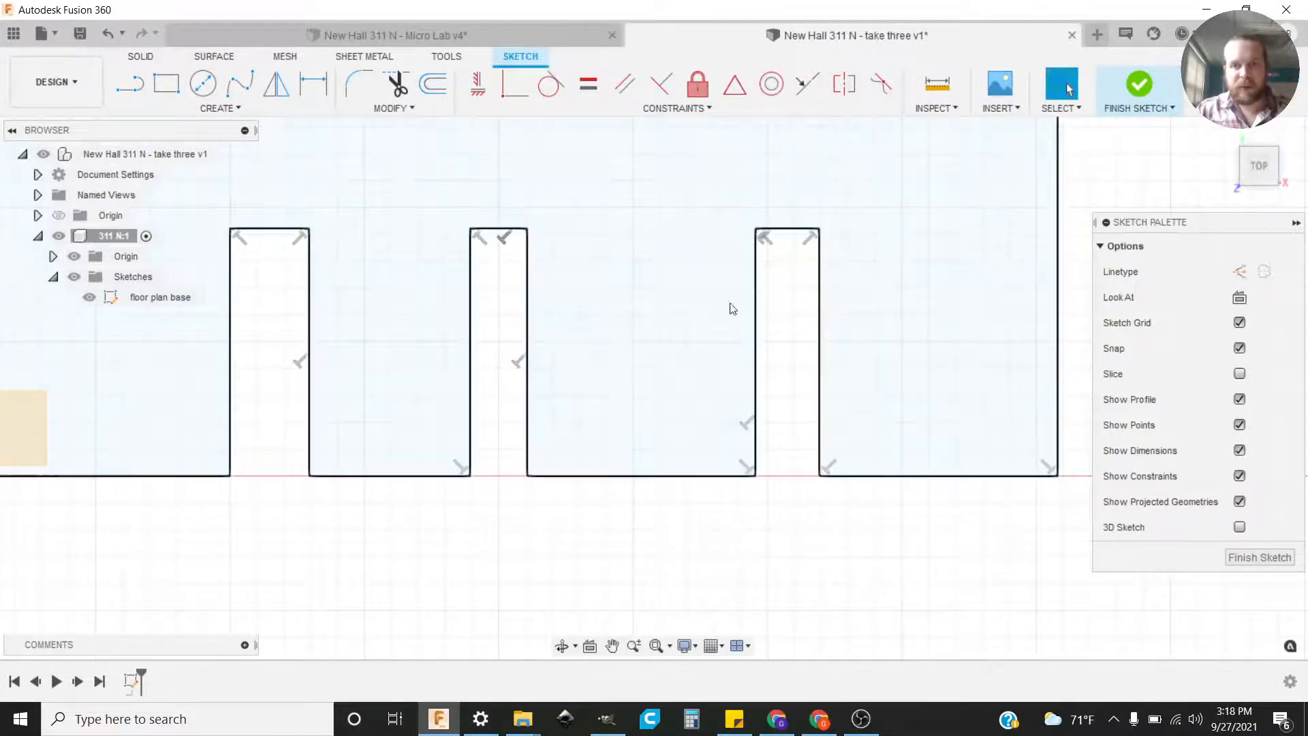
Step: Dimension the bottom wall segment between the third notch and the right-hand wall, place it below and set it to 43 in
{"action": "key", "text": "d"}
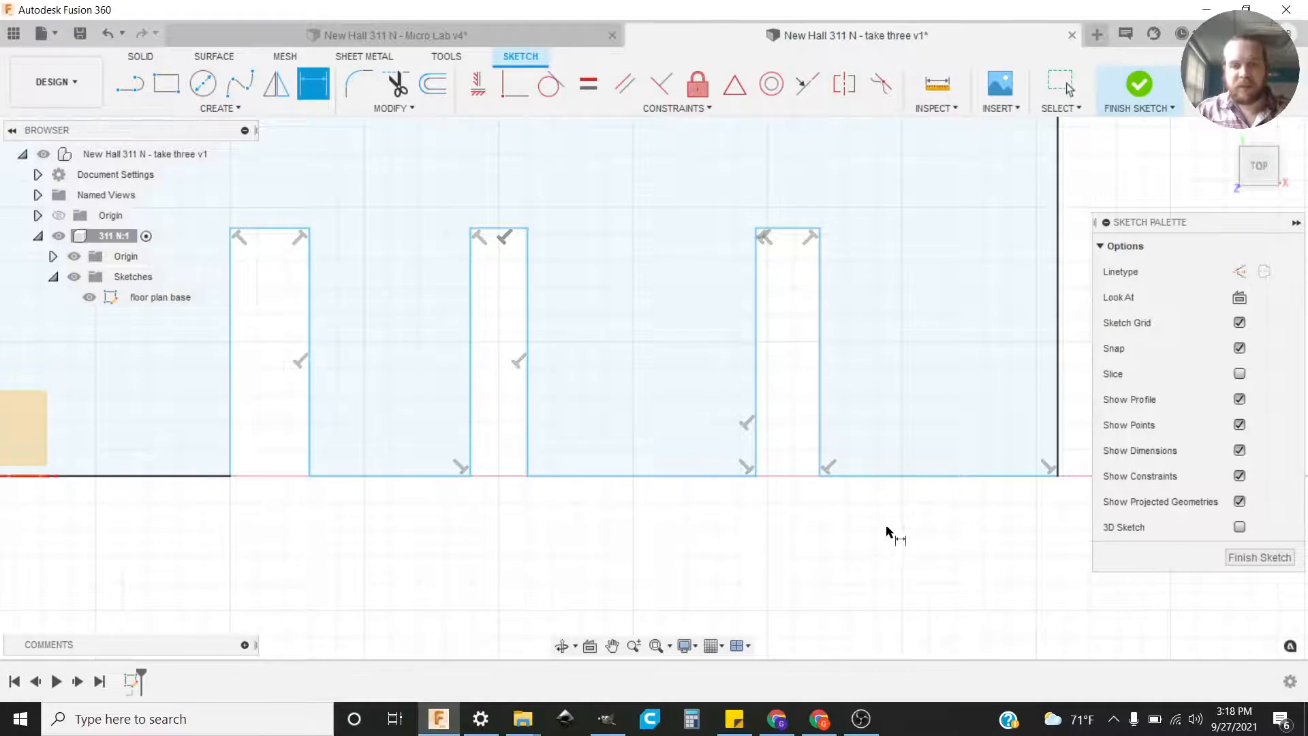
{"action": "left_click", "coordinate": [920, 477]}
{"action": "left_click", "coordinate": [947, 565]}
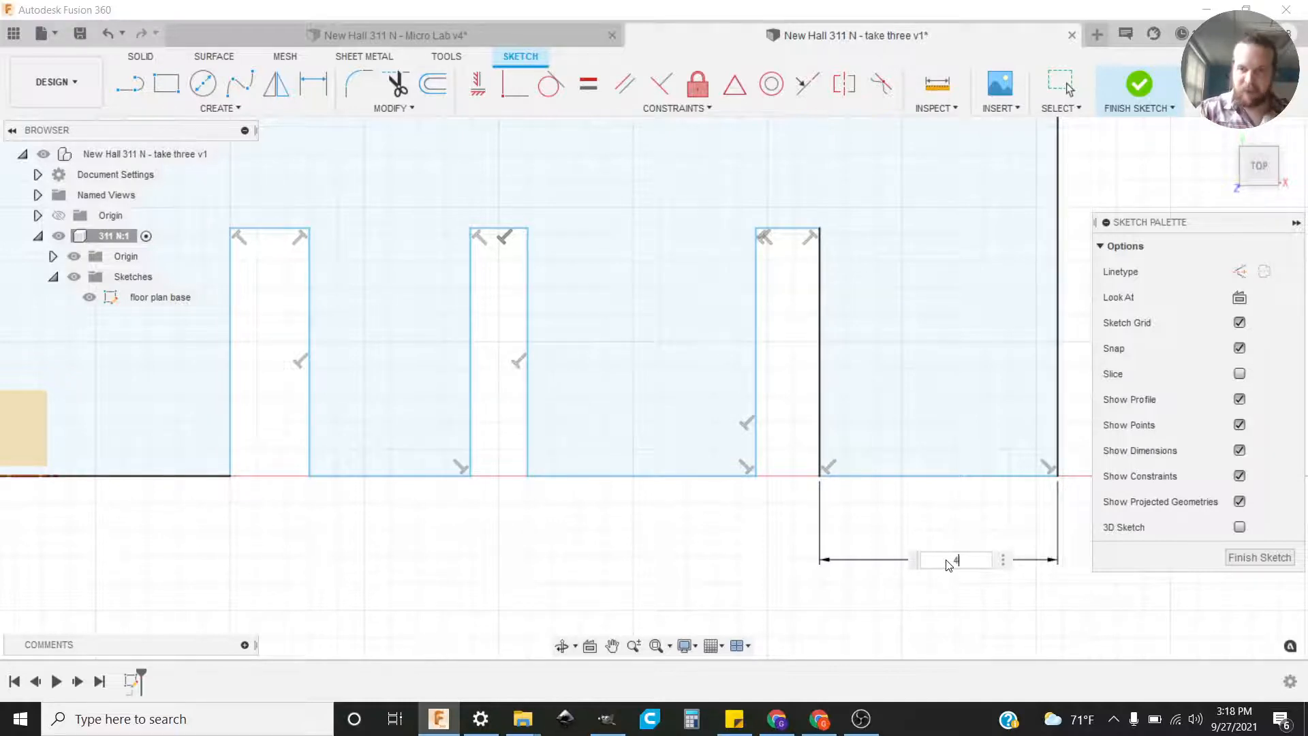
{"action": "key", "text": "Return"}
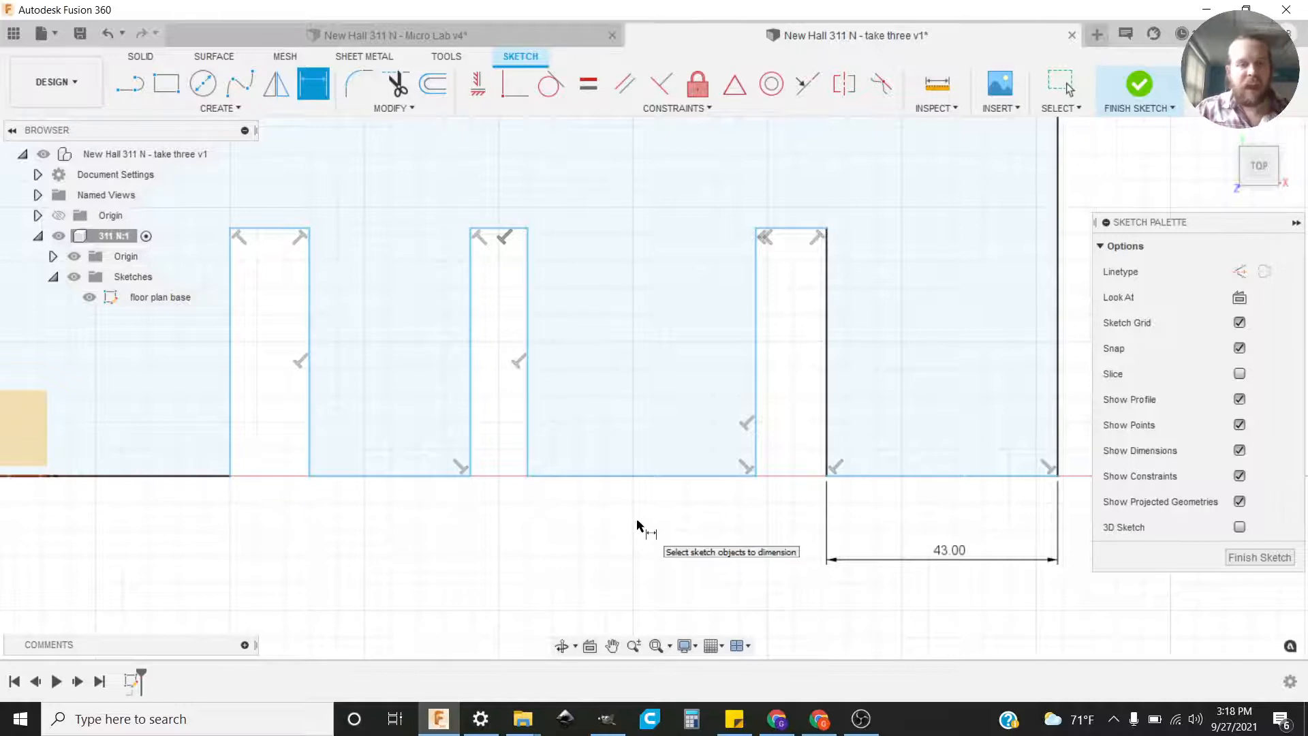
{"action": "left_click", "coordinate": [619, 476]}
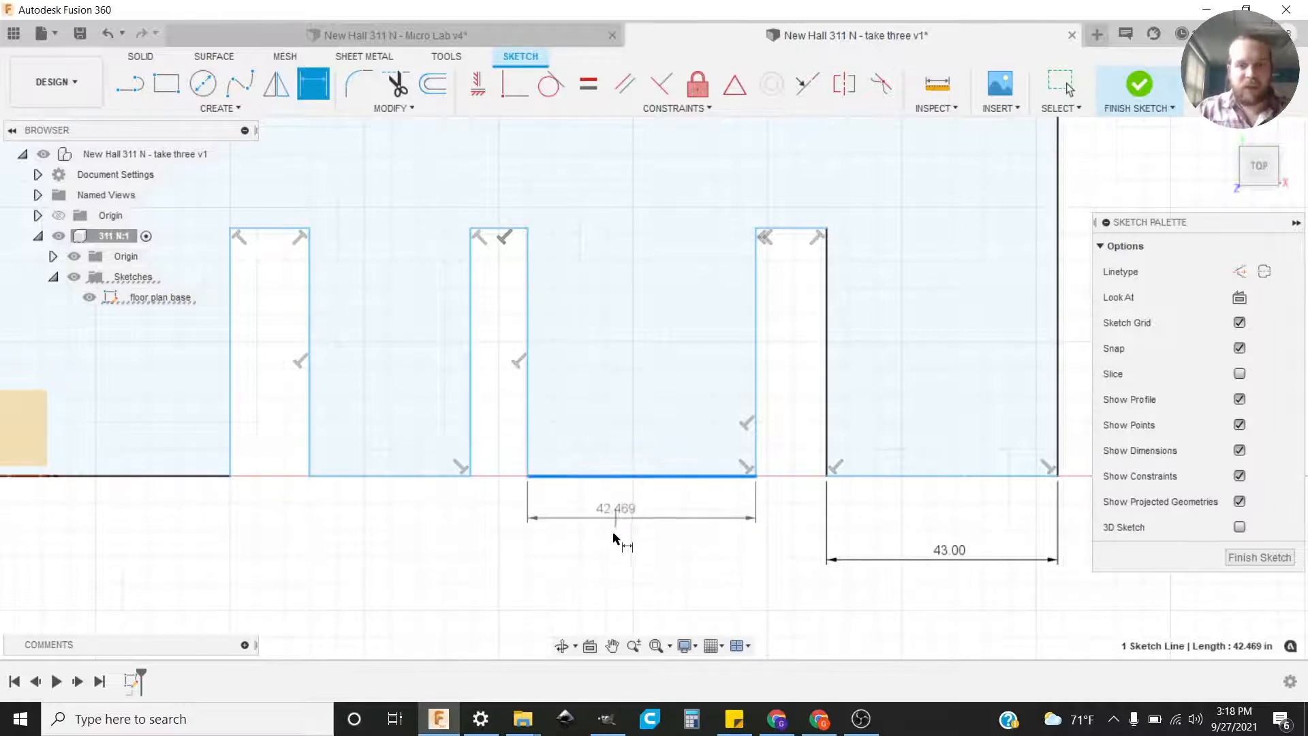
{"action": "key", "text": "Escape"}
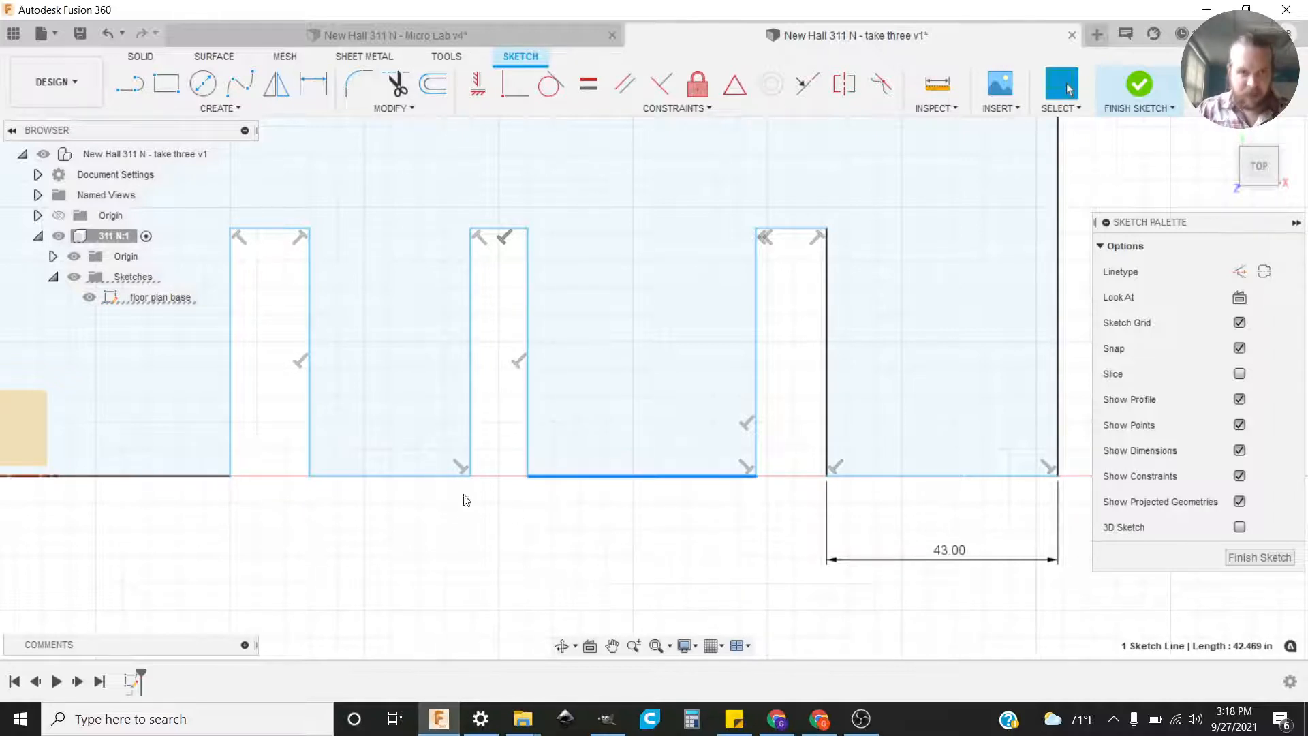
{"action": "key", "text": "d"}
{"action": "left_click", "coordinate": [379, 477]}
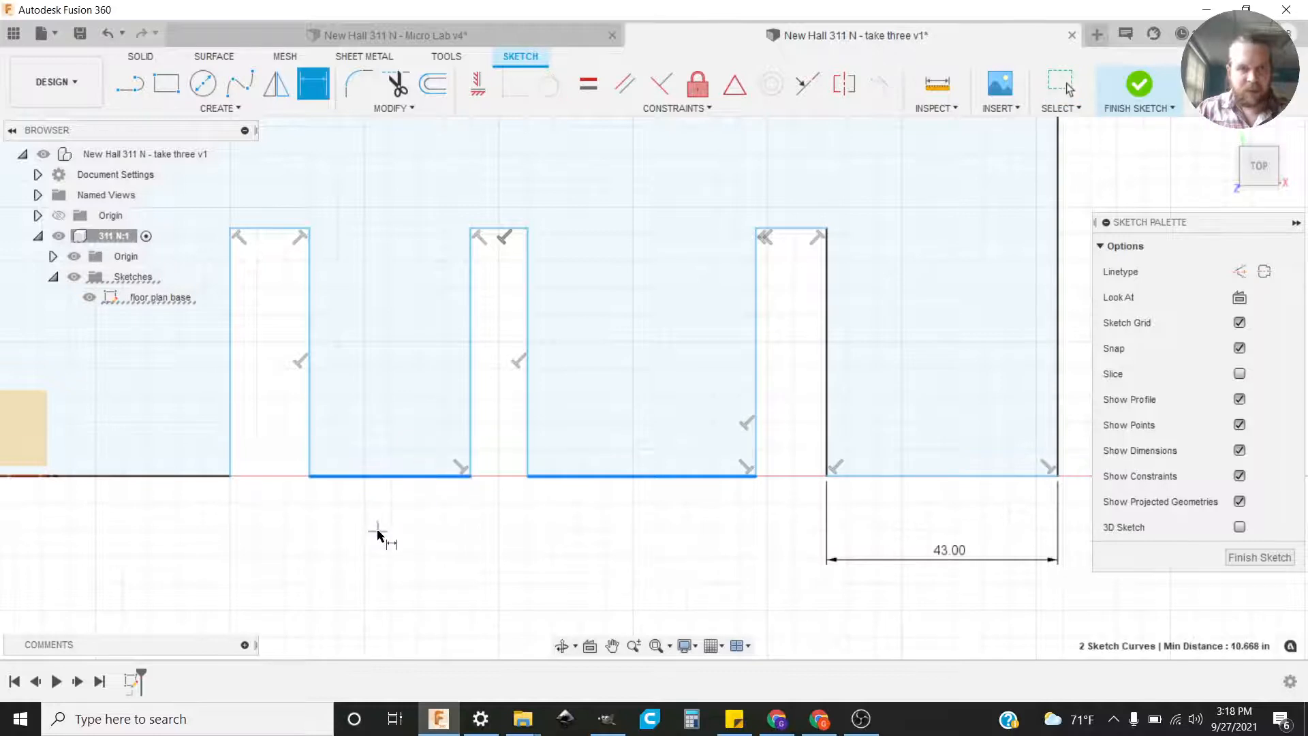
{"action": "key", "text": "Escape"}
{"action": "key", "text": "Escape"}
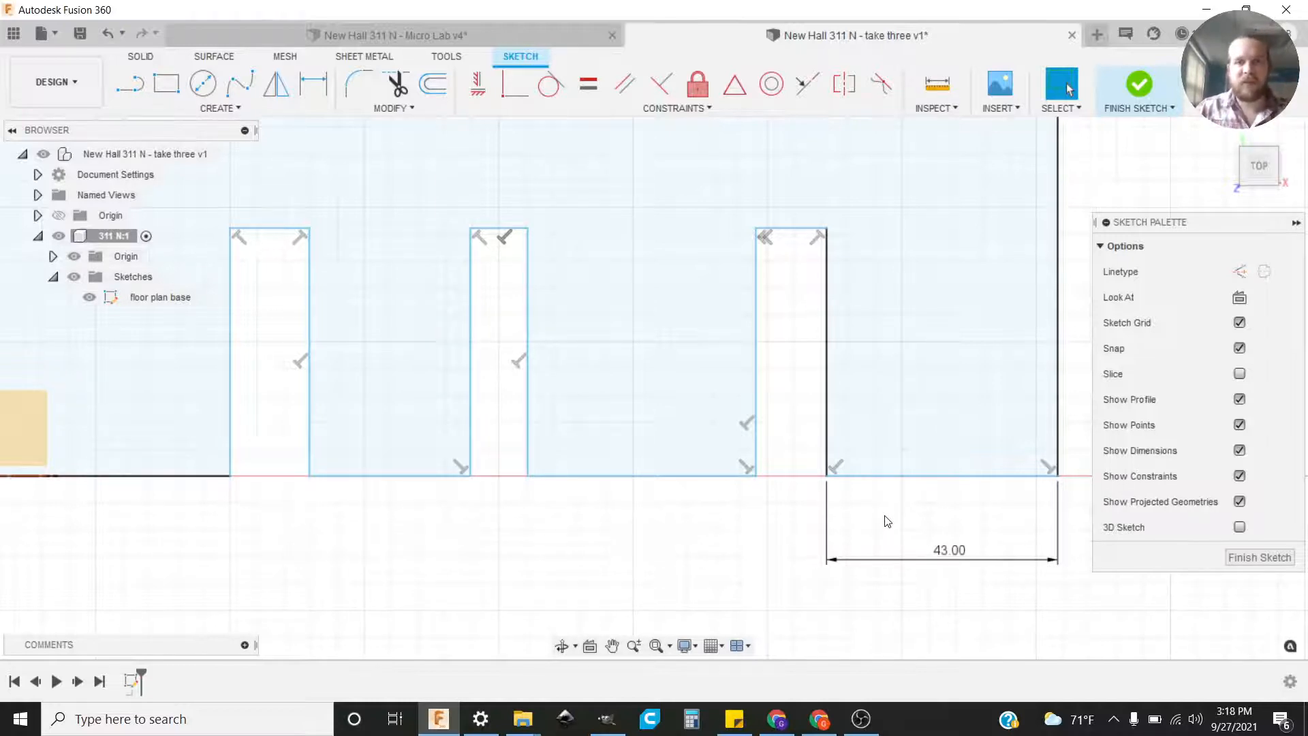
Step: Apply an Equal constraint to the 43 in bottom segment and the two bottom segments between the notches
{"action": "left_click", "coordinate": [907, 480]}
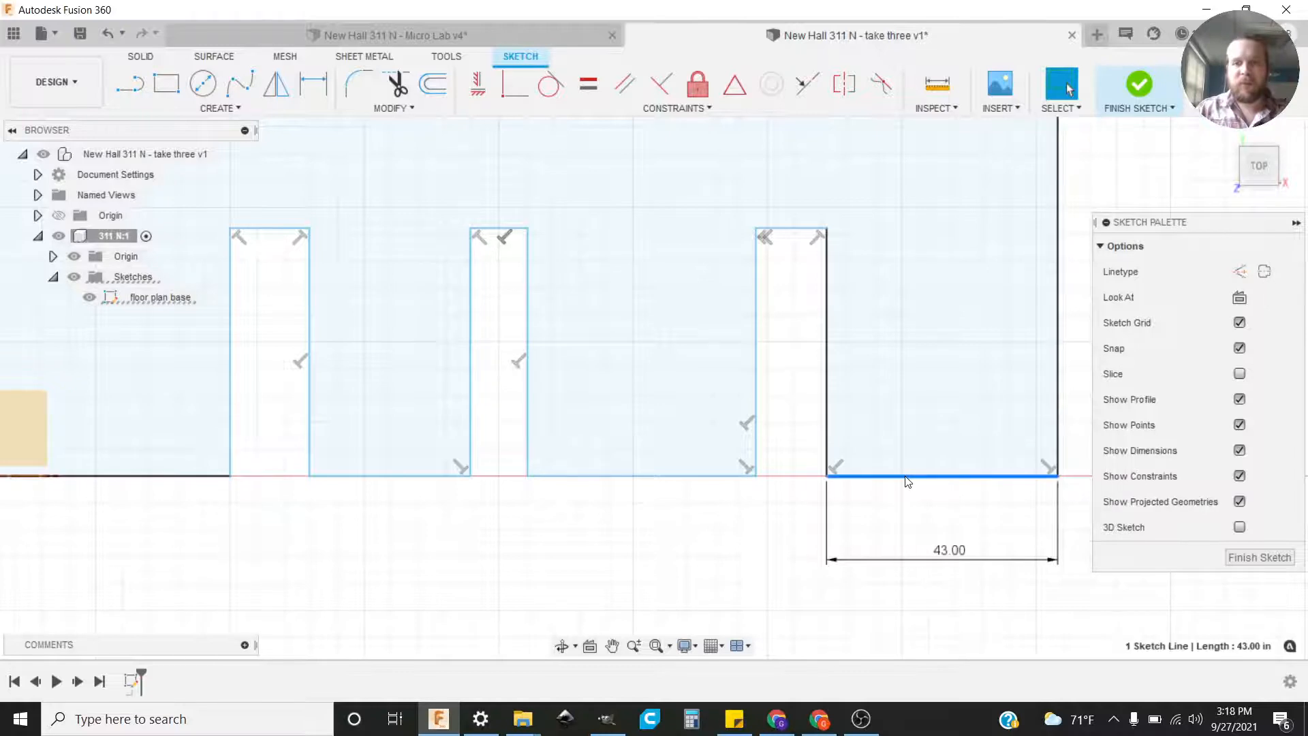
{"action": "left_click", "coordinate": [679, 484], "text": "shift"}
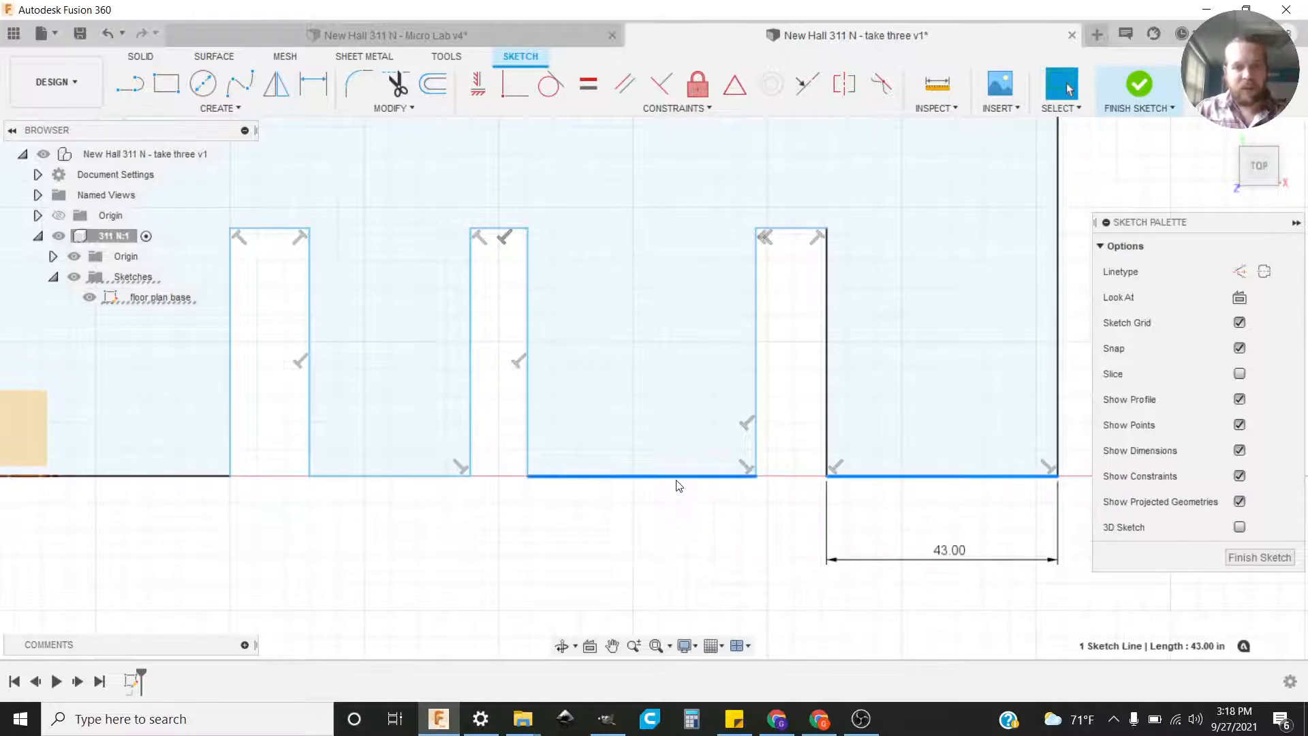
{"action": "left_click", "coordinate": [410, 483], "text": "shift"}
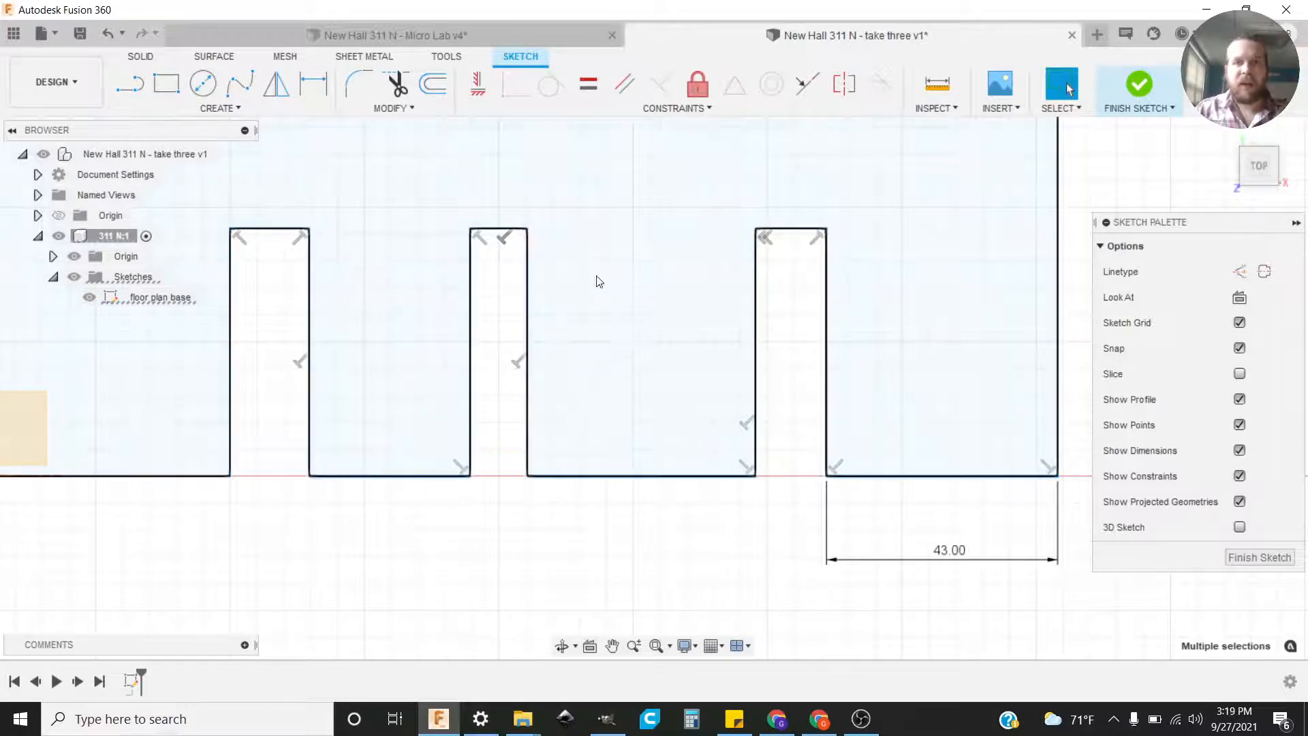
{"action": "left_click", "coordinate": [588, 88]}
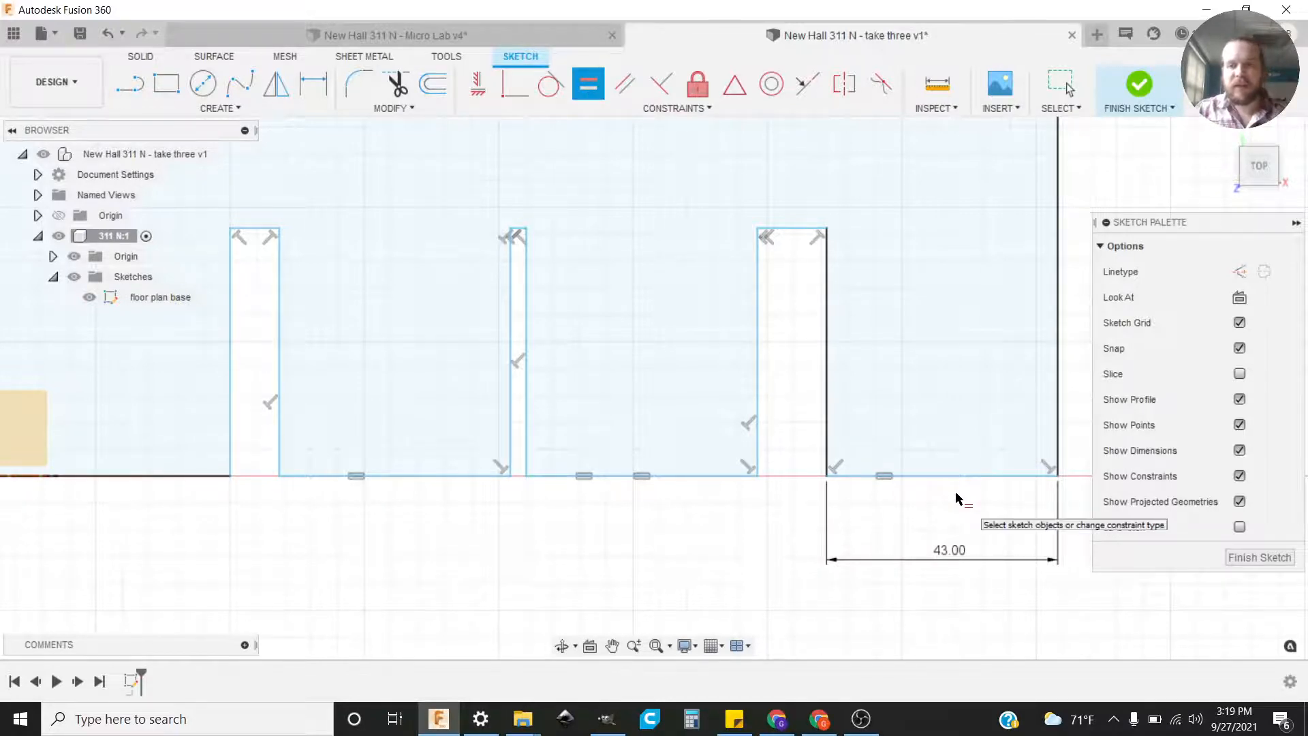
Step: Pull the 43 in segment slightly below the red axis and constrain all four bottom wall segments as collinear
{"action": "key", "text": "Escape"}
{"action": "left_click_drag", "start_coordinate": [964, 477], "coordinate": [954, 512]}
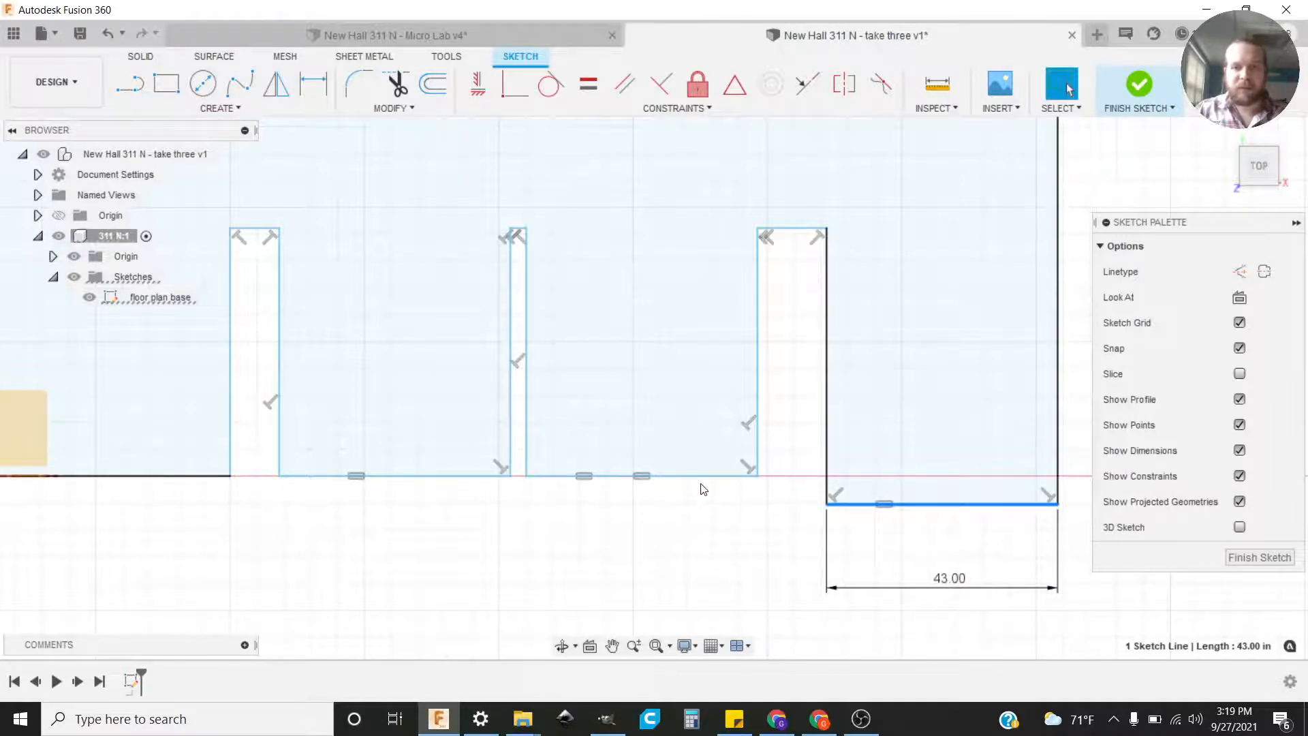
{"action": "left_click", "coordinate": [614, 484], "text": "shift"}
{"action": "left_click", "coordinate": [444, 484], "text": "shift"}
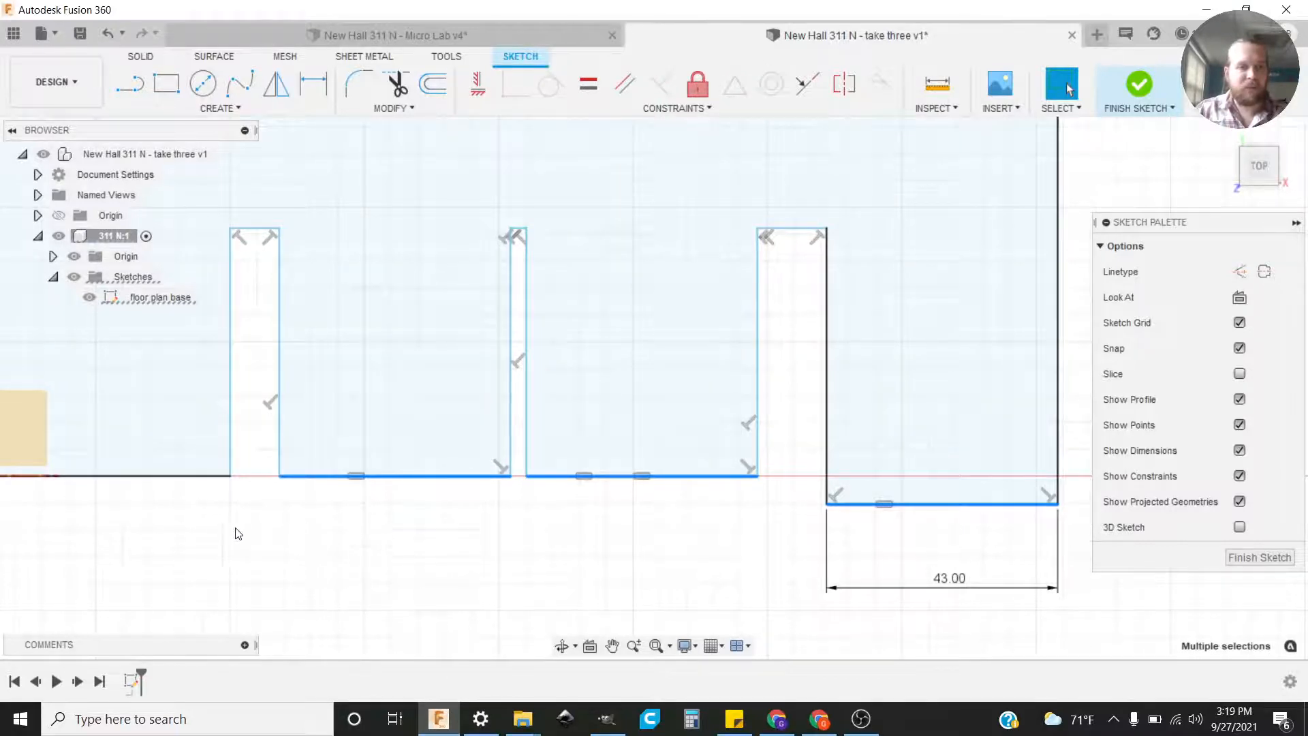
{"action": "left_click", "coordinate": [136, 478], "text": "shift"}
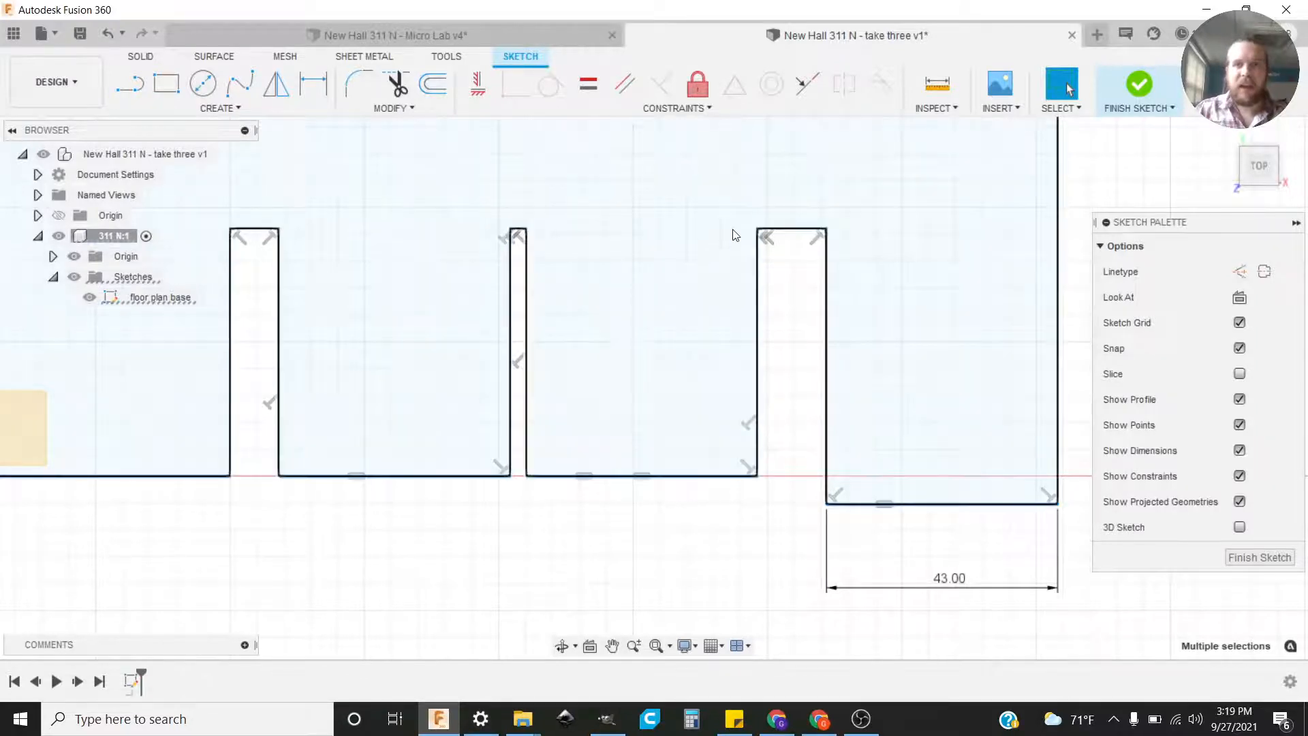
{"action": "left_click", "coordinate": [807, 85]}
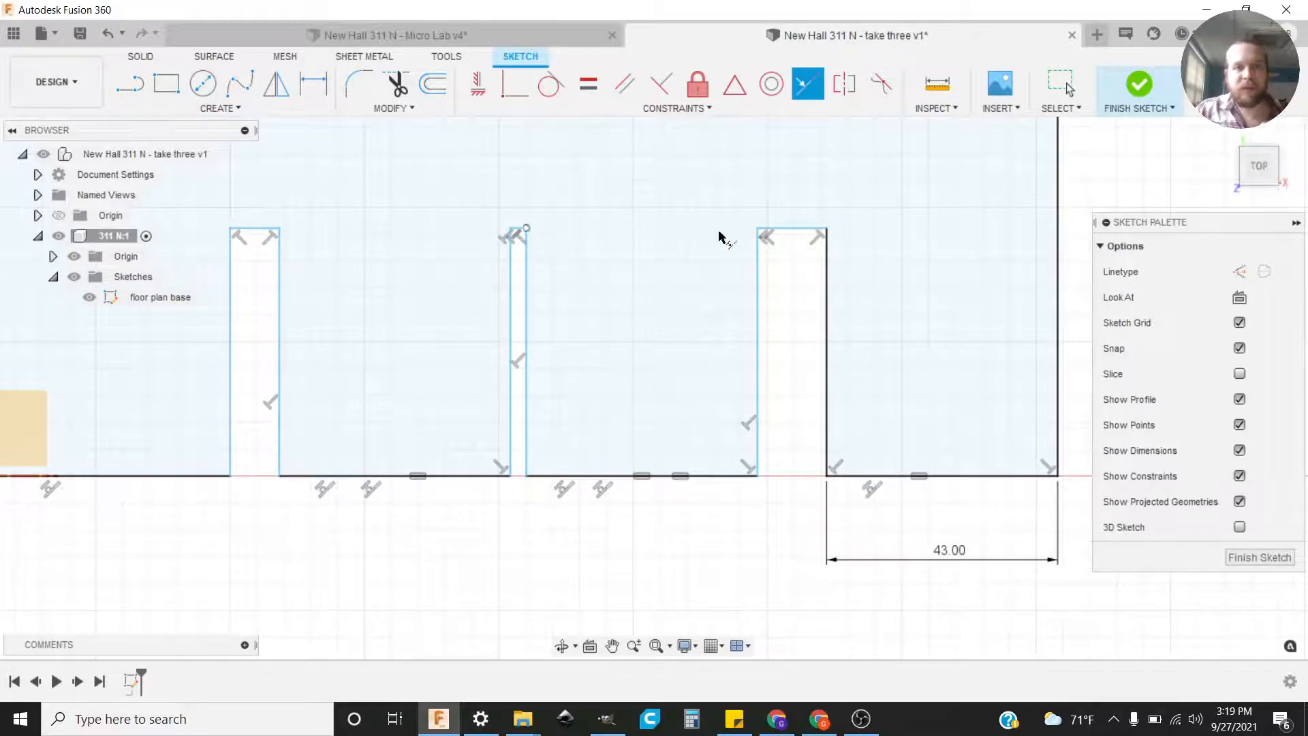
Step: Make the top edges of the third and second notches collinear
{"action": "left_click", "coordinate": [797, 236]}
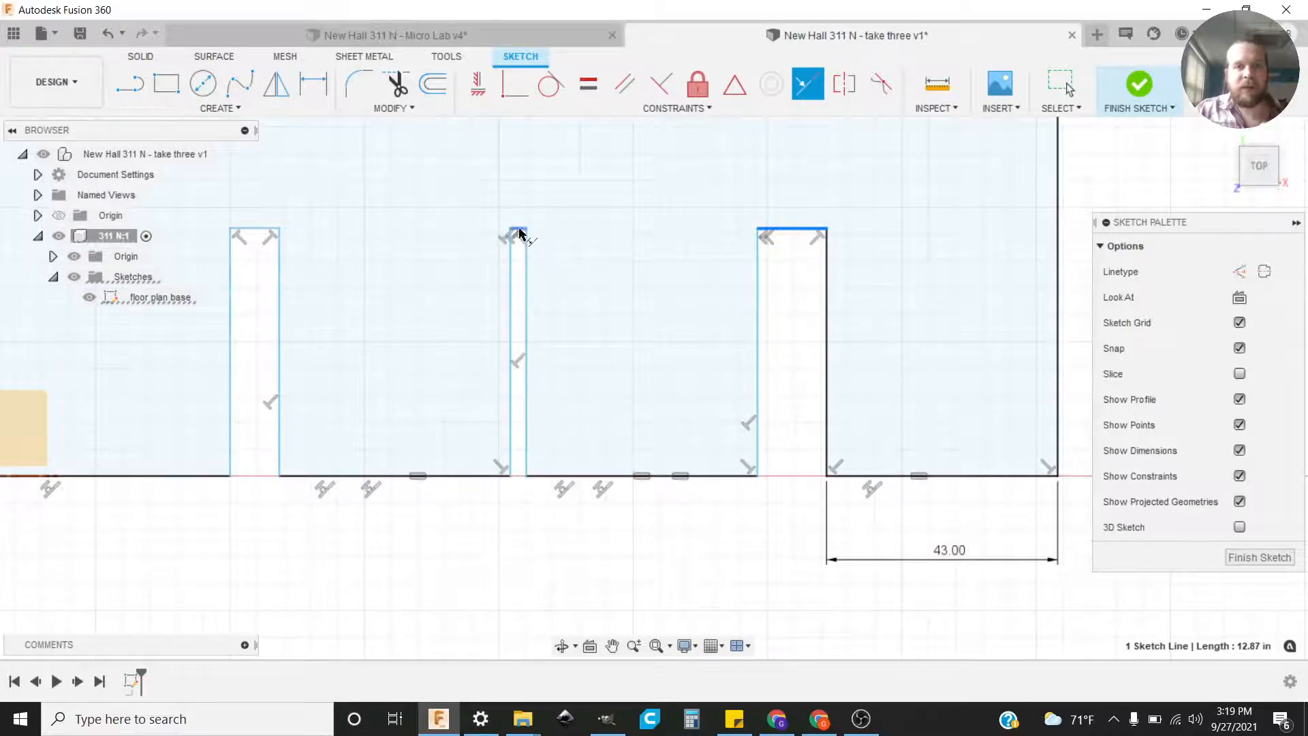
{"action": "left_click", "coordinate": [254, 234]}
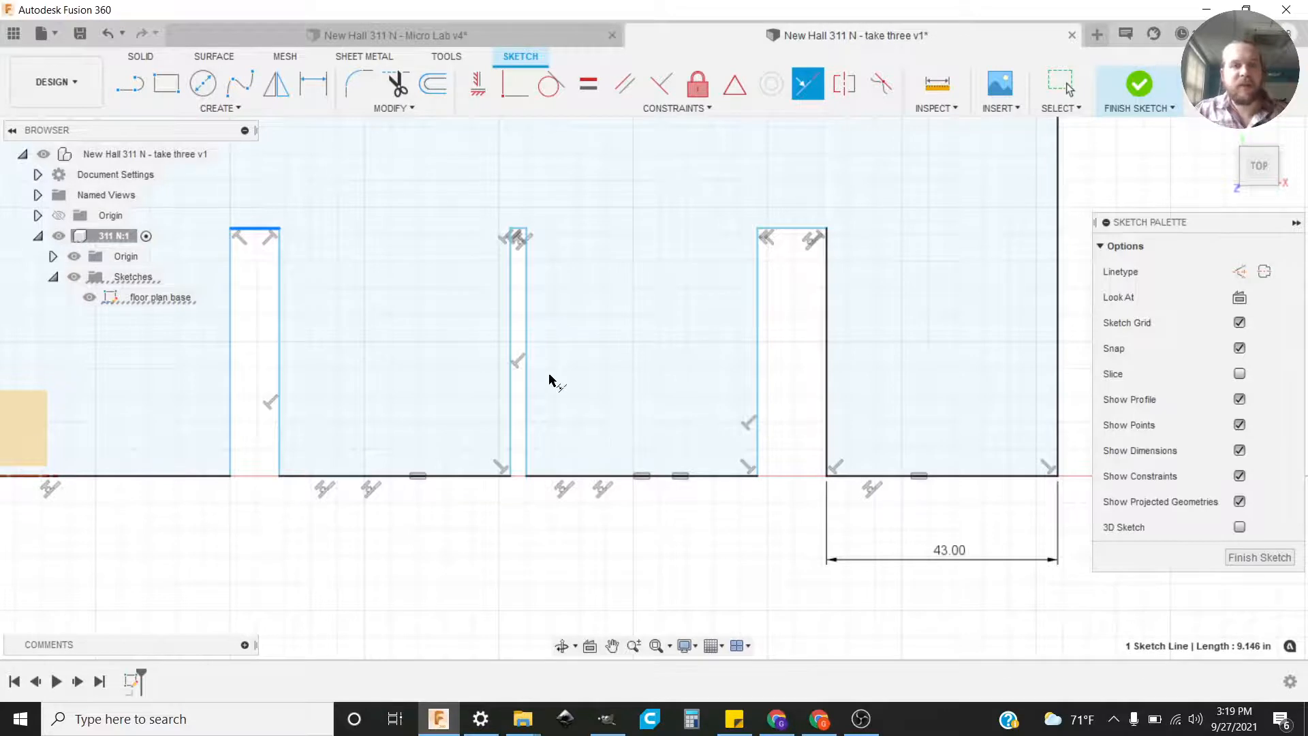
{"action": "key", "text": "Escape"}
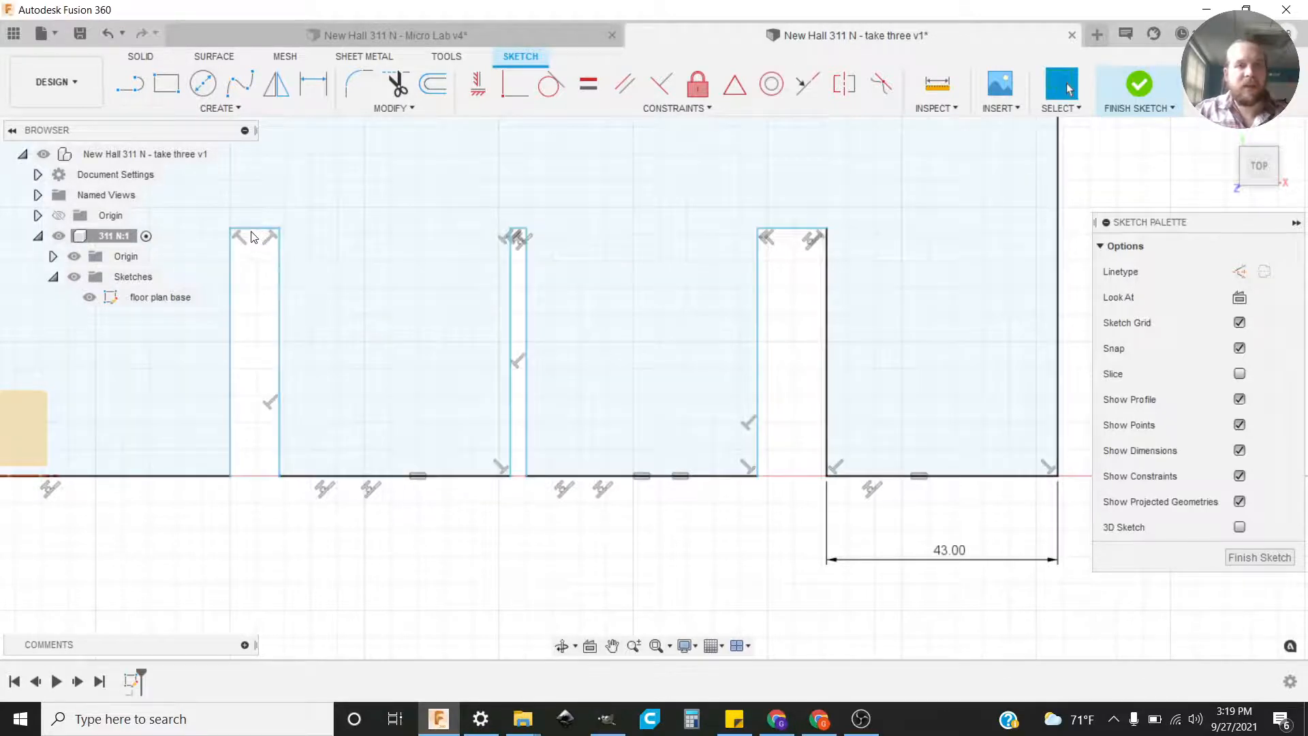
Step: Lower the first notch's top edge and shift the upper corners of the second and third notches to test their shared top line
{"action": "left_click_drag", "start_coordinate": [258, 241], "coordinate": [259, 263]}
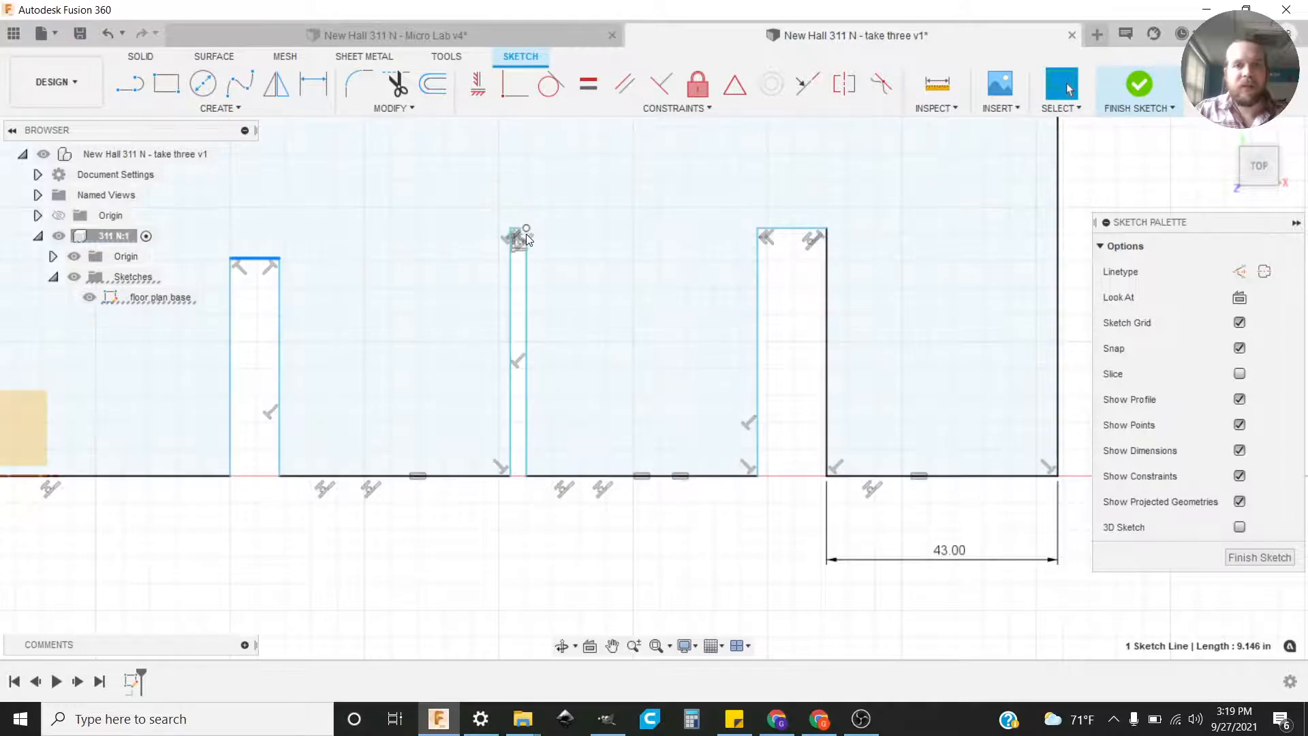
{"action": "left_click_drag", "start_coordinate": [522, 234], "coordinate": [579, 234]}
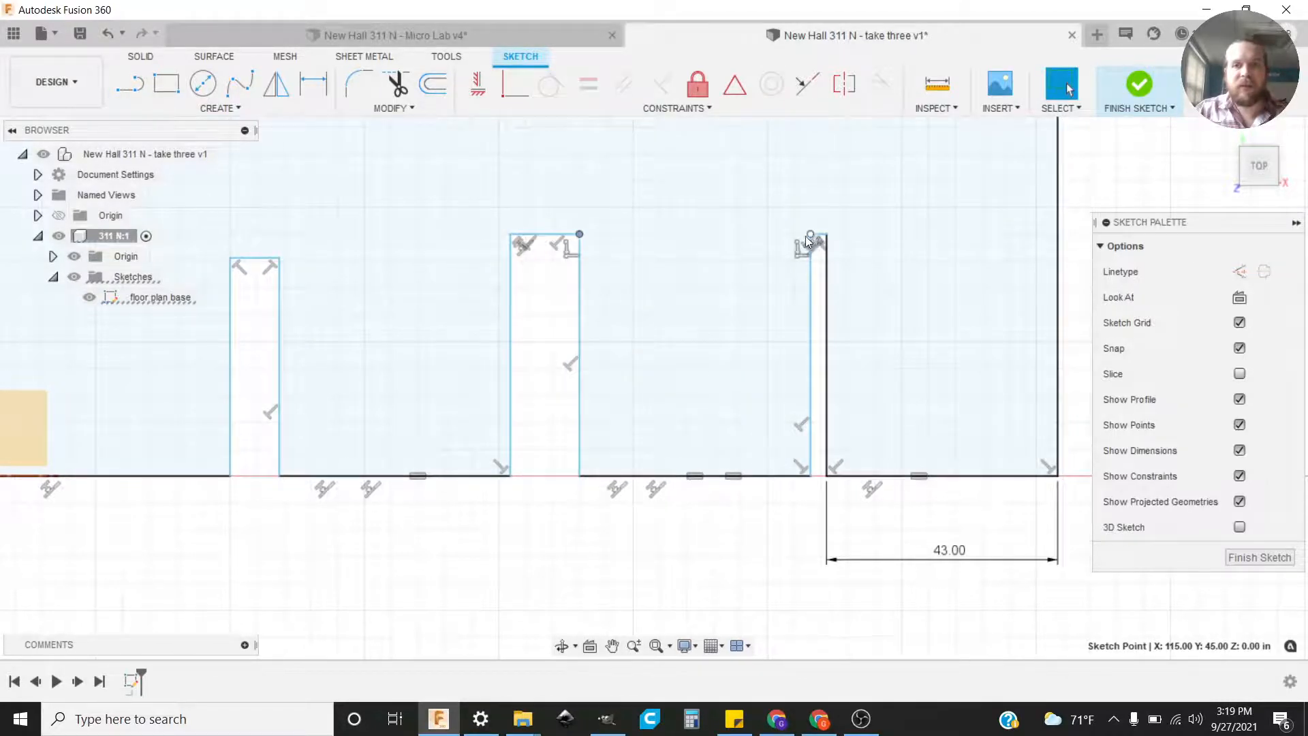
{"action": "left_click_drag", "start_coordinate": [809, 235], "coordinate": [798, 211]}
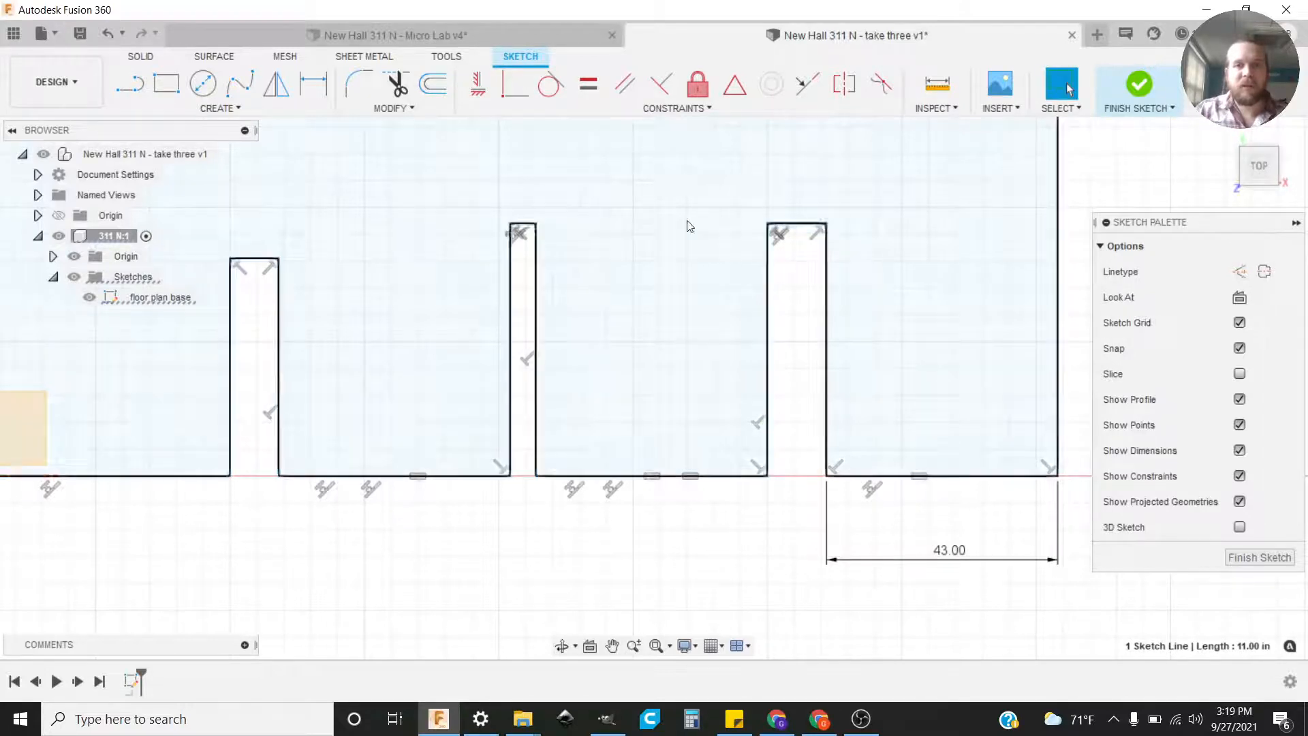
Step: Make the first notch's top edge collinear with the third notch's top edge and dimension the third notch's outer side to 36 in
{"action": "left_click", "coordinate": [252, 259], "text": "shift"}
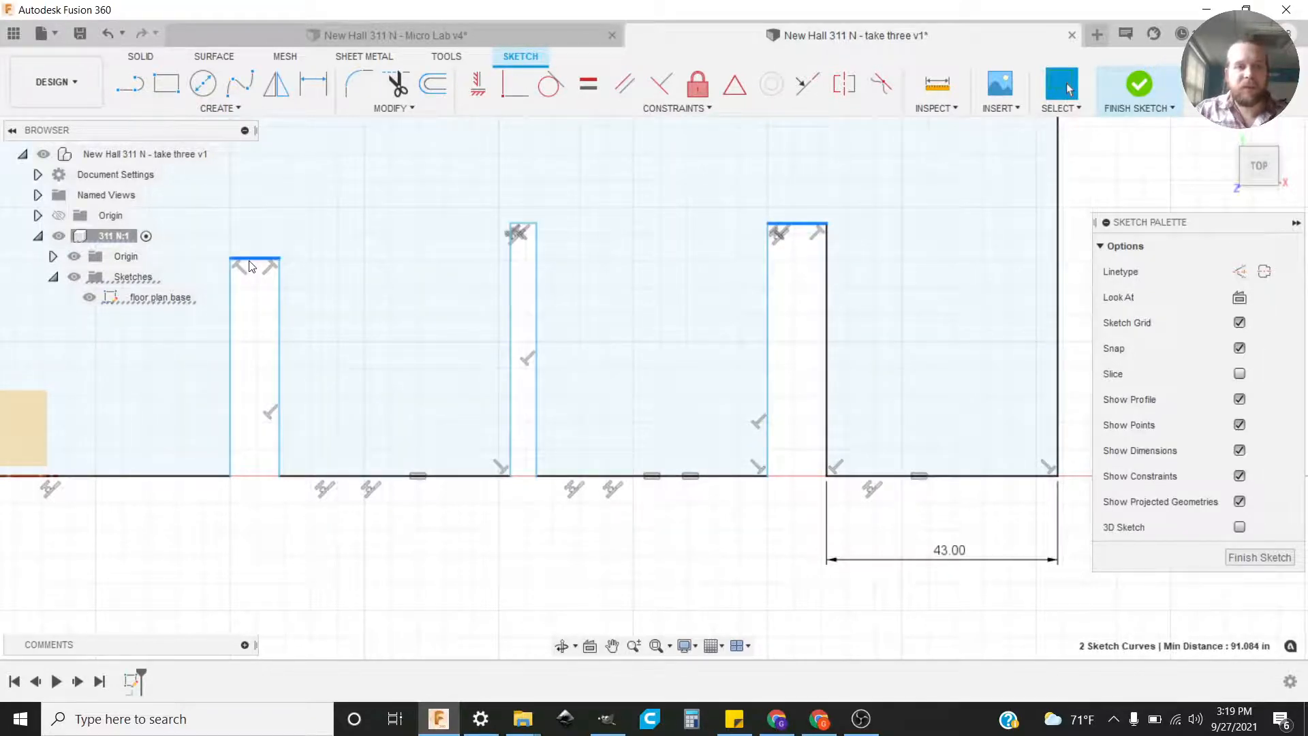
{"action": "left_click", "coordinate": [803, 88]}
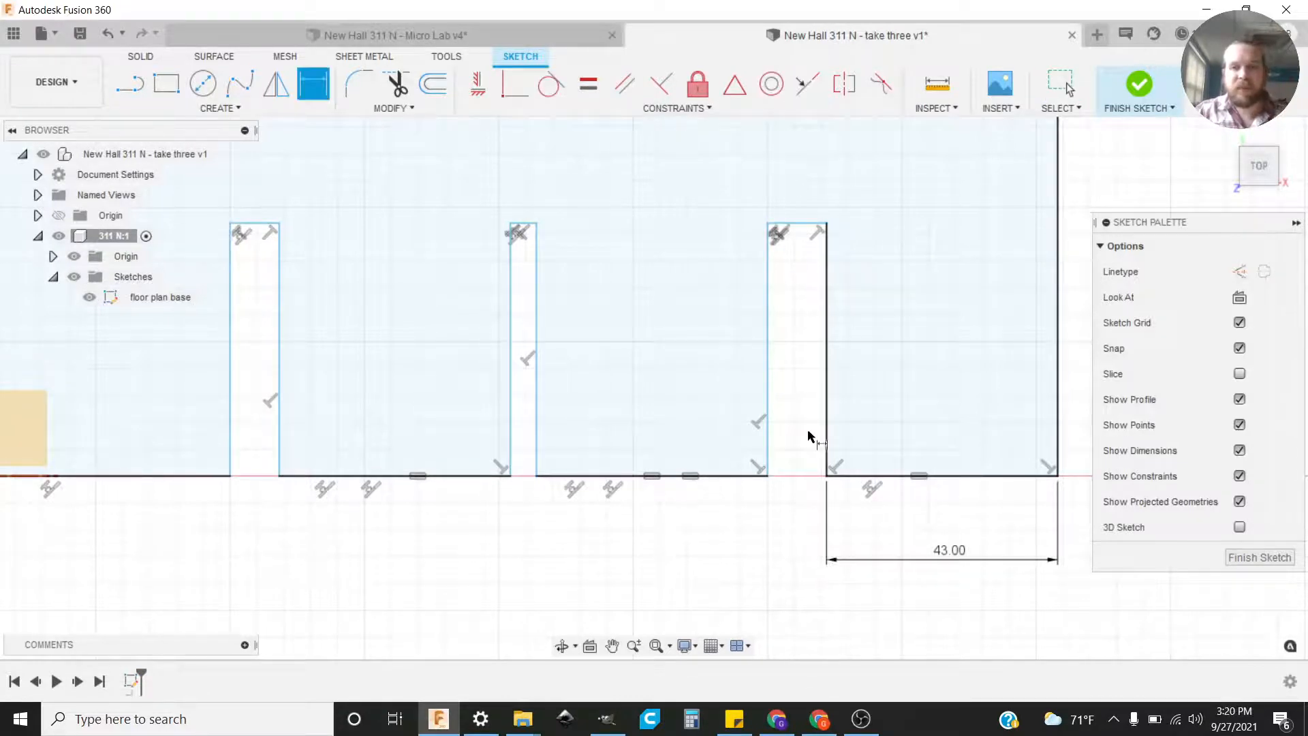
{"action": "key", "text": "d"}
{"action": "left_click", "coordinate": [828, 350]}
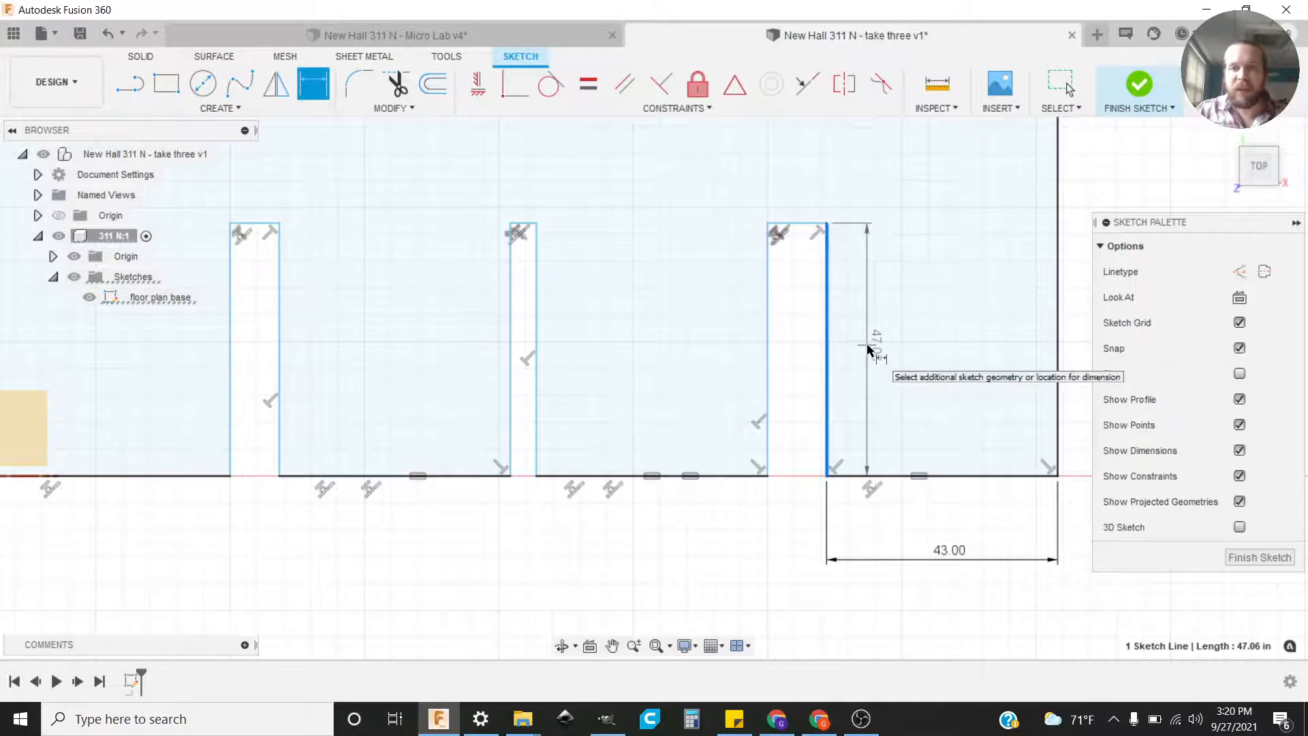
{"action": "left_click", "coordinate": [868, 347]}
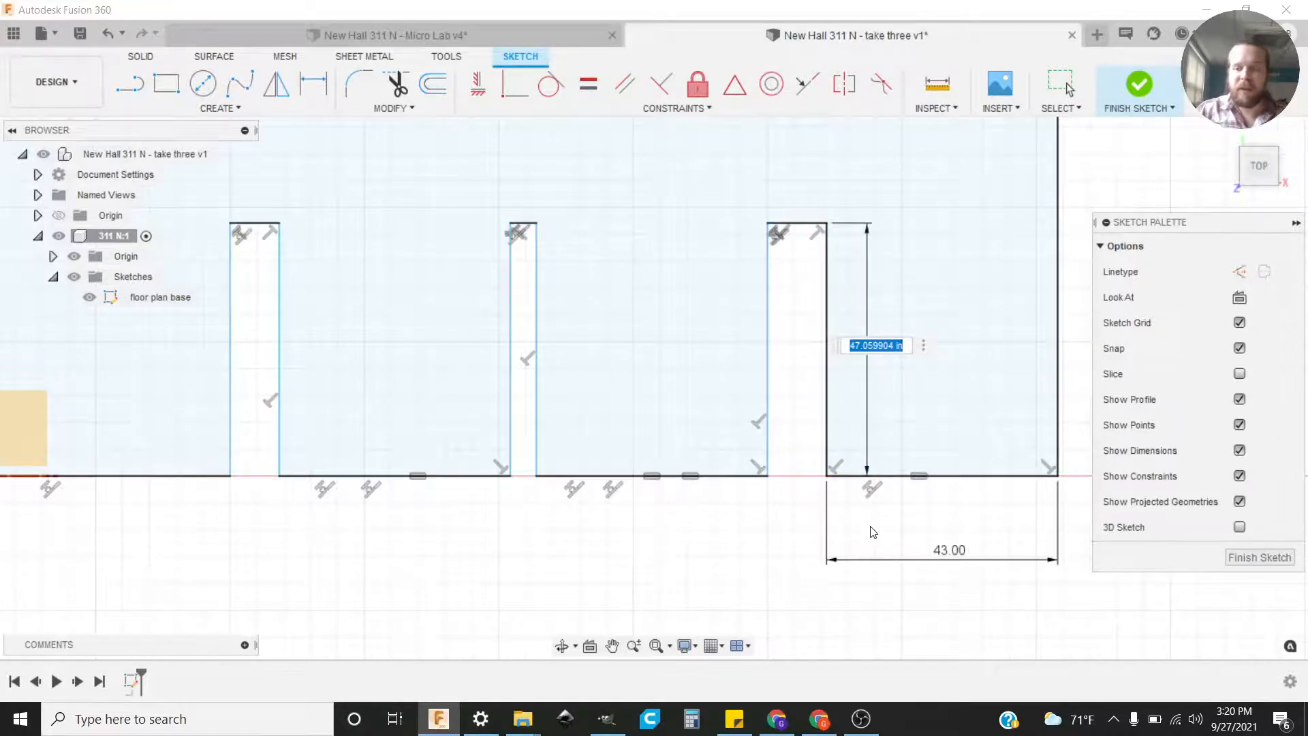
{"action": "type", "text": "36"}
{"action": "key", "text": "Return"}
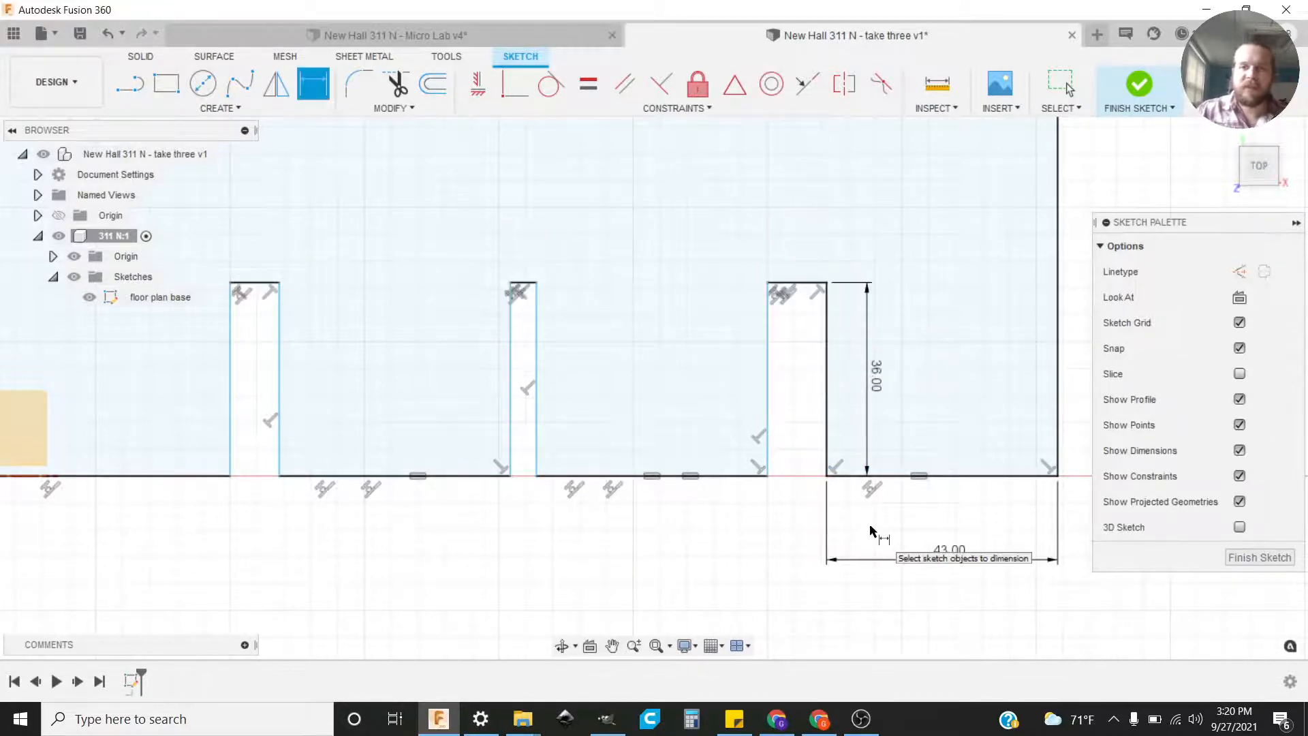
{"action": "key", "text": "Escape"}
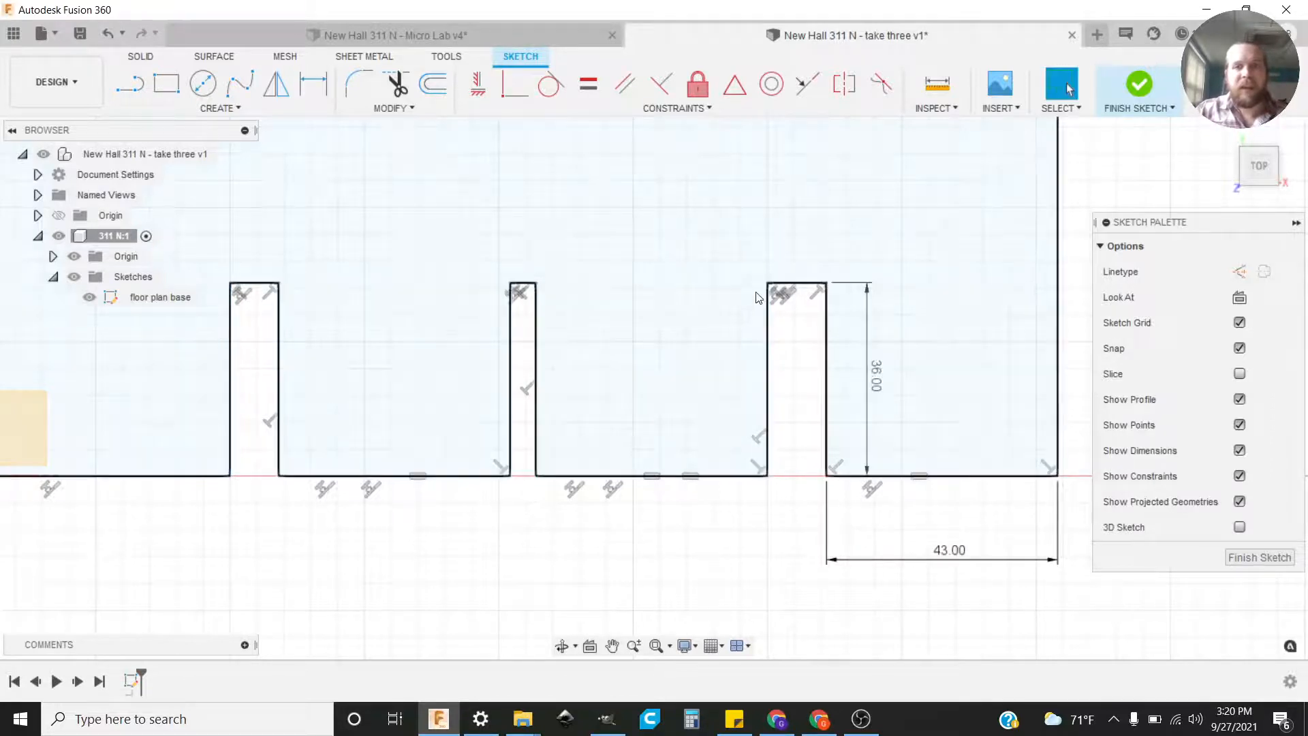
Step: Dimension the third notch's top edge to a width of 5 in
{"action": "key", "text": "d"}
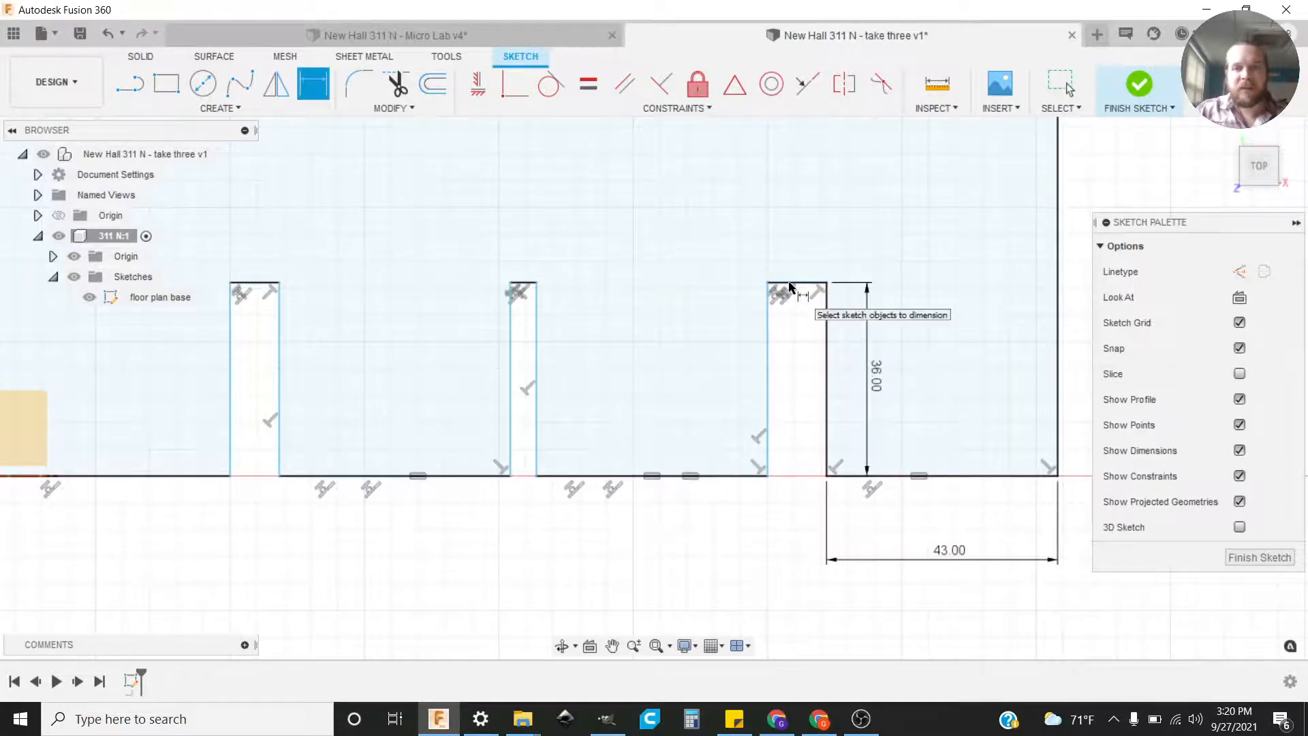
{"action": "left_click", "coordinate": [796, 283]}
{"action": "left_click", "coordinate": [796, 236]}
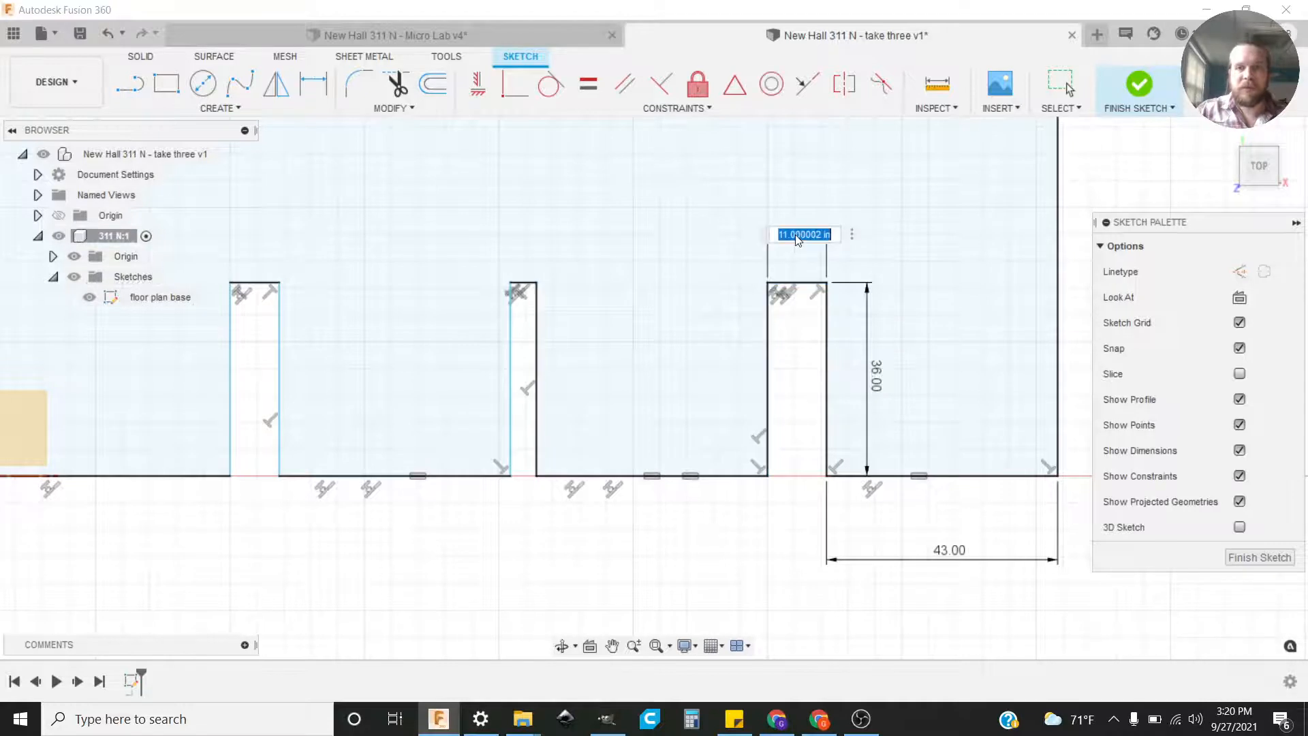
{"action": "type", "text": "5"}
{"action": "key", "text": "Return"}
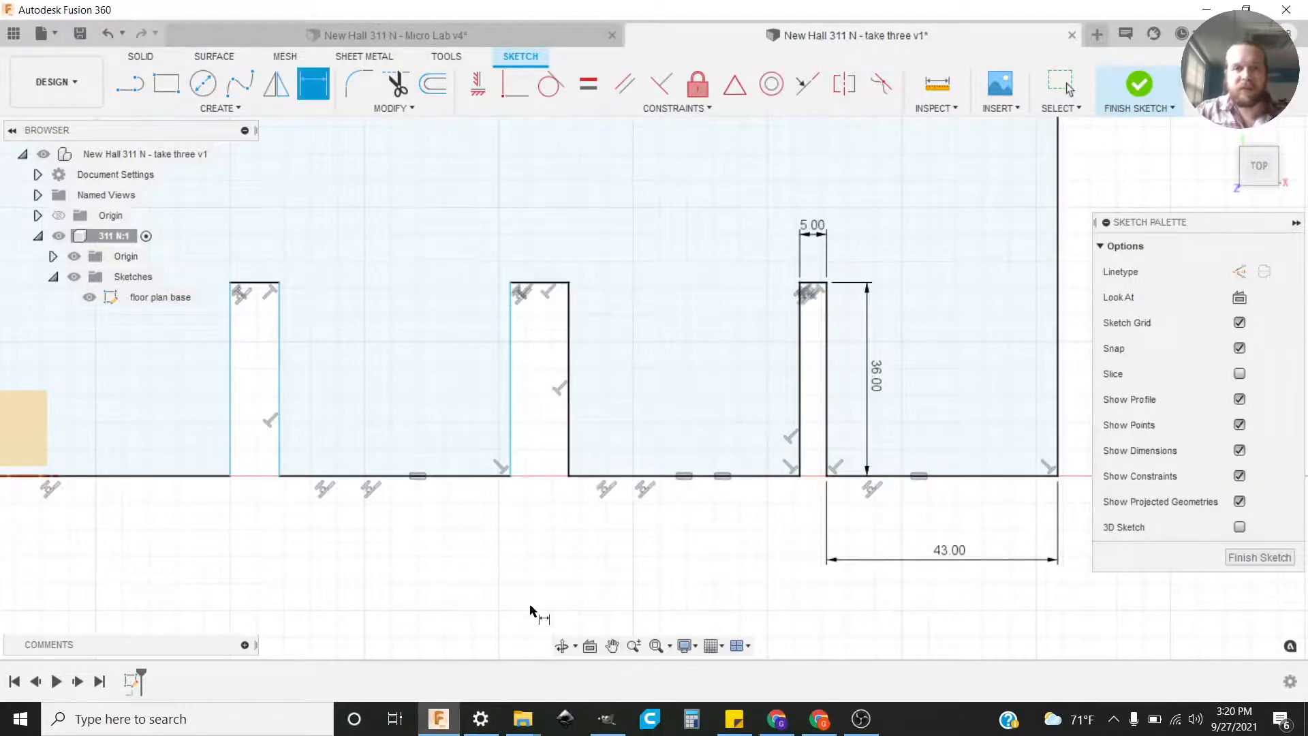
{"action": "key", "text": "Escape"}
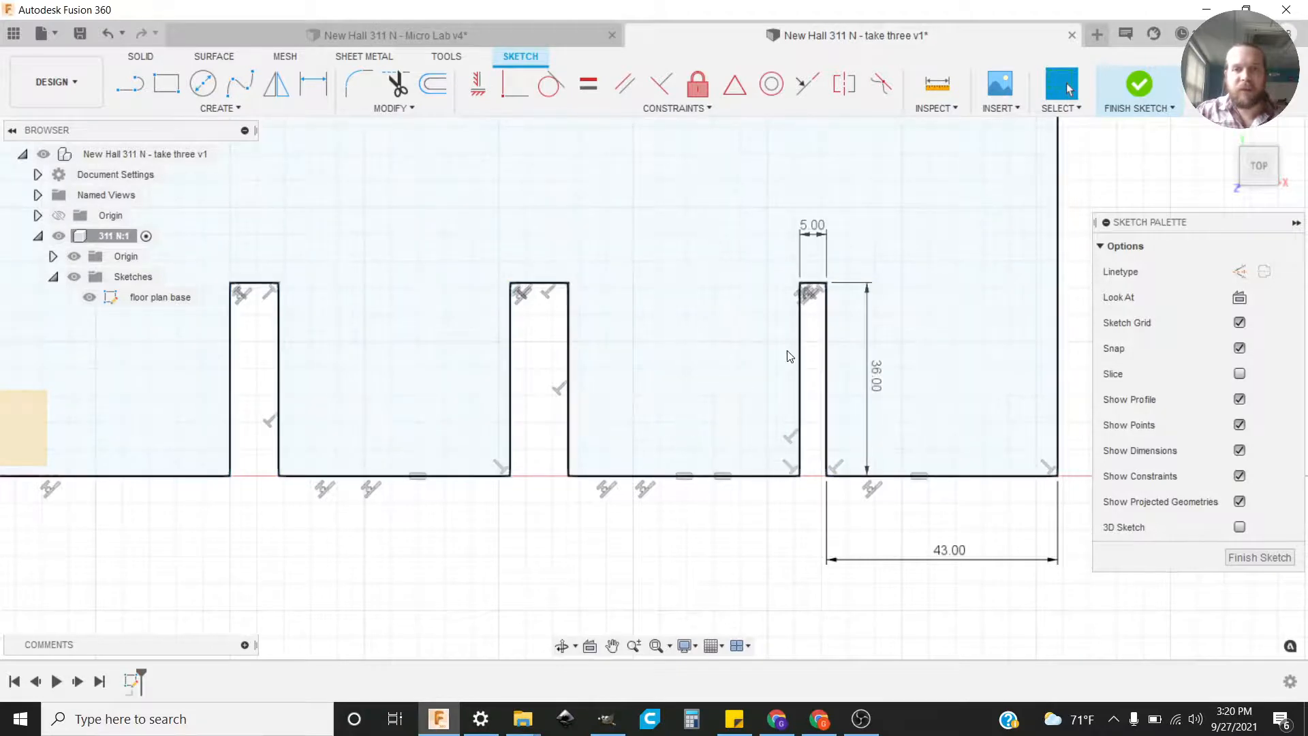
Step: Apply an Equal constraint to the top edges of all three notches
{"action": "left_click", "coordinate": [815, 282]}
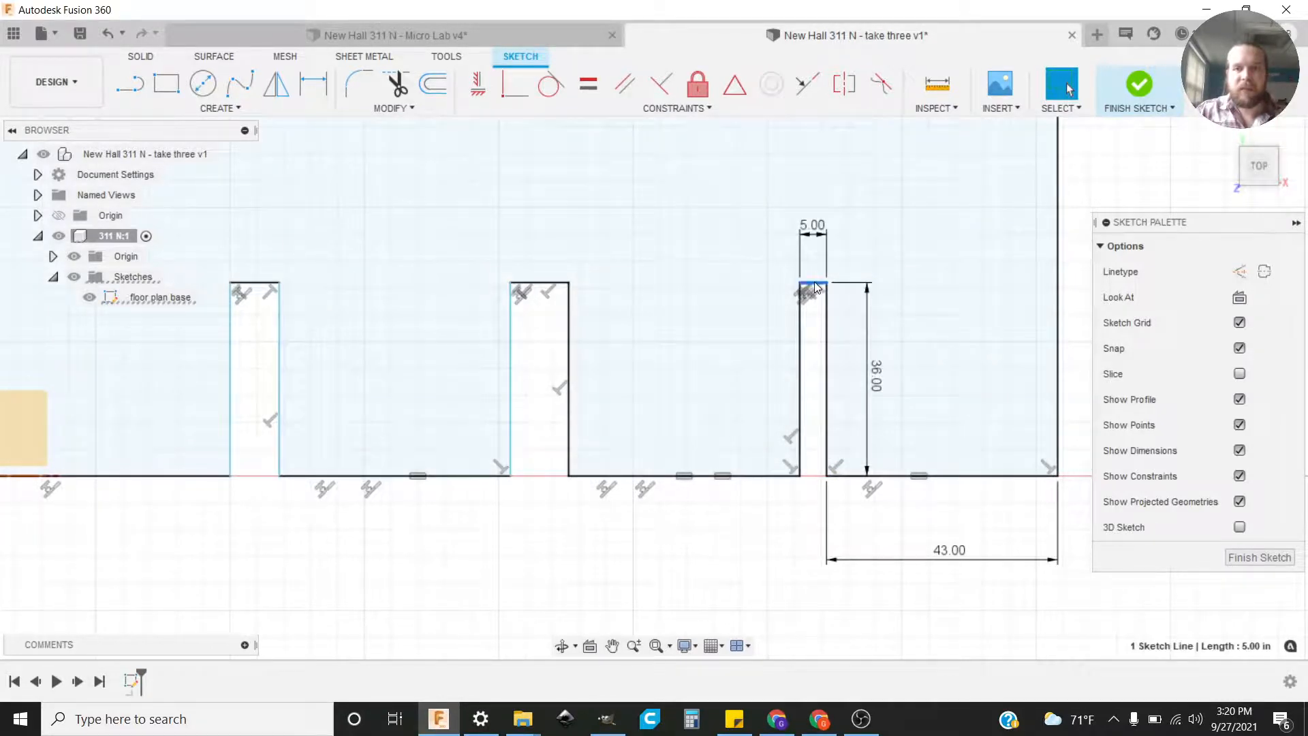
{"action": "left_click", "coordinate": [545, 282], "text": "shift"}
{"action": "left_click", "coordinate": [262, 284], "text": "shift"}
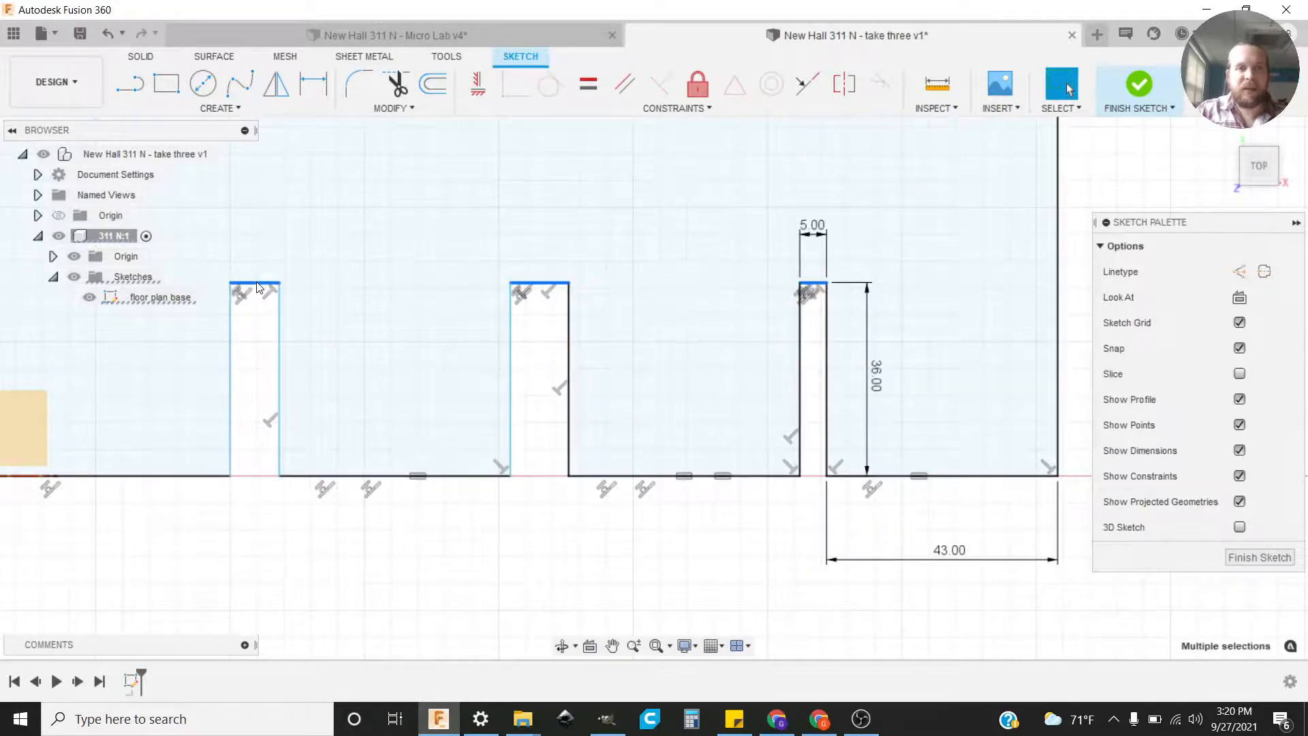
{"action": "left_click", "coordinate": [587, 88]}
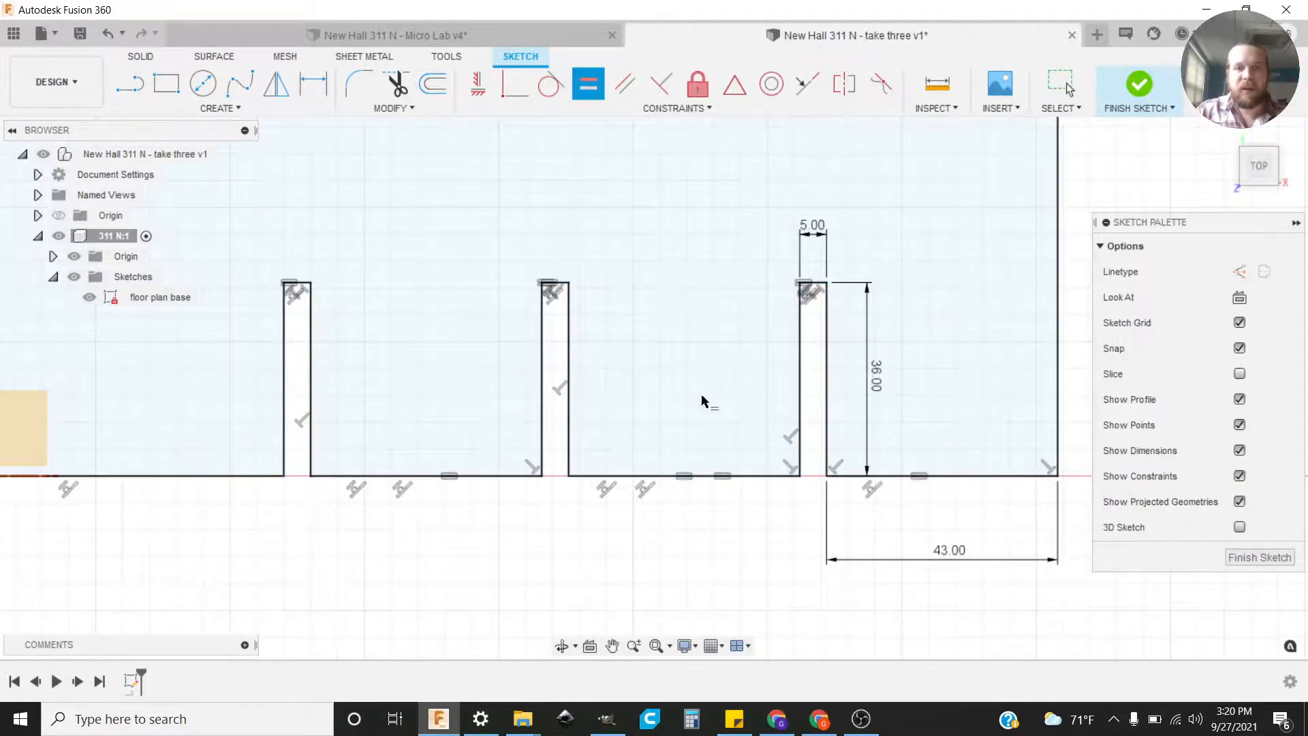
{"action": "scroll", "coordinate": [502, 450], "scroll_direction": "down", "scroll_amount": 3}
{"action": "scroll", "coordinate": [543, 353], "scroll_direction": "down", "scroll_amount": 2}
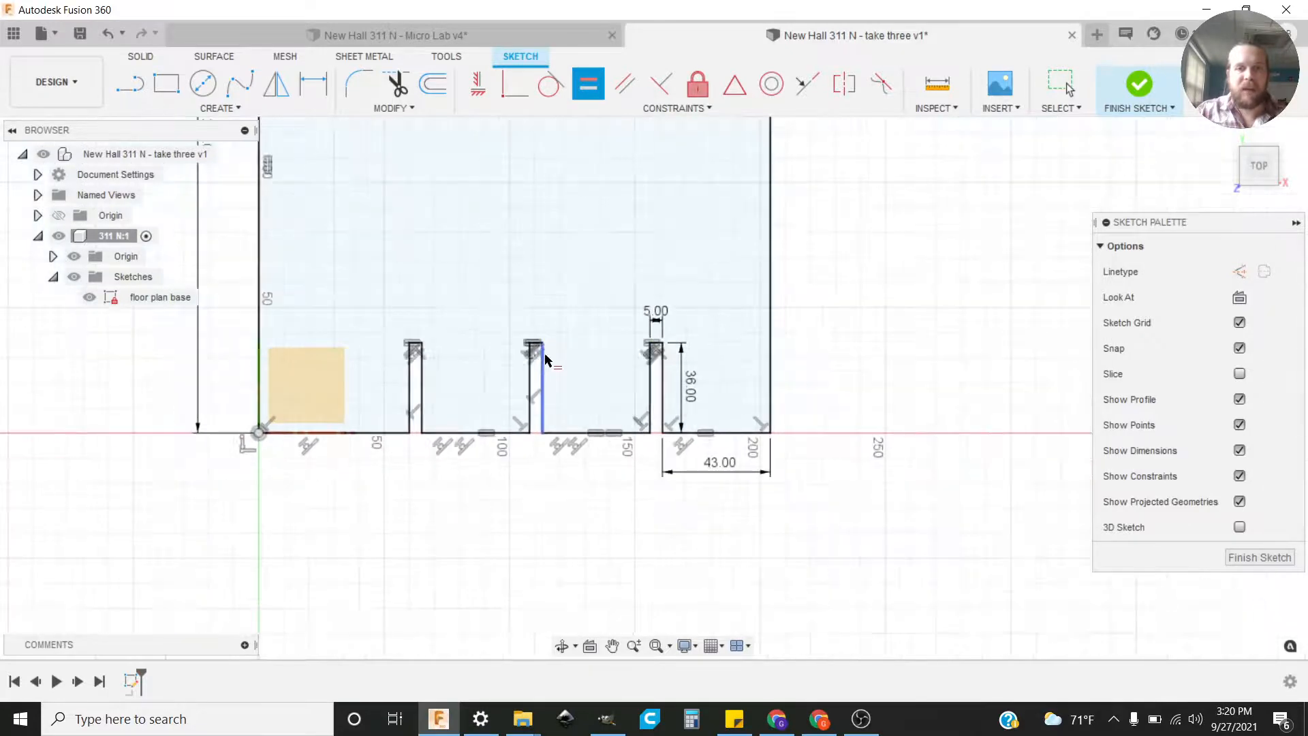
{"action": "mouse_move", "coordinate": [543, 354]}
{"action": "middle_mouse_down"}
{"action": "mouse_move", "coordinate": [630, 421]}
{"action": "mouse_move", "coordinate": [648, 494]}
{"action": "mouse_move", "coordinate": [629, 496]}
{"action": "middle_mouse_up"}
{"action": "scroll", "coordinate": [629, 451], "scroll_direction": "down", "scroll_amount": 3}
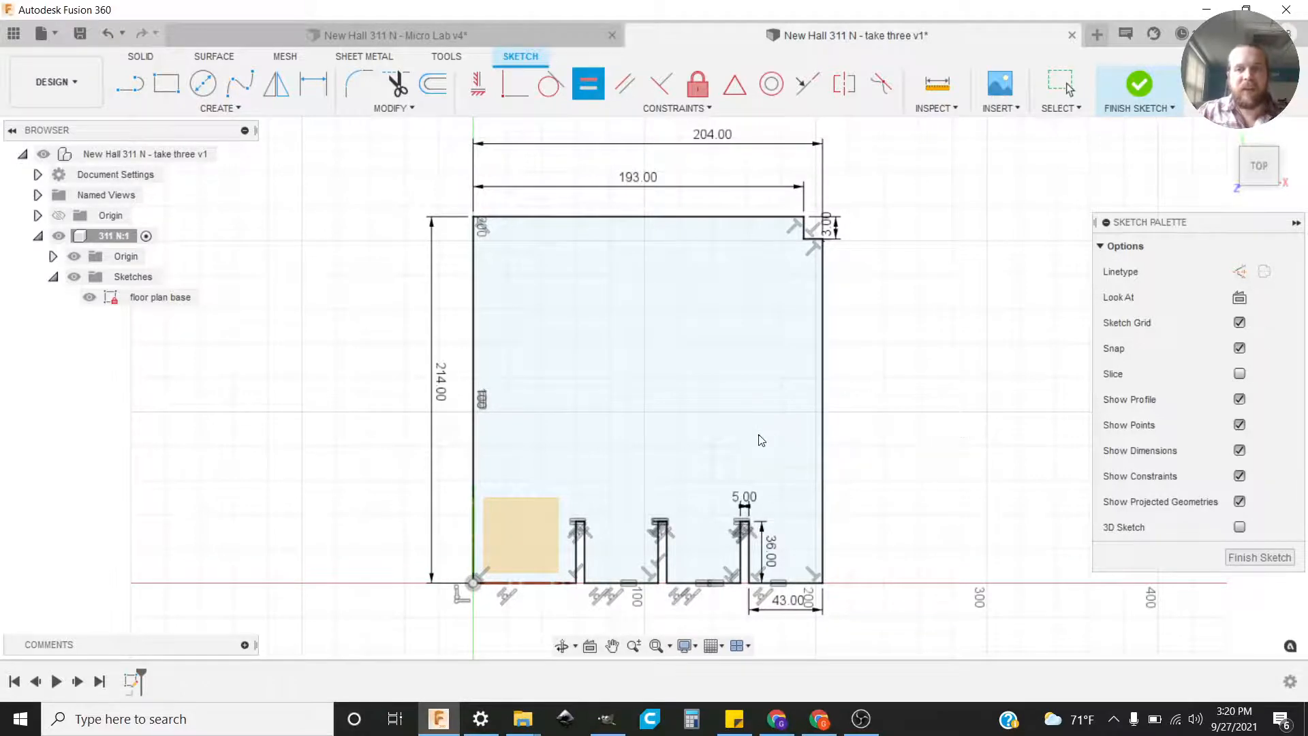
{"action": "key", "text": "Escape"}
Step: Draw a 5 in line from the origin corner along the bottom wall toward the first notch
{"action": "middle_click_drag", "start_coordinate": [629, 496], "coordinate": [637, 448]}
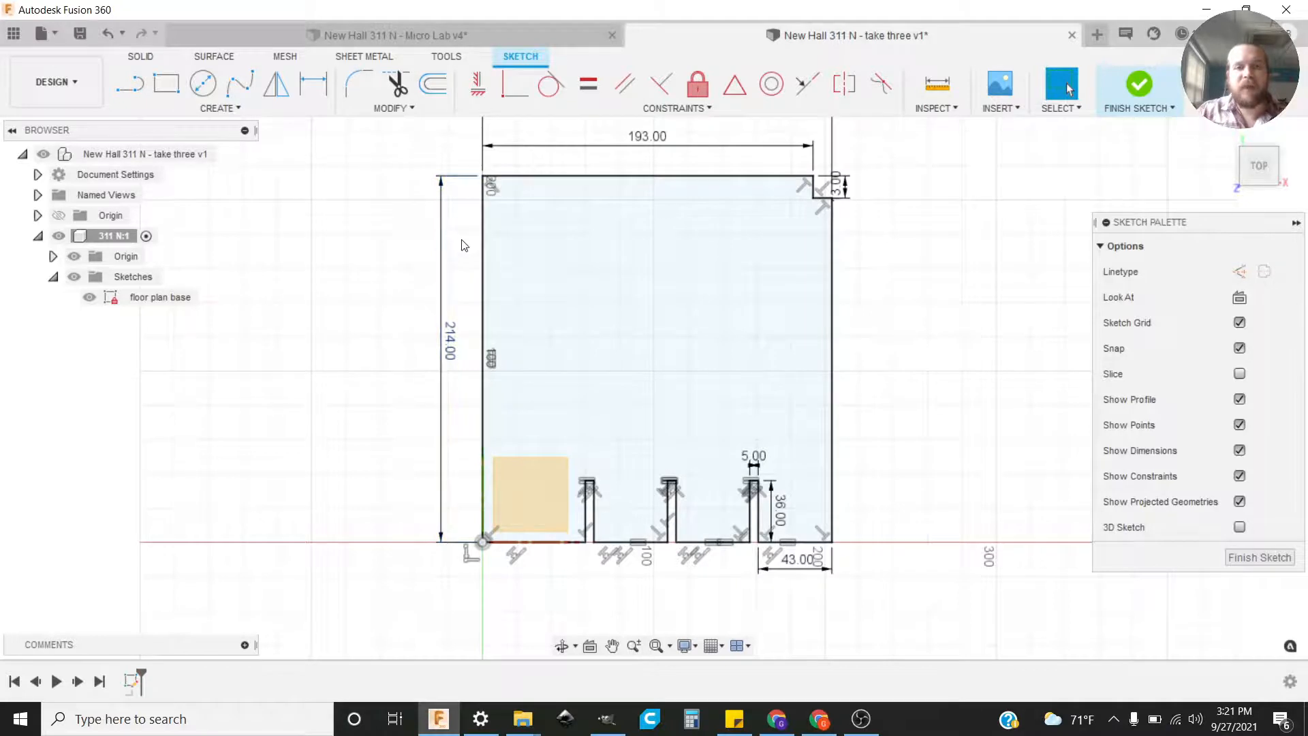
{"action": "scroll", "coordinate": [449, 591], "scroll_direction": "up", "scroll_amount": 5}
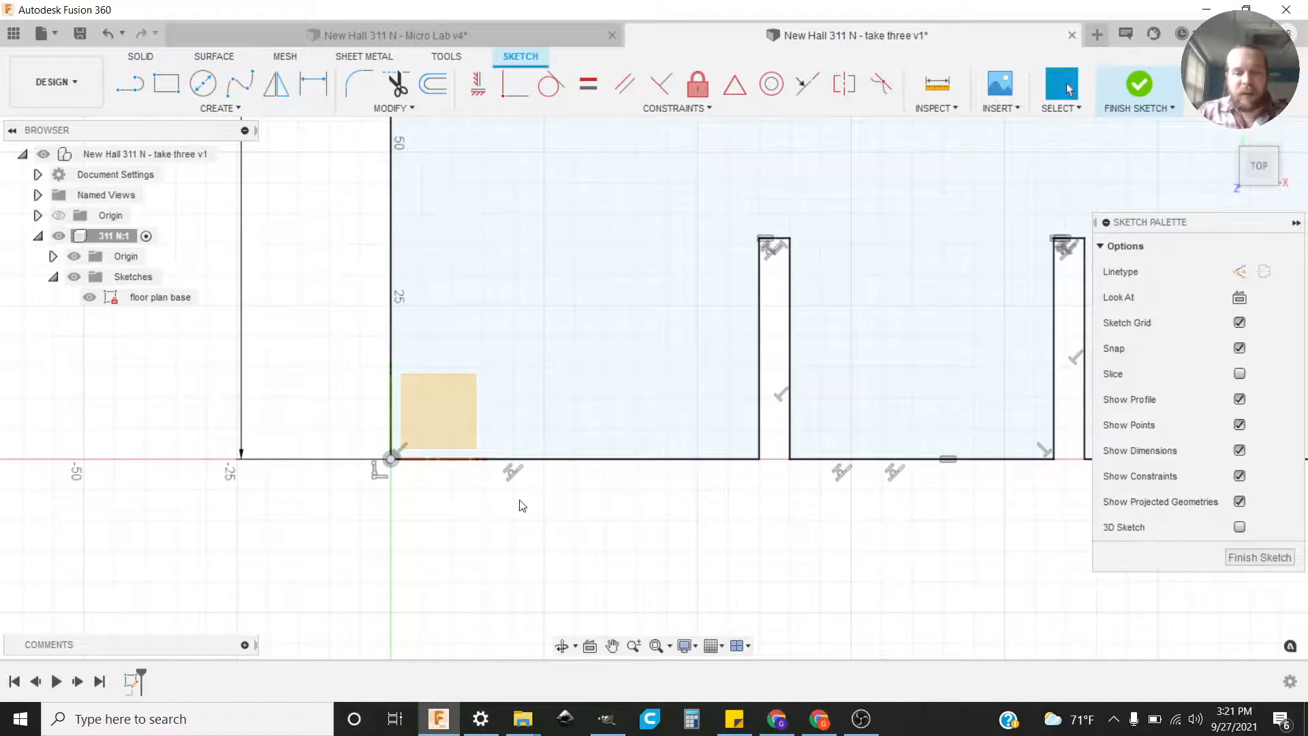
{"action": "key", "text": "l"}
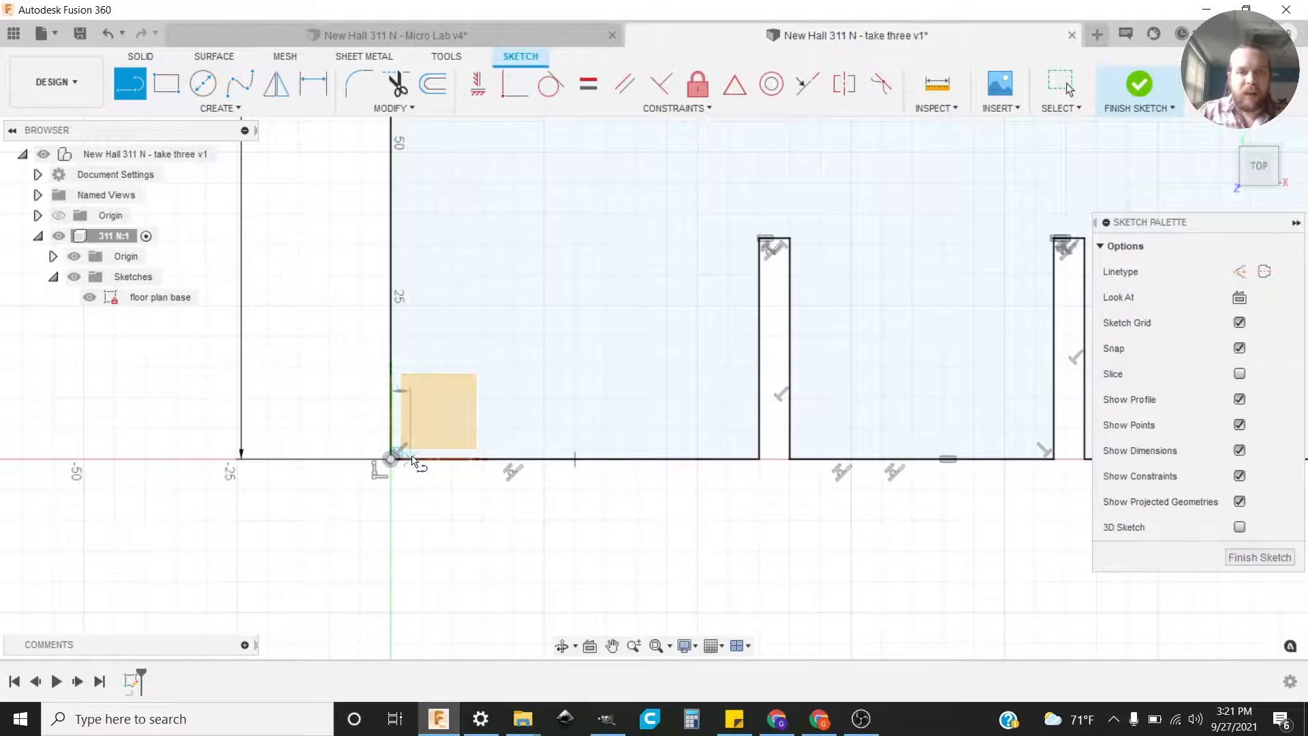
{"action": "left_click", "coordinate": [391, 457]}
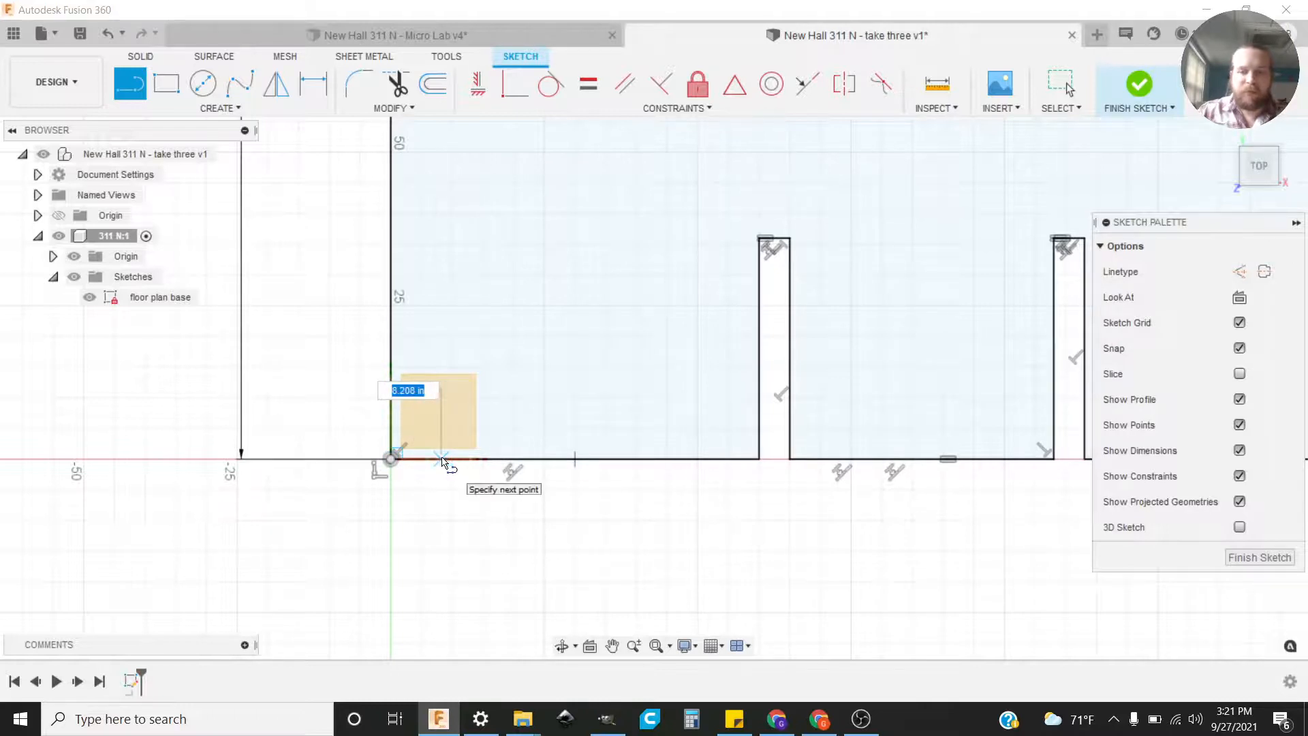
{"action": "type", "text": "5"}
{"action": "key", "text": "Return"}
{"action": "key", "text": "Escape"}
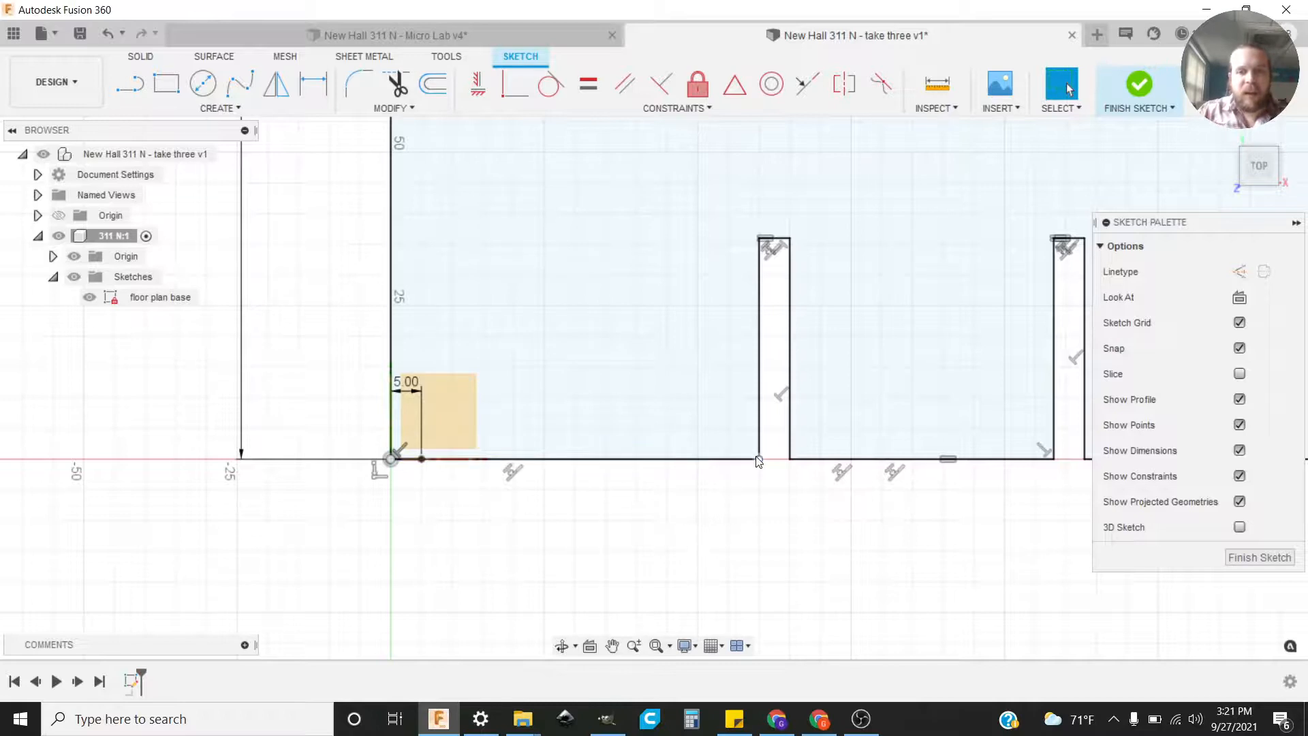
Step: Continue with a 36 in line along the bottom wall and place the 5 in and 36 in dimensions below the wall
{"action": "key", "text": "l"}
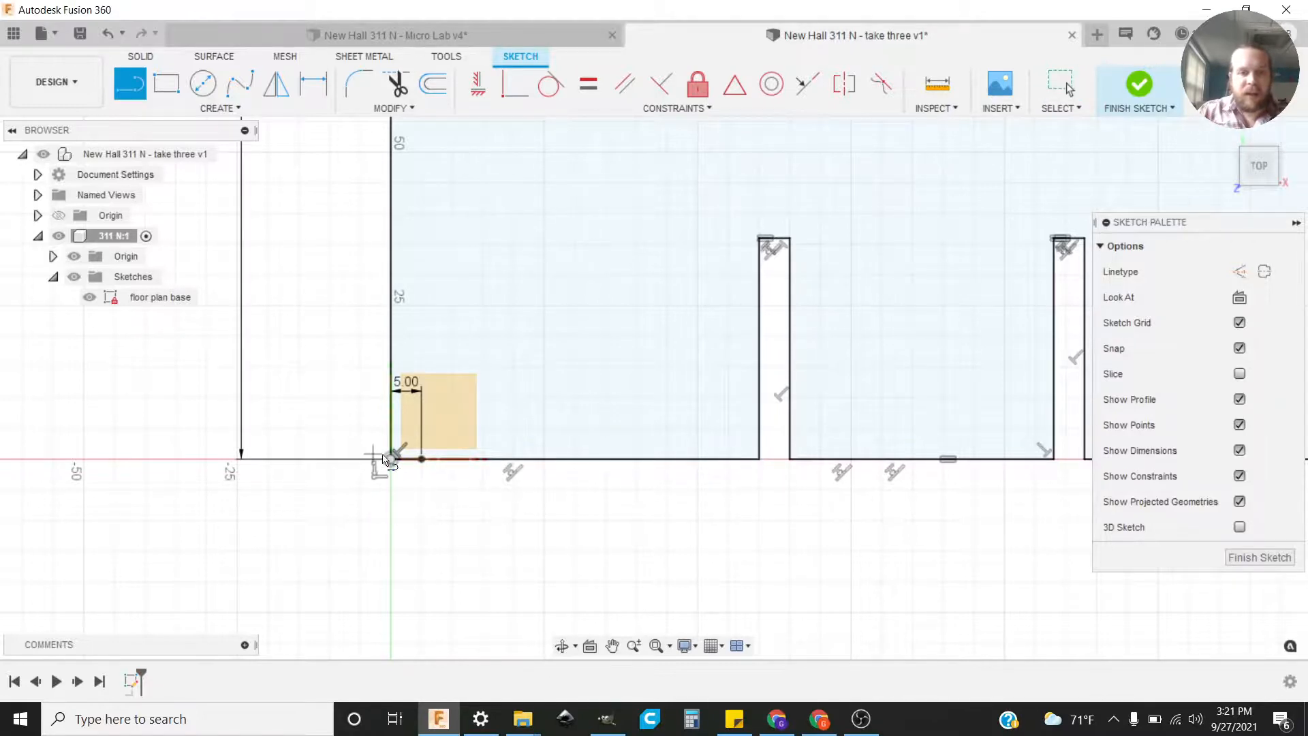
{"action": "left_click", "coordinate": [421, 458]}
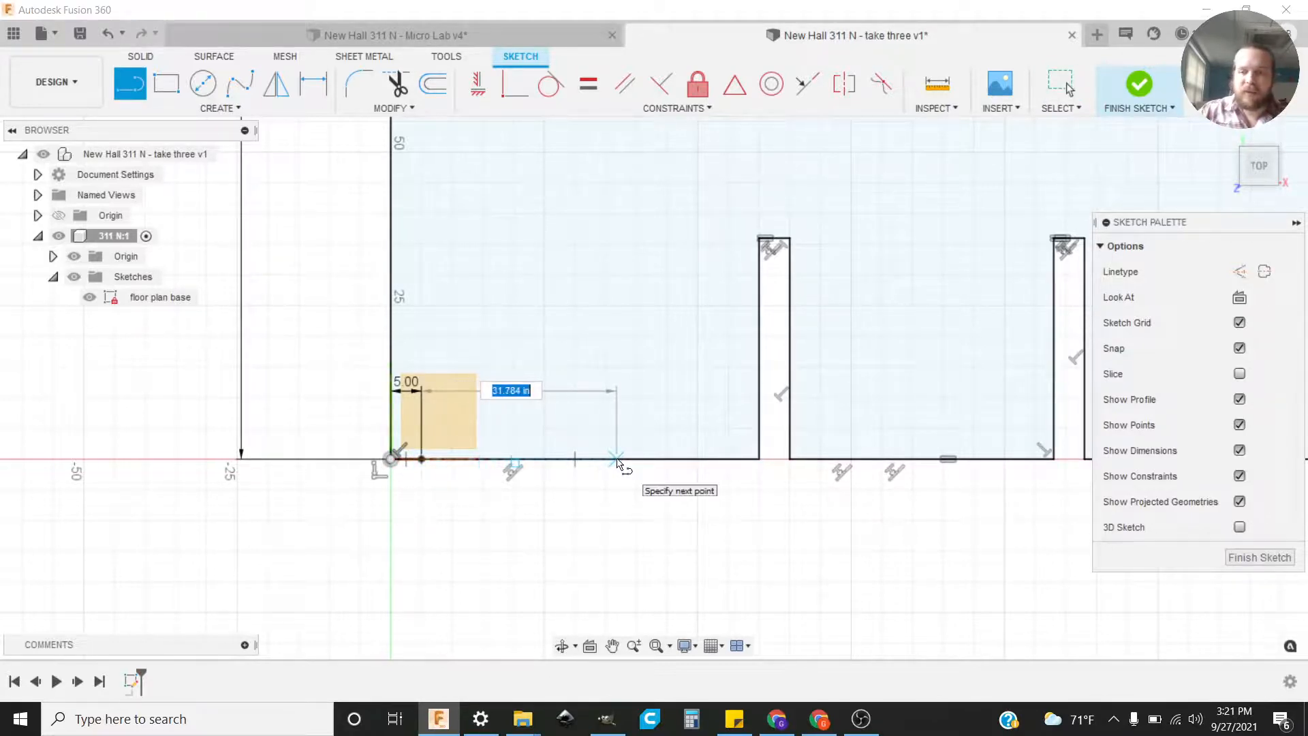
{"action": "key", "text": "Return"}
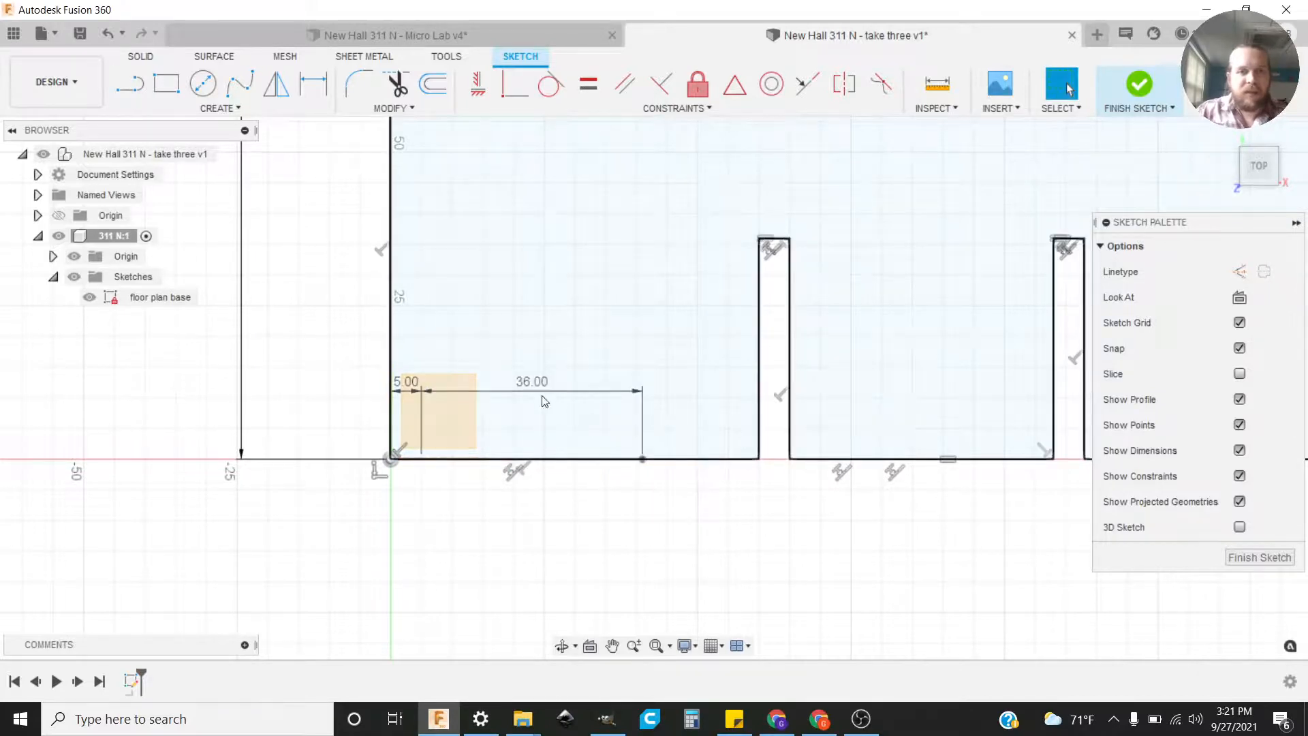
{"action": "left_click_drag", "start_coordinate": [523, 387], "coordinate": [523, 520]}
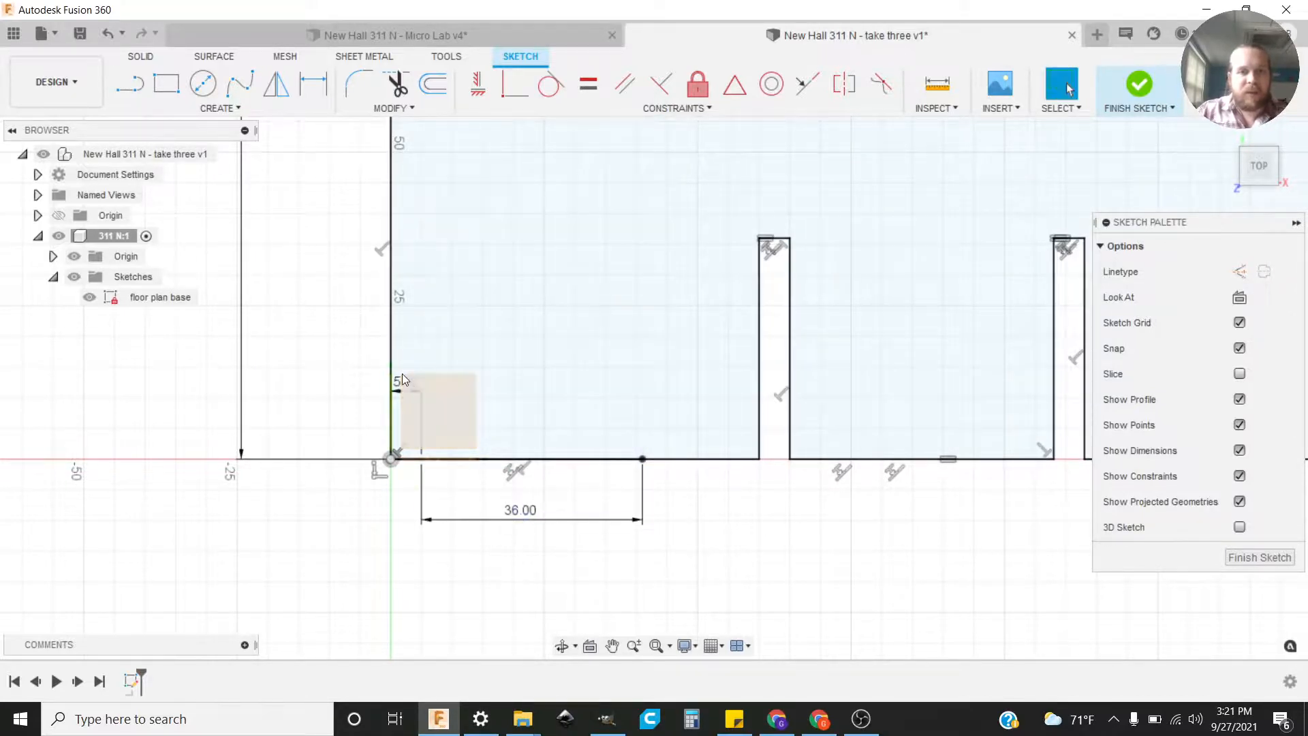
{"action": "left_click_drag", "start_coordinate": [406, 383], "coordinate": [407, 525]}
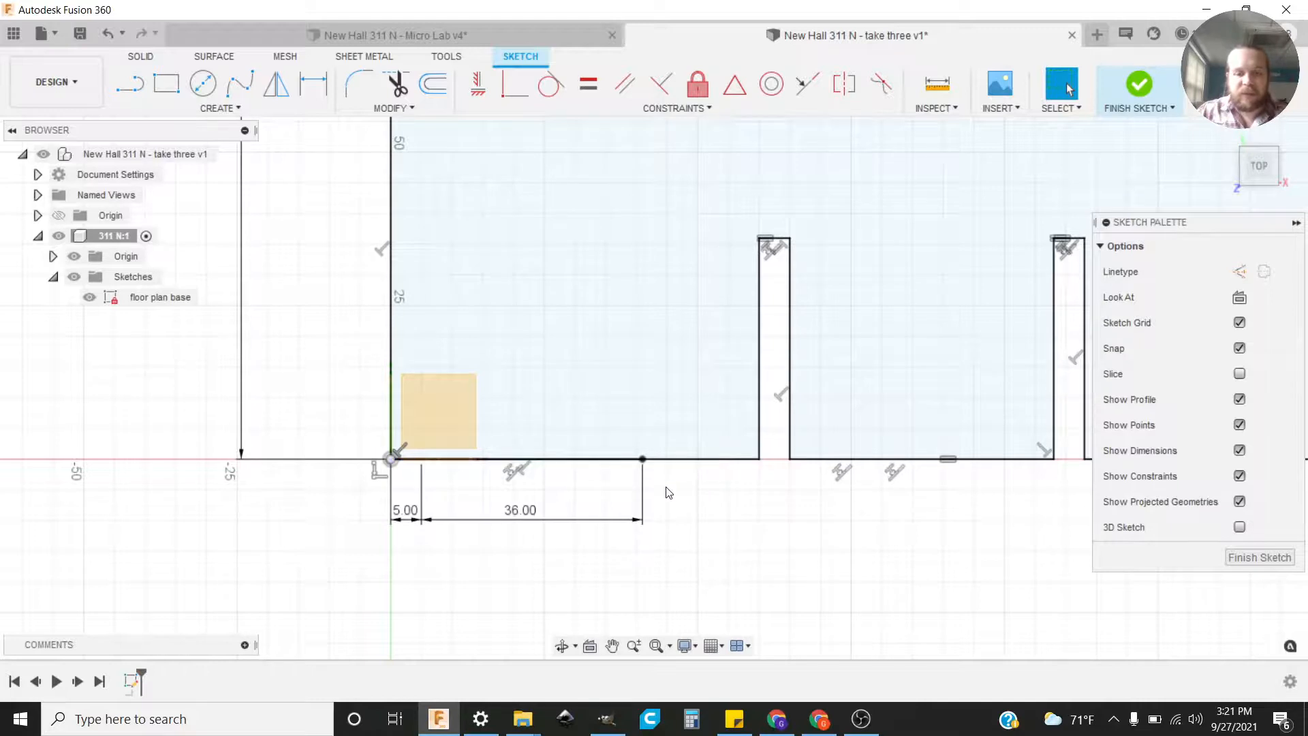
Step: Add a driven dimension from the end of the 36 in line to the first notch's lower corner
{"action": "key", "text": "d"}
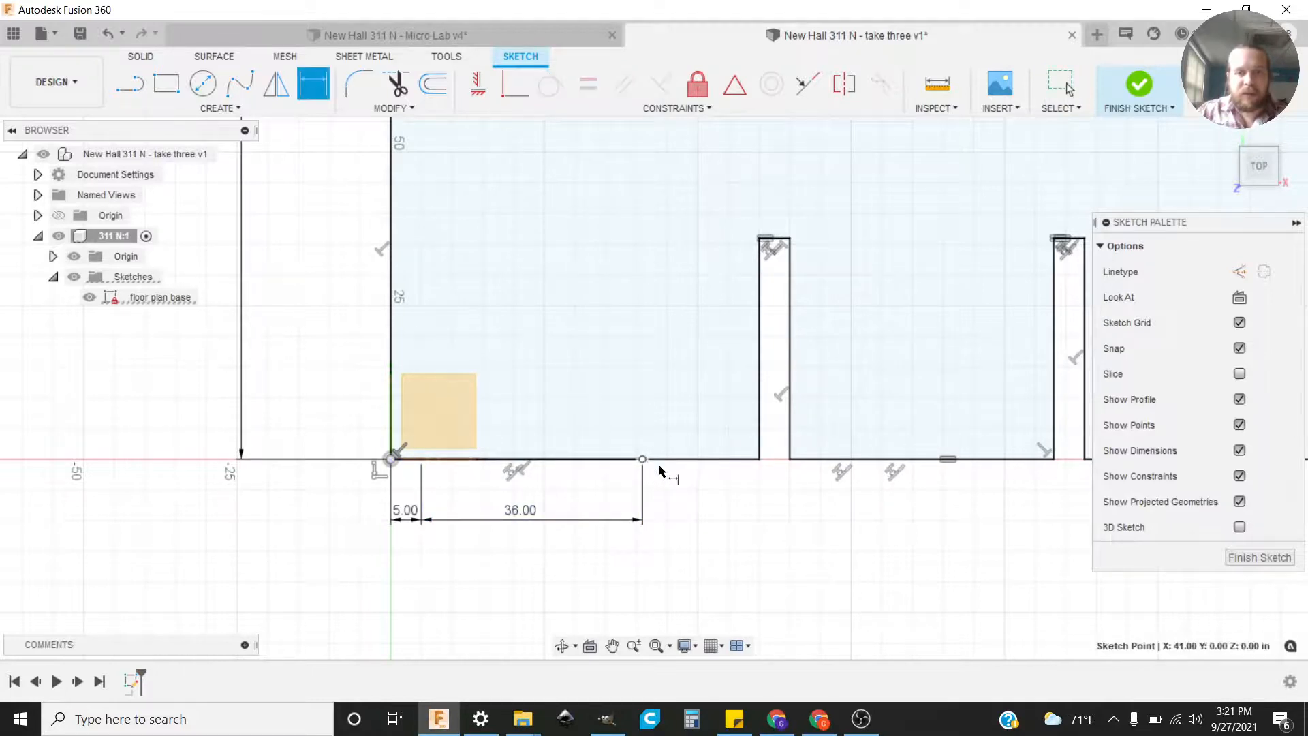
{"action": "left_click", "coordinate": [760, 460]}
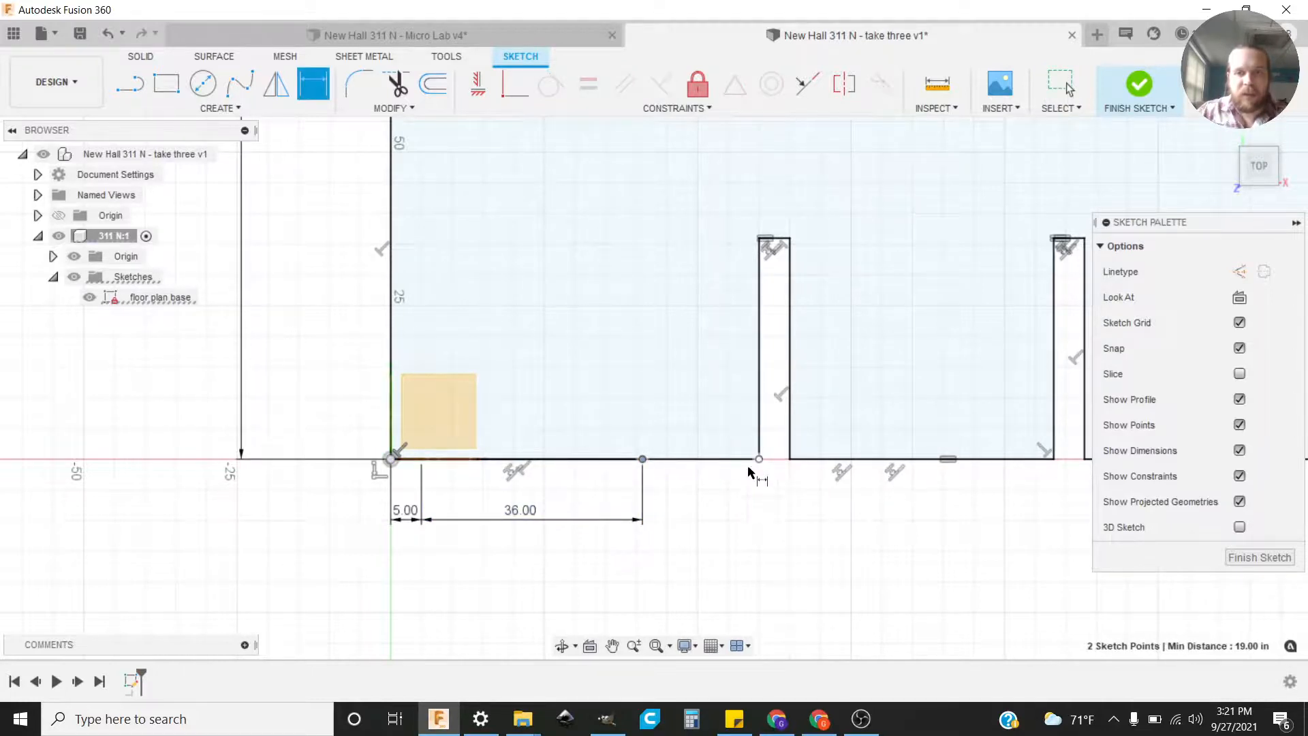
{"action": "left_click", "coordinate": [695, 520]}
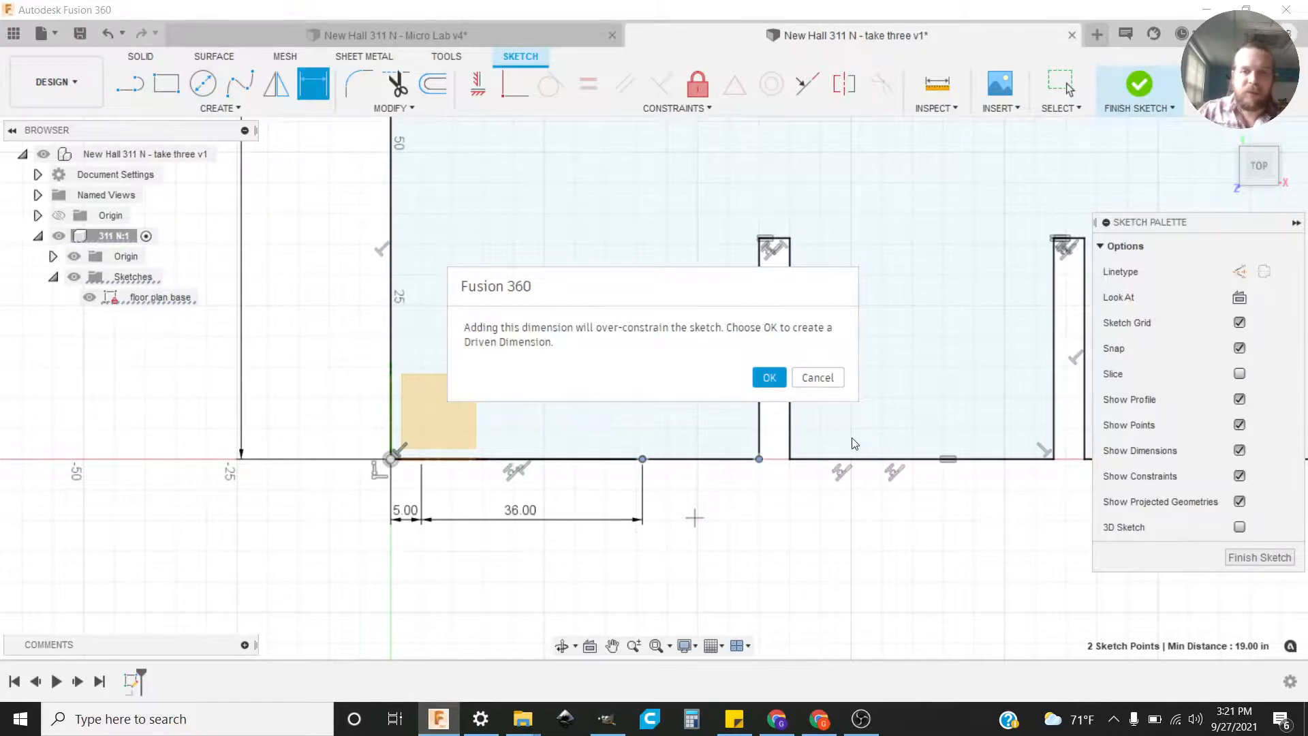
{"action": "left_click", "coordinate": [769, 378]}
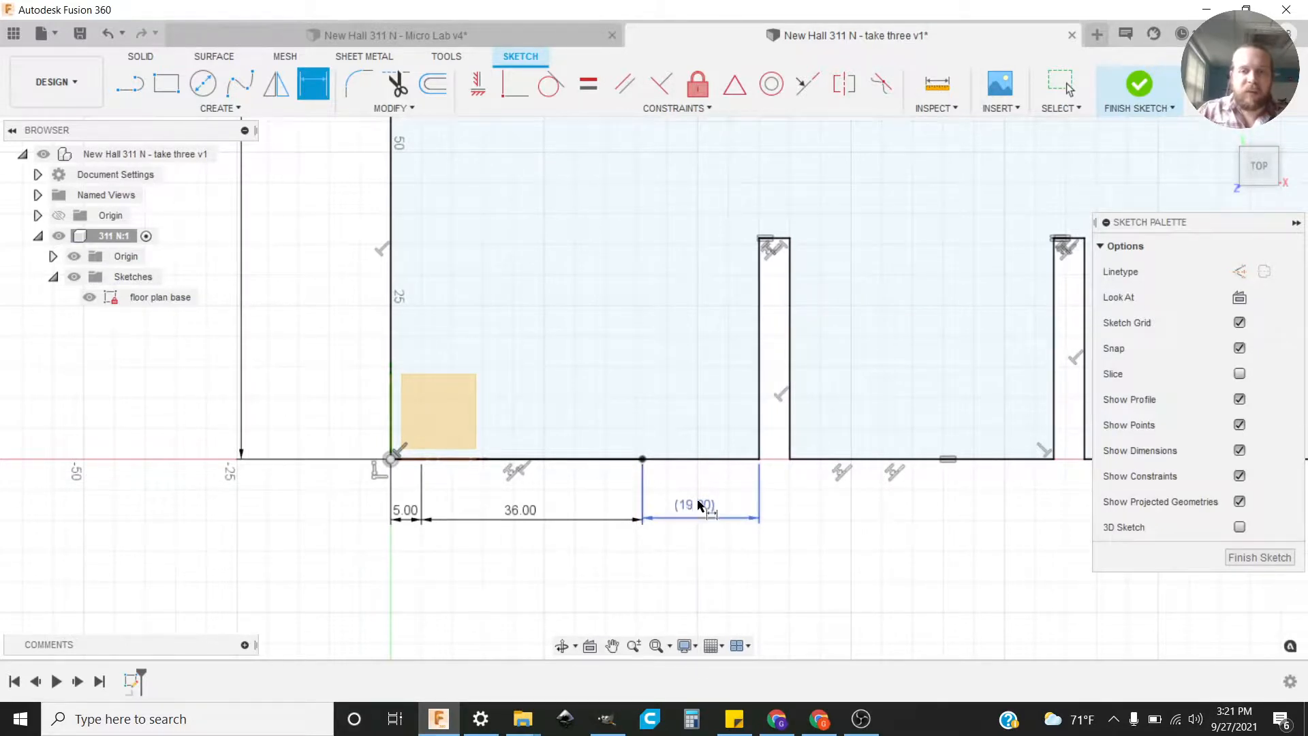
{"action": "key", "text": "Escape"}
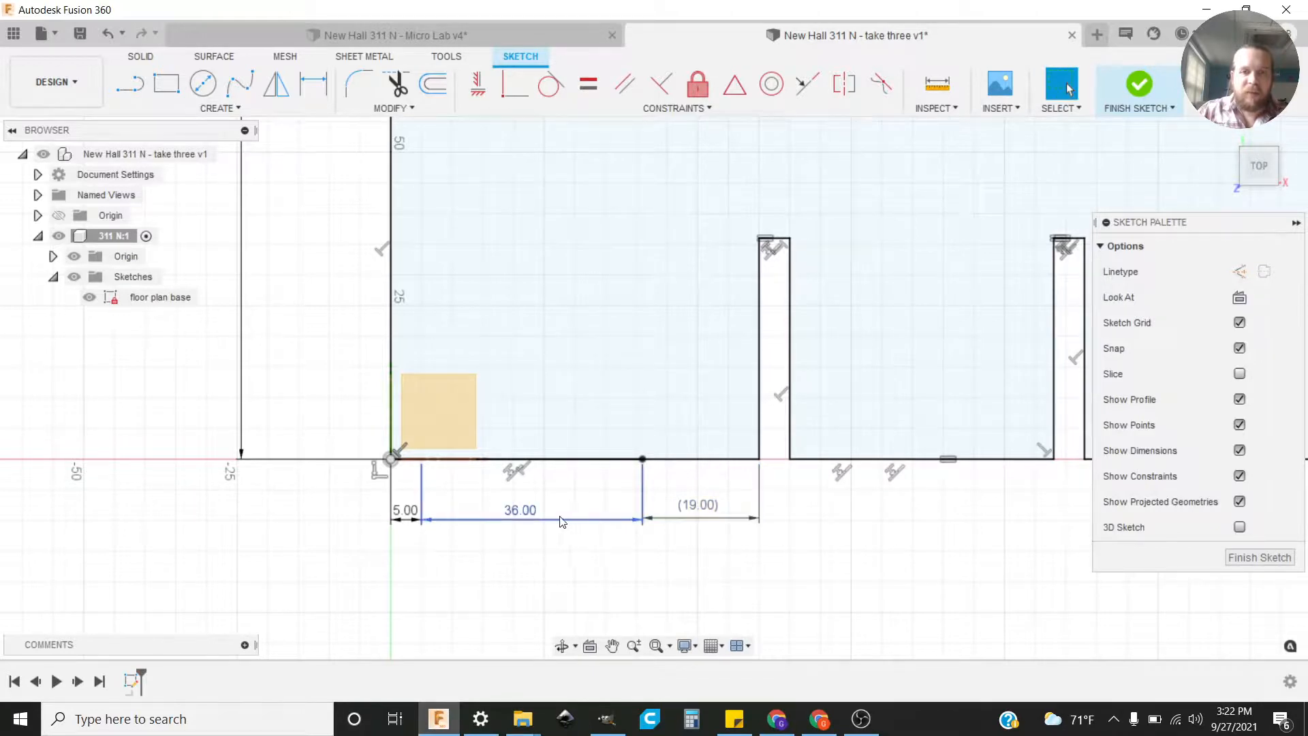
Step: Test the driven dimension by setting the 36 in line to 42 in and returning it to 36 in
{"action": "double_click", "coordinate": [523, 512]}
{"action": "type", "text": "42"}
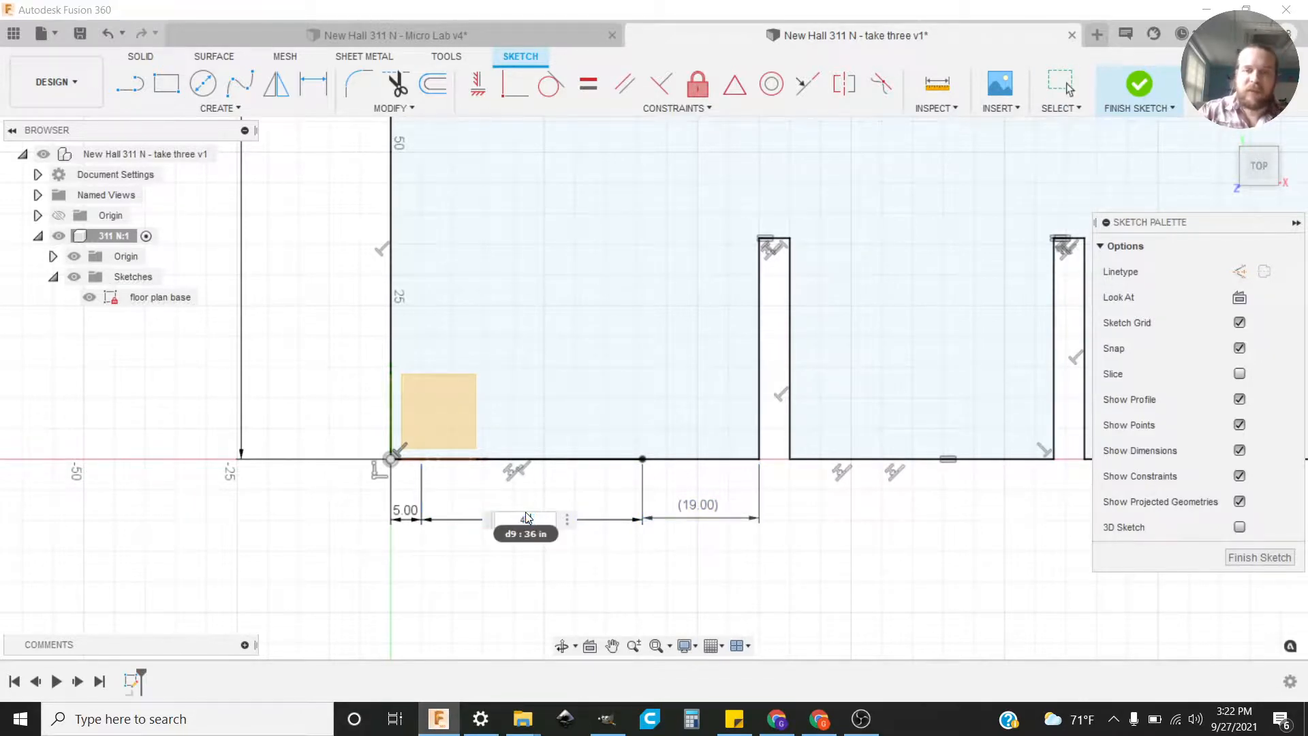
{"action": "key", "text": "Return"}
{"action": "double_click", "coordinate": [527, 518]}
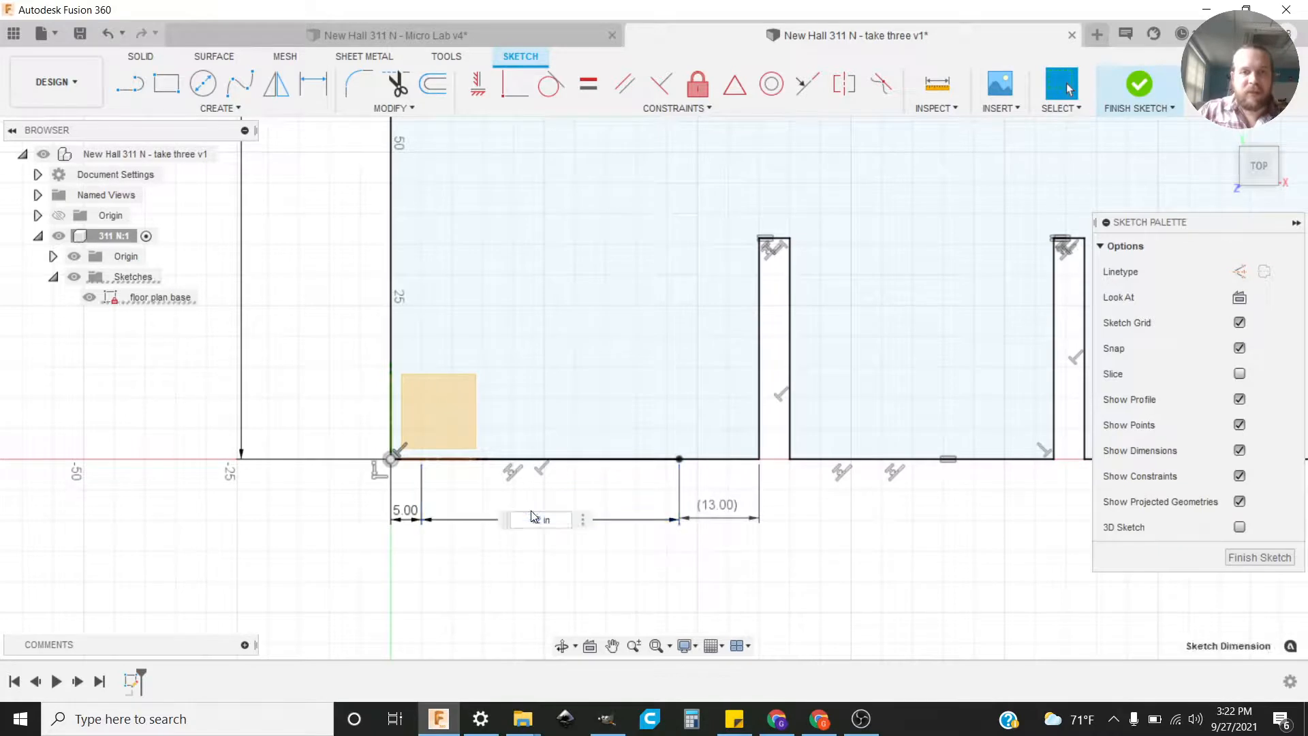
{"action": "type", "text": "36"}
{"action": "key", "text": "Return"}
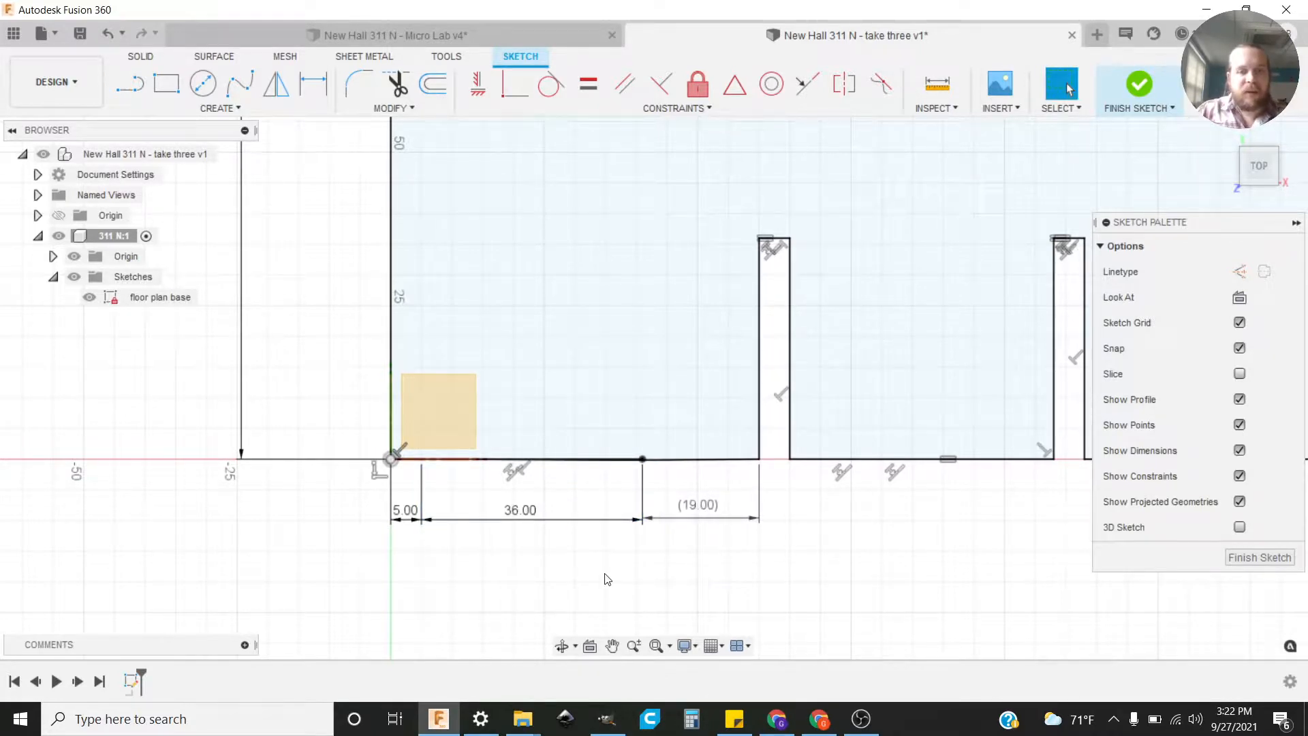
{"action": "middle_click_drag", "start_coordinate": [598, 574], "coordinate": [646, 592]}
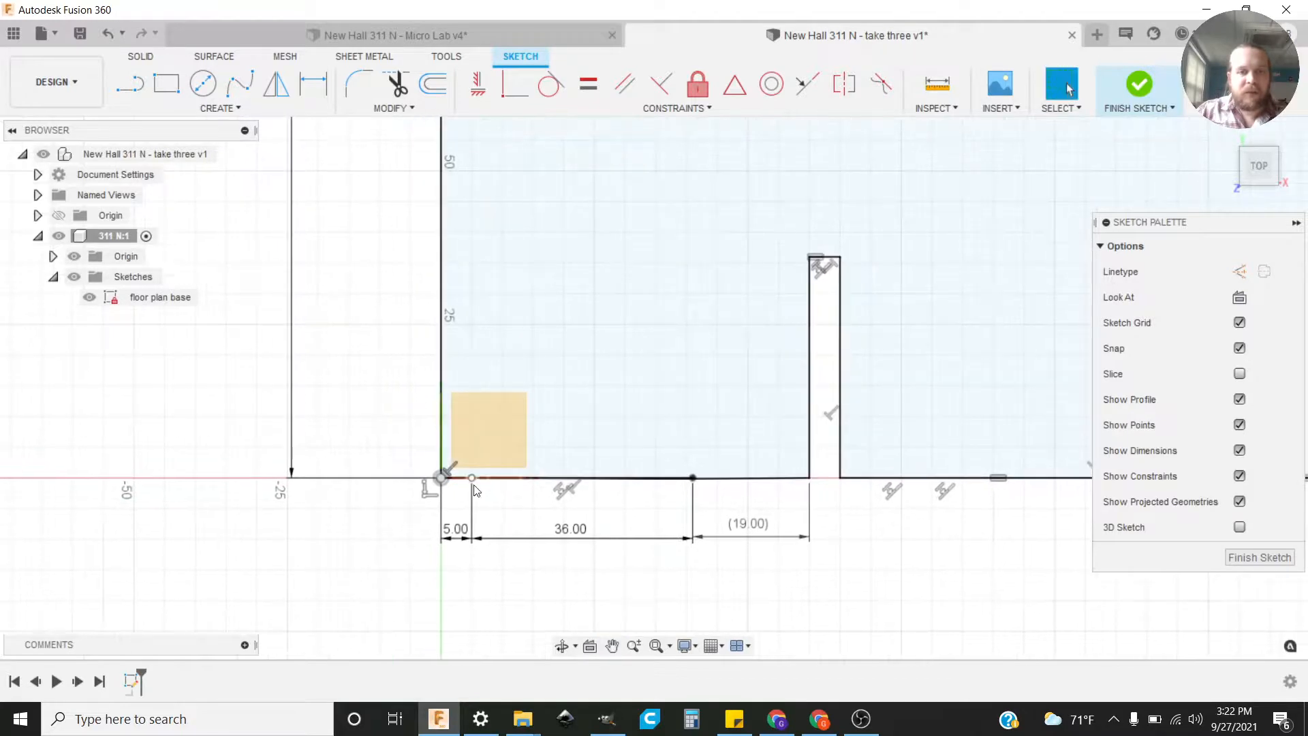
{"action": "left_click", "coordinate": [484, 489]}
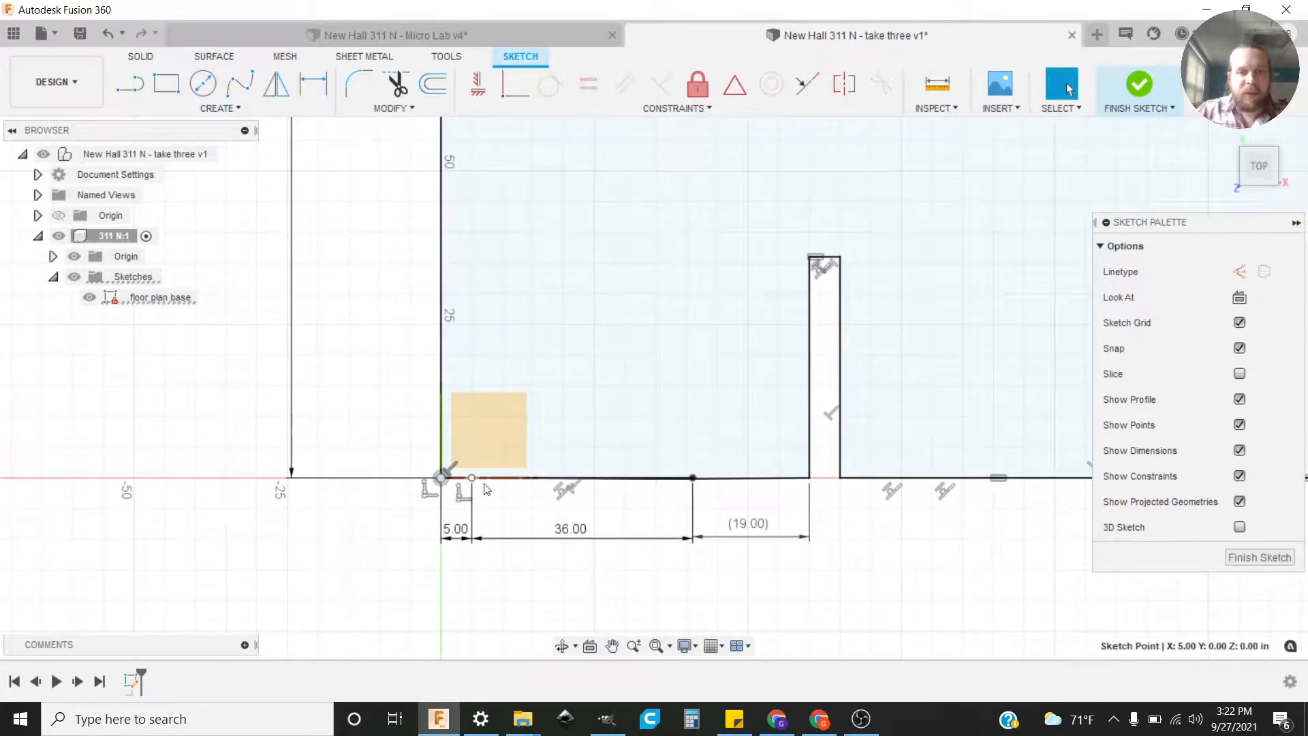
{"action": "left_click", "coordinate": [692, 477], "text": "shift"}
{"action": "left_click", "coordinate": [606, 580]}
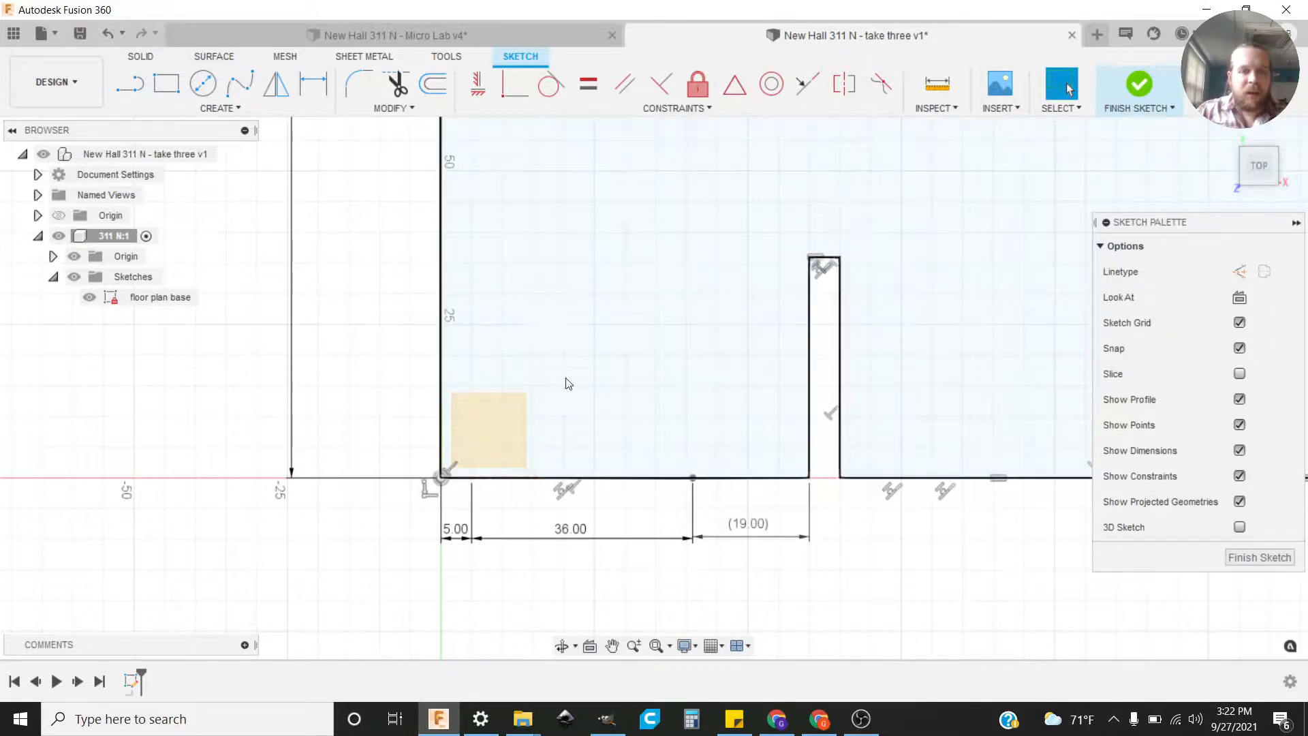
Step: Draw a construction-line rectangle 36 in tall and 2 in wide for the door, starting at the end of the 5 in line
{"action": "key", "text": "r"}
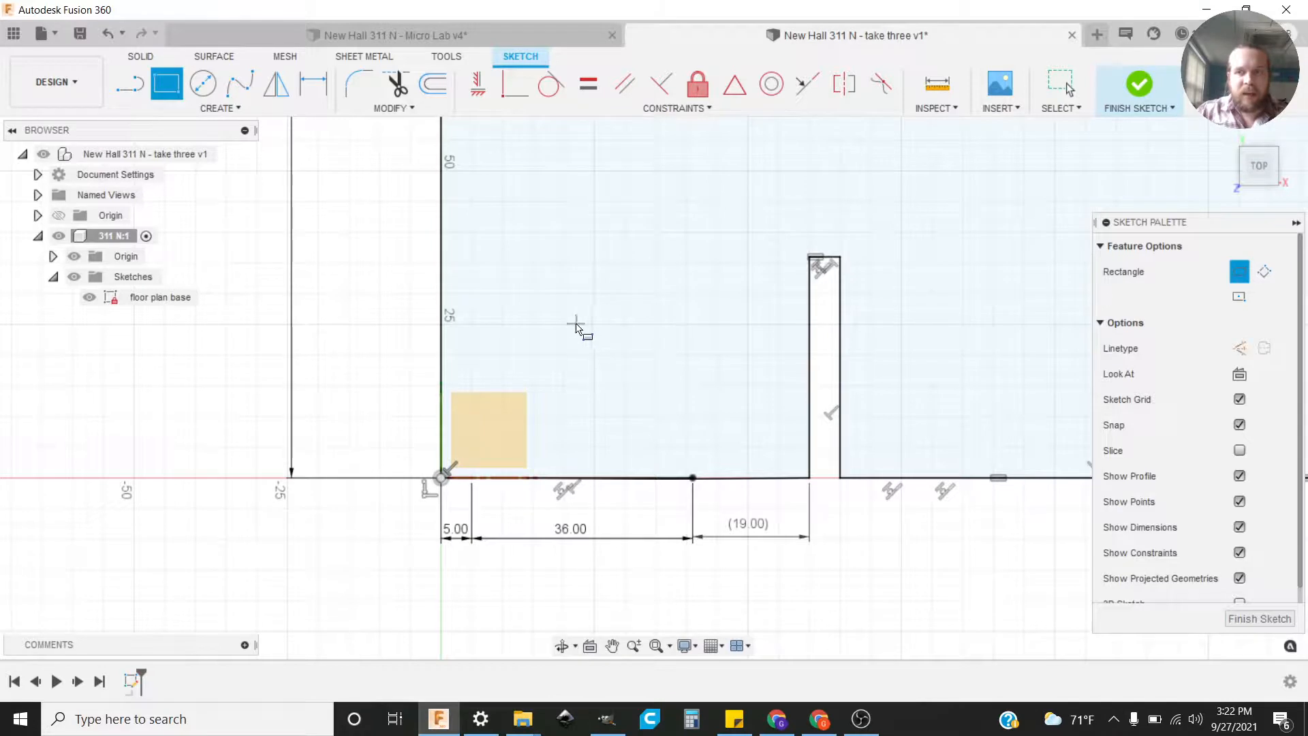
{"action": "left_click", "coordinate": [1241, 349]}
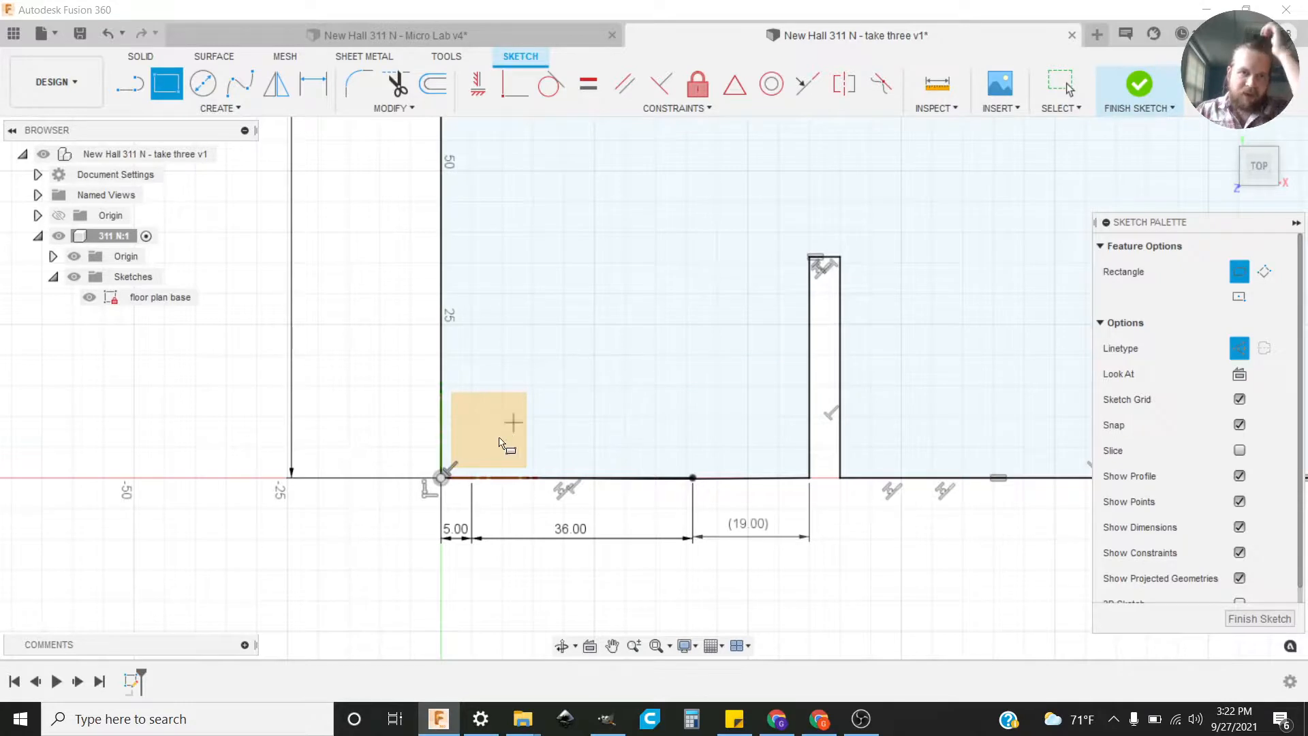
{"action": "left_click", "coordinate": [470, 483]}
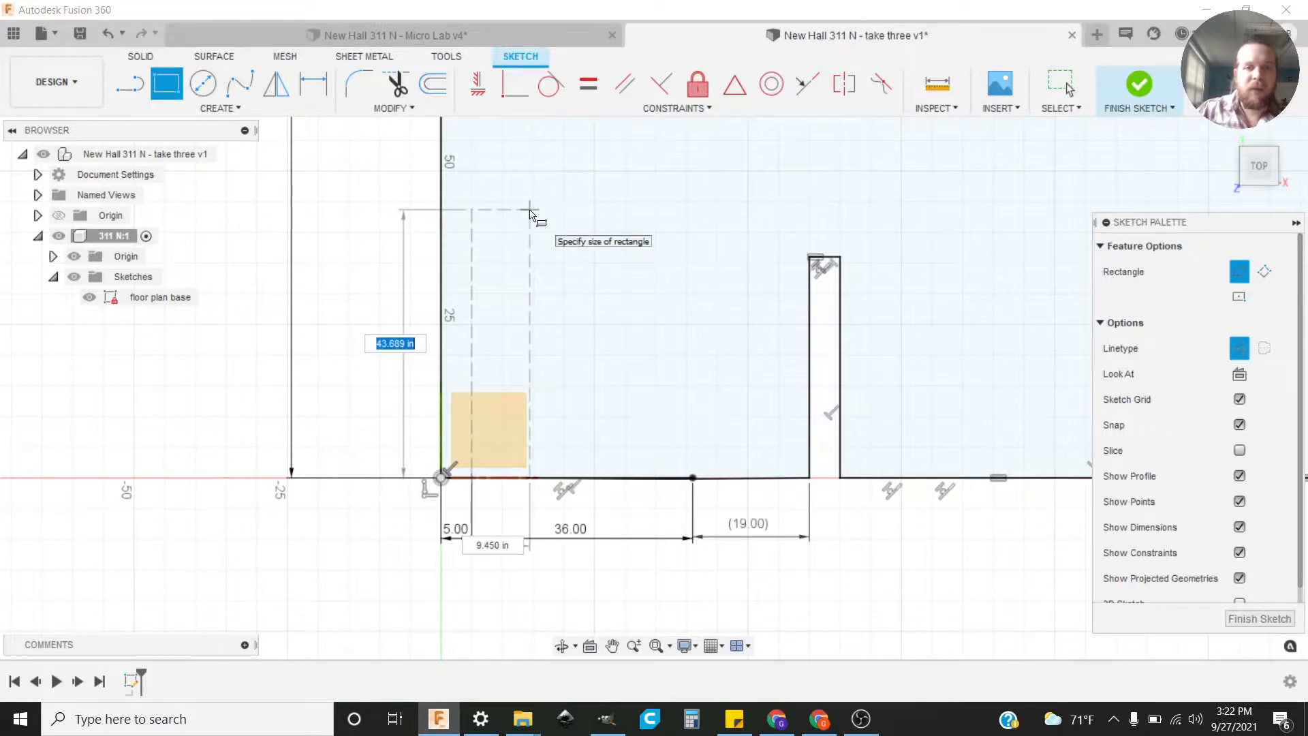
{"action": "type", "text": "36"}
{"action": "key", "text": "Tab"}
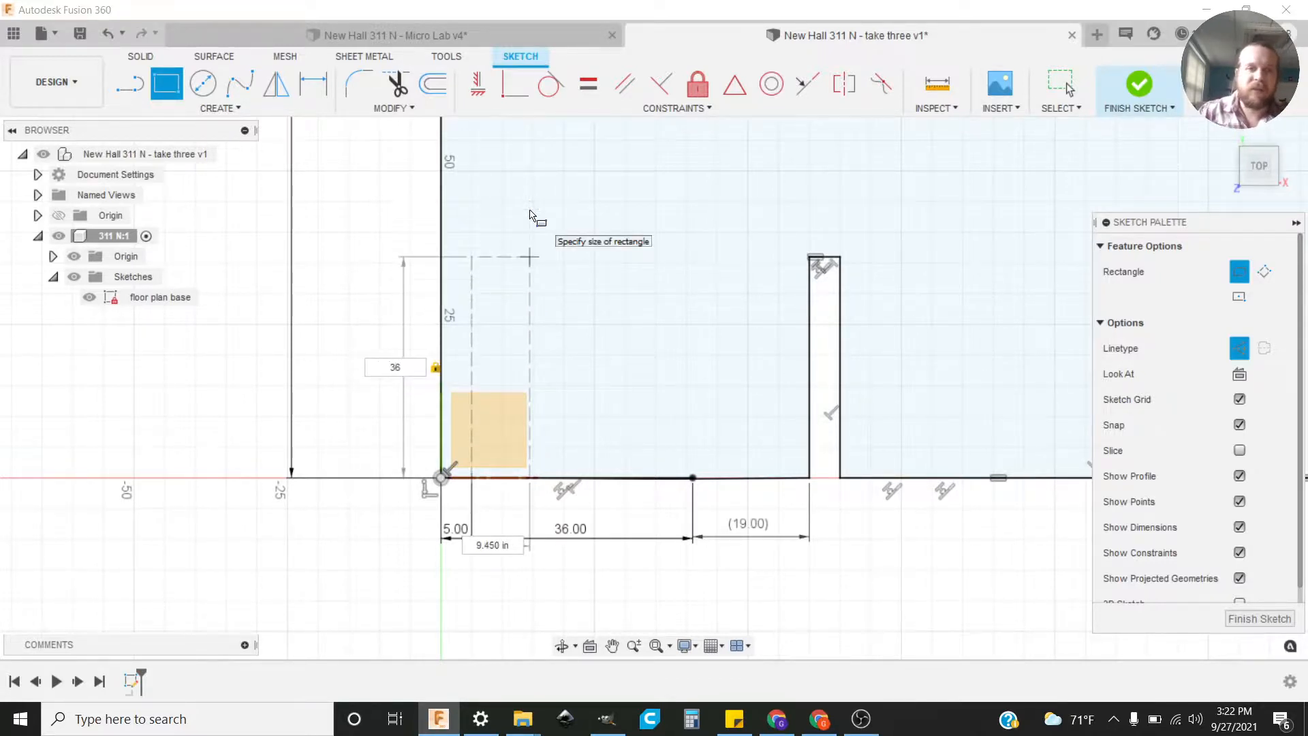
{"action": "key", "text": "Tab"}
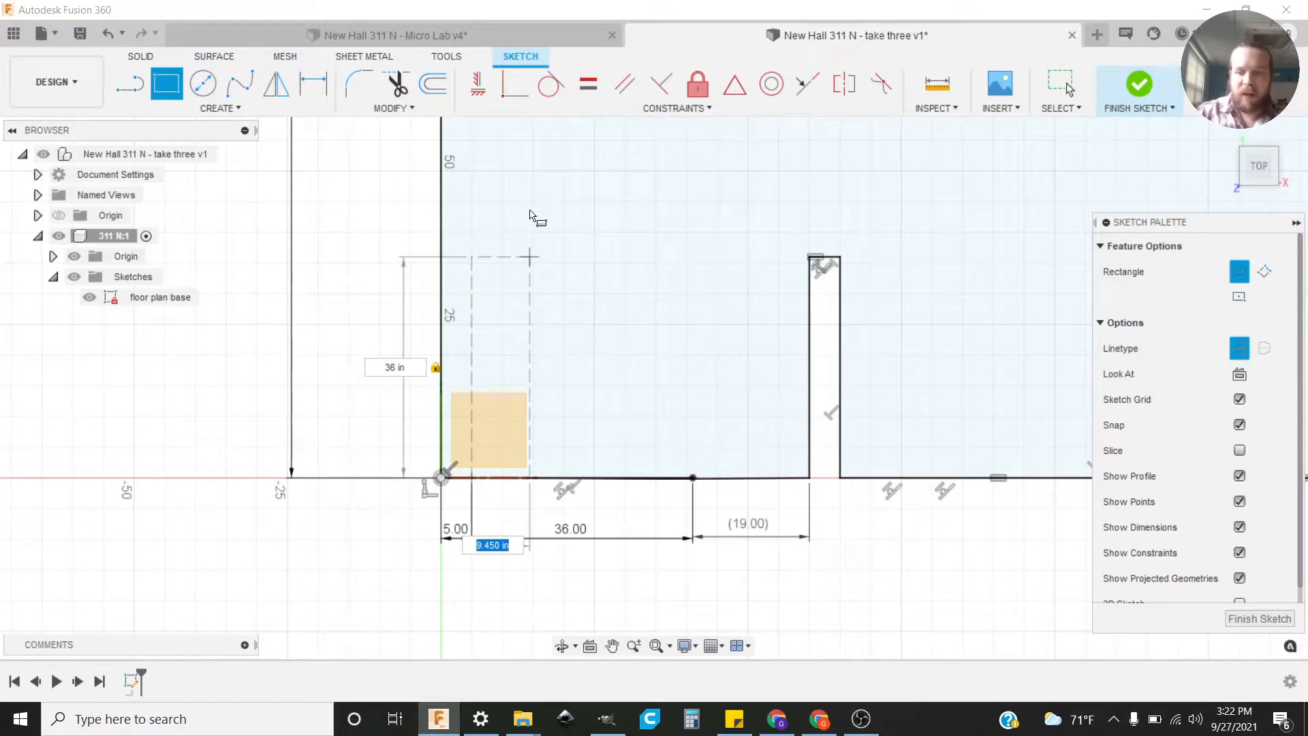
{"action": "type", "text": "2"}
{"action": "key", "text": "Return"}
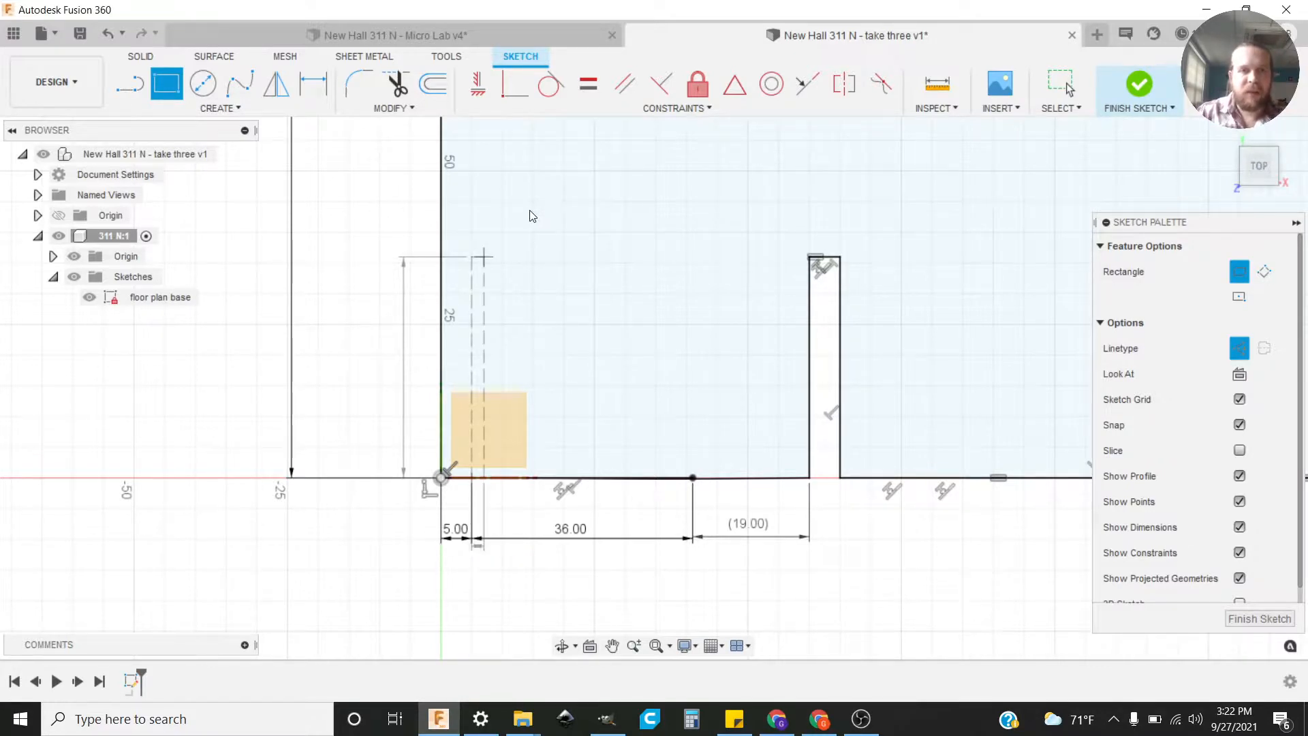
{"action": "key", "text": "Escape"}
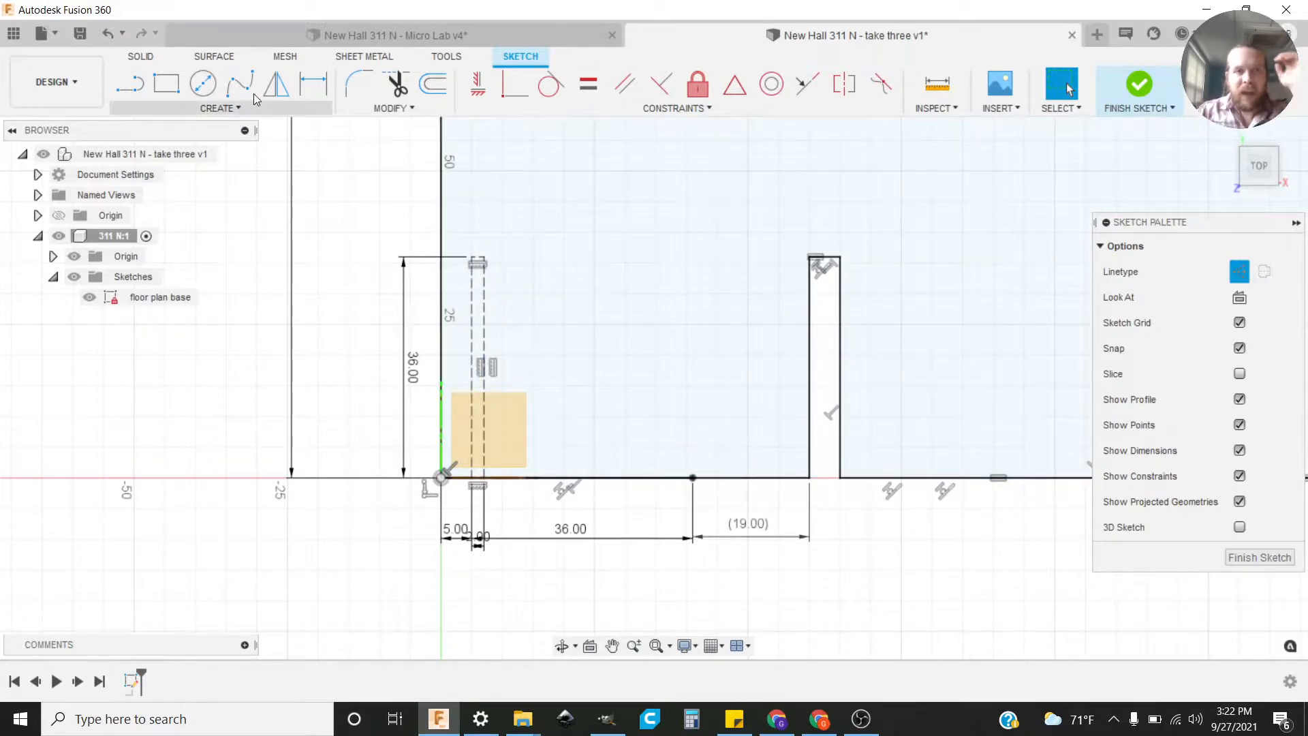
Step: Draw a construction center point arc from the door rectangle's upper-left corner to the end of the 36 in line, centered on its lower-left corner
{"action": "left_click", "coordinate": [202, 109]}
{"action": "mouse_move", "coordinate": [199, 190]}
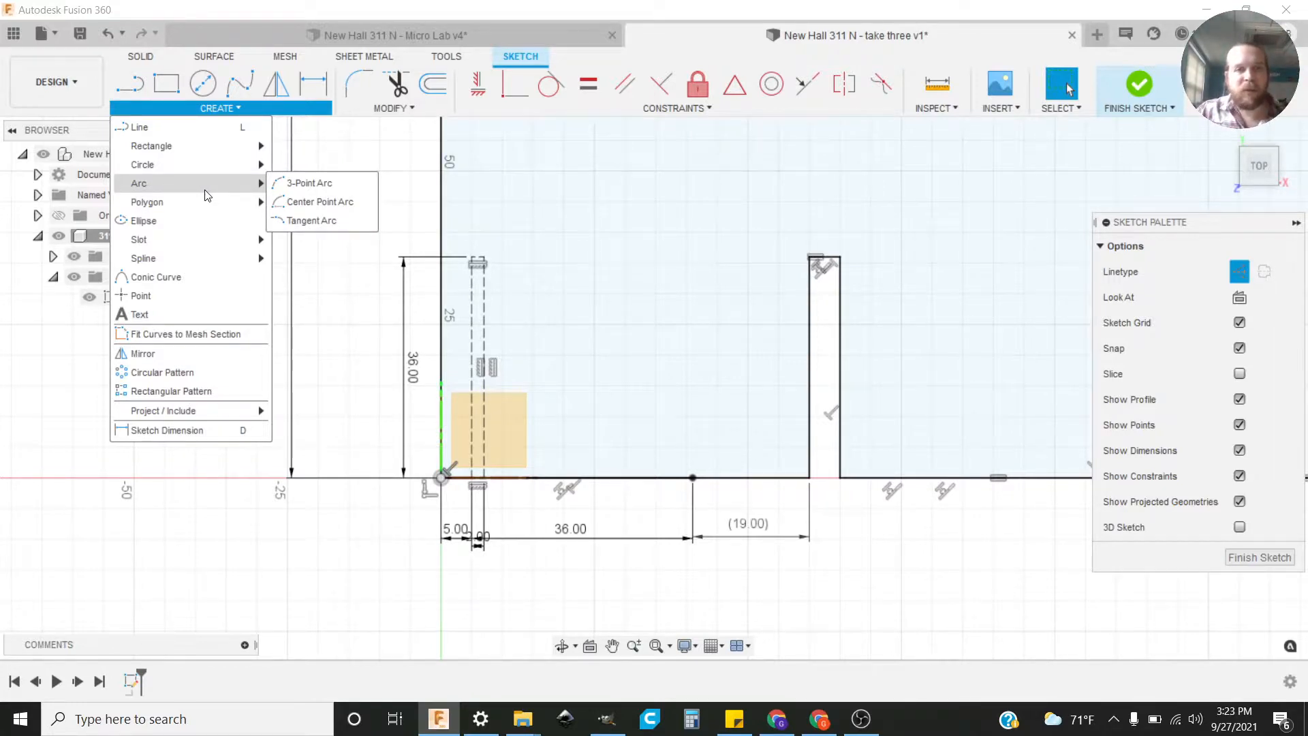
{"action": "left_click", "coordinate": [315, 203]}
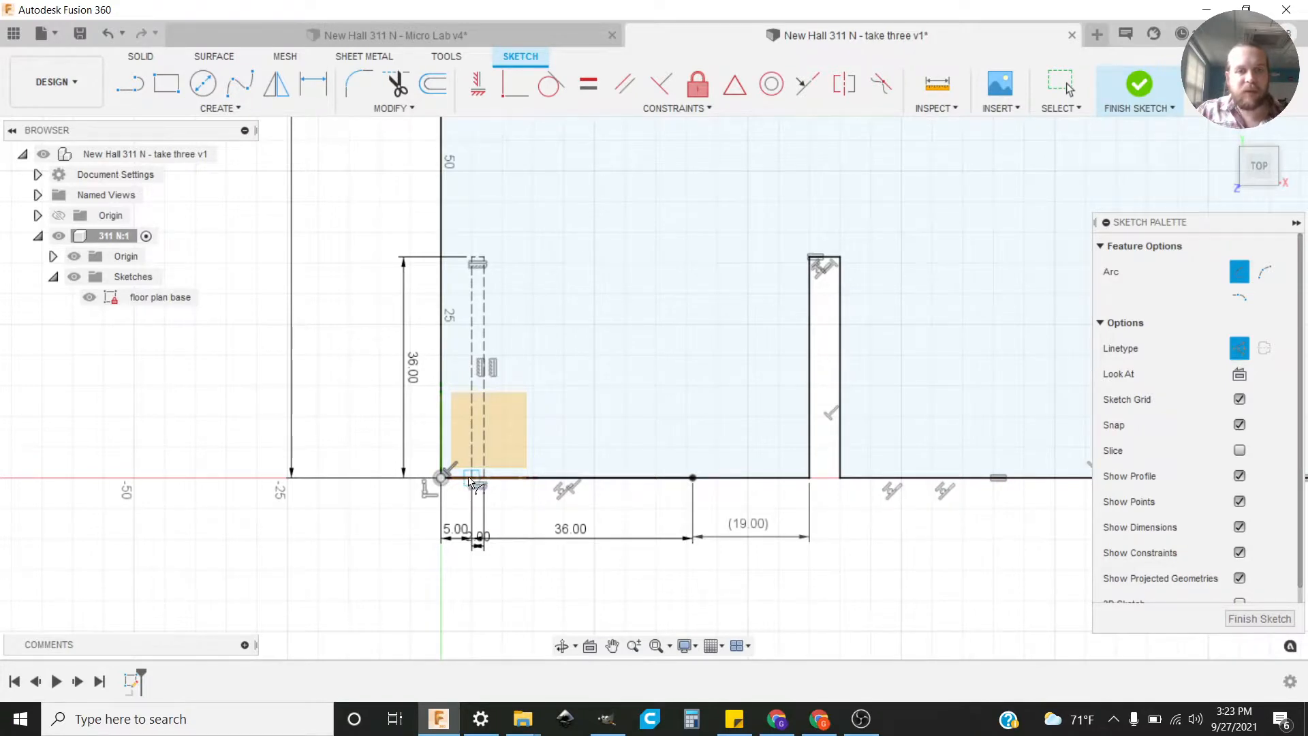
{"action": "scroll", "coordinate": [472, 481], "scroll_direction": "up", "scroll_amount": 5}
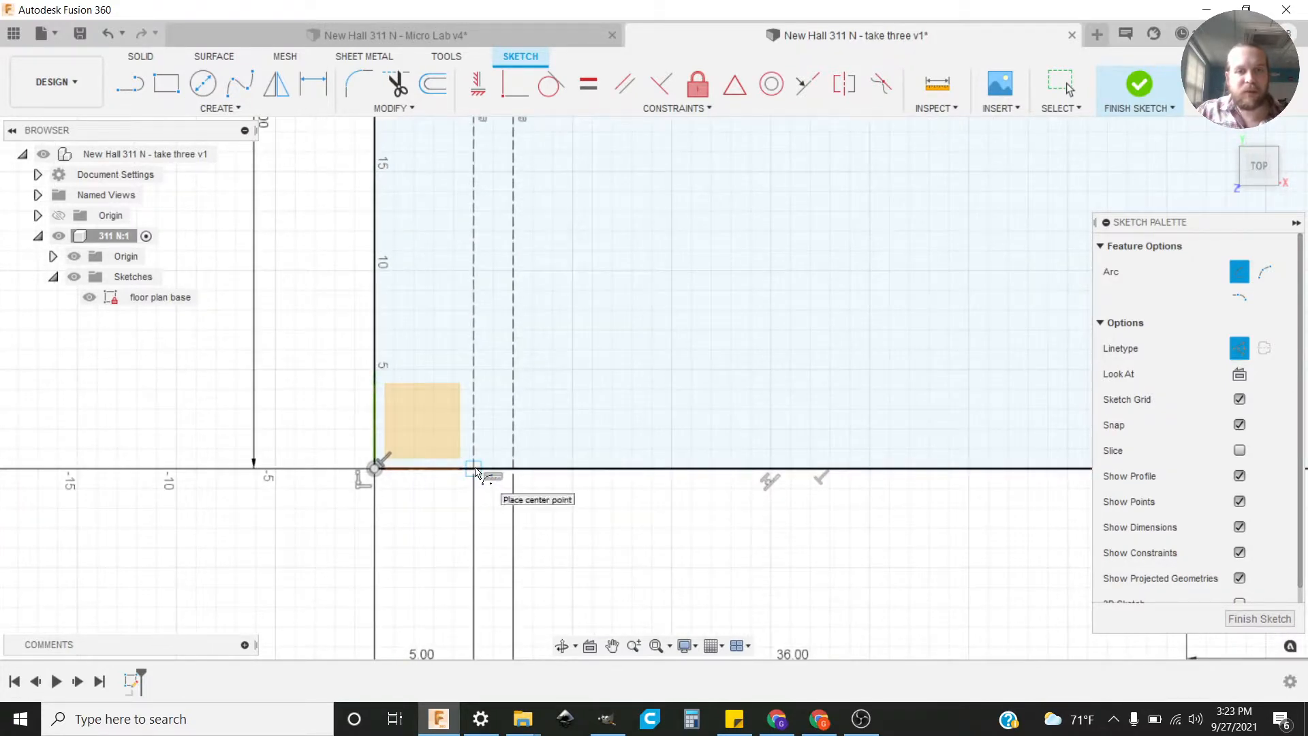
{"action": "scroll", "coordinate": [477, 470], "scroll_direction": "down", "scroll_amount": 4}
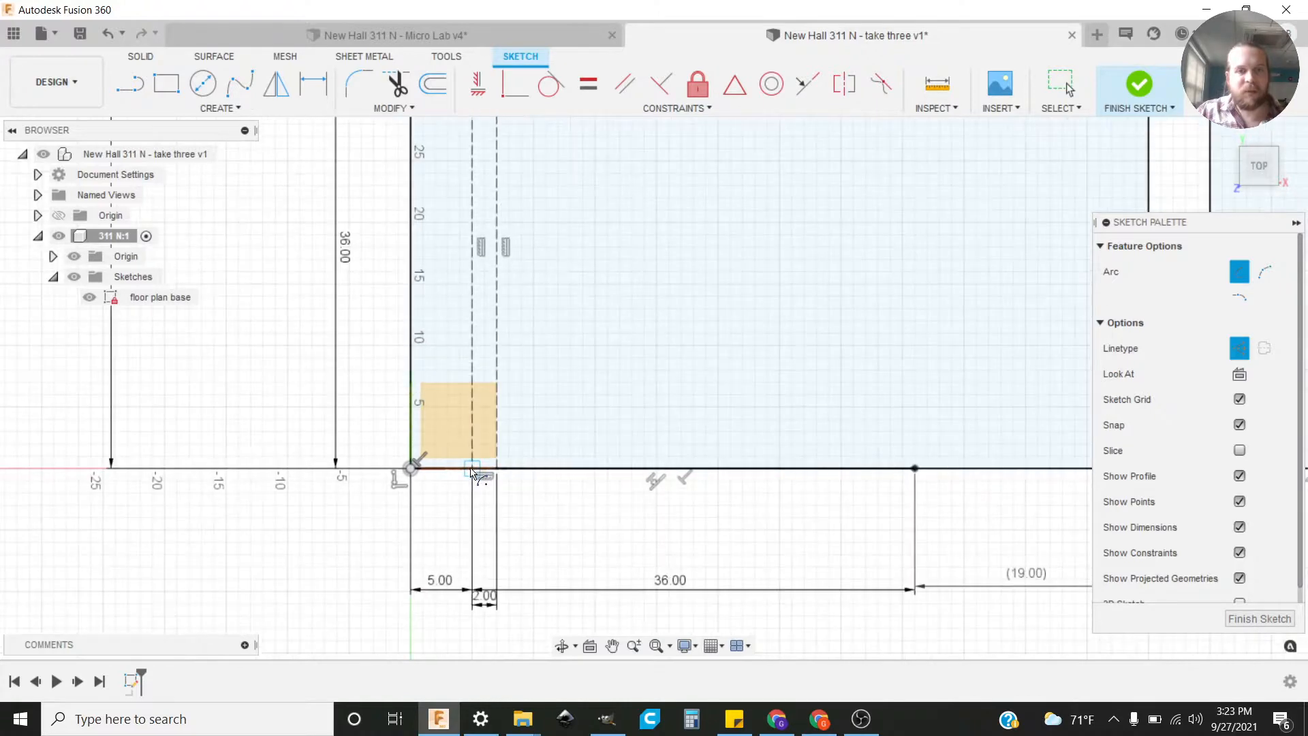
{"action": "left_click", "coordinate": [472, 471]}
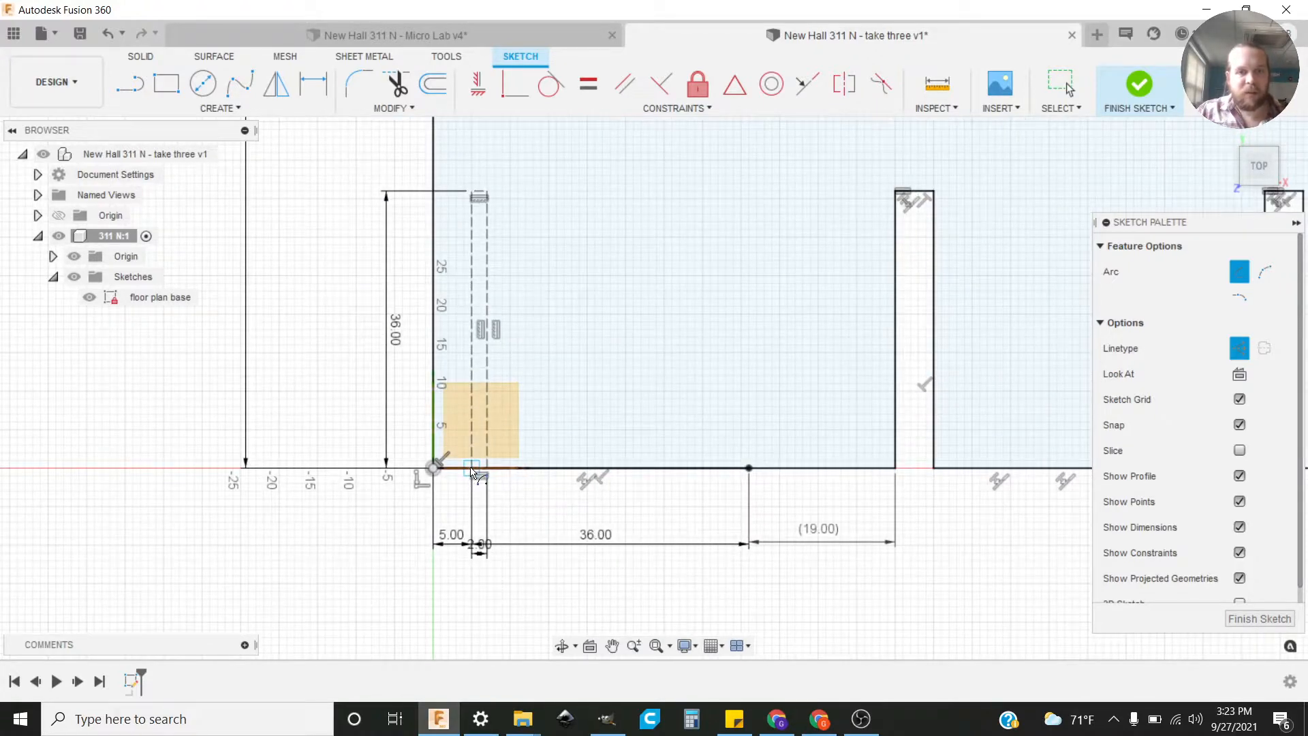
{"action": "left_click", "coordinate": [470, 194]}
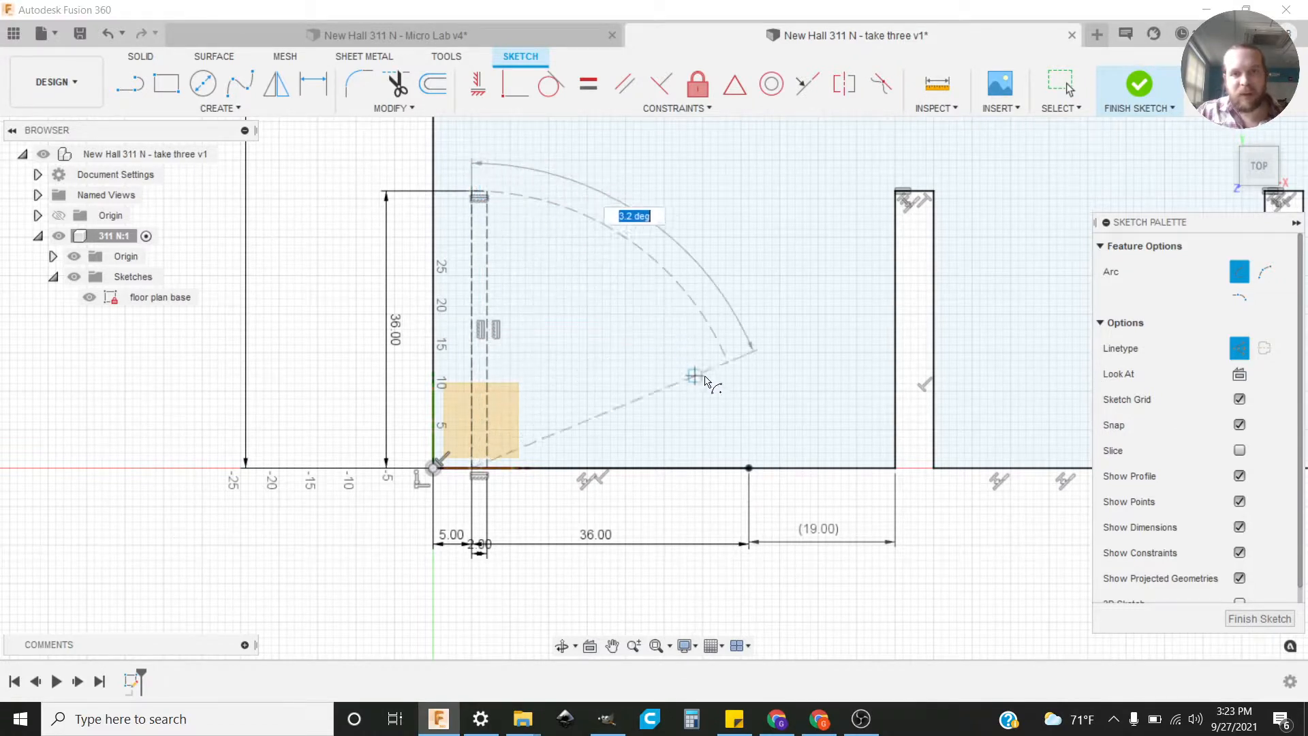
{"action": "left_click", "coordinate": [749, 469]}
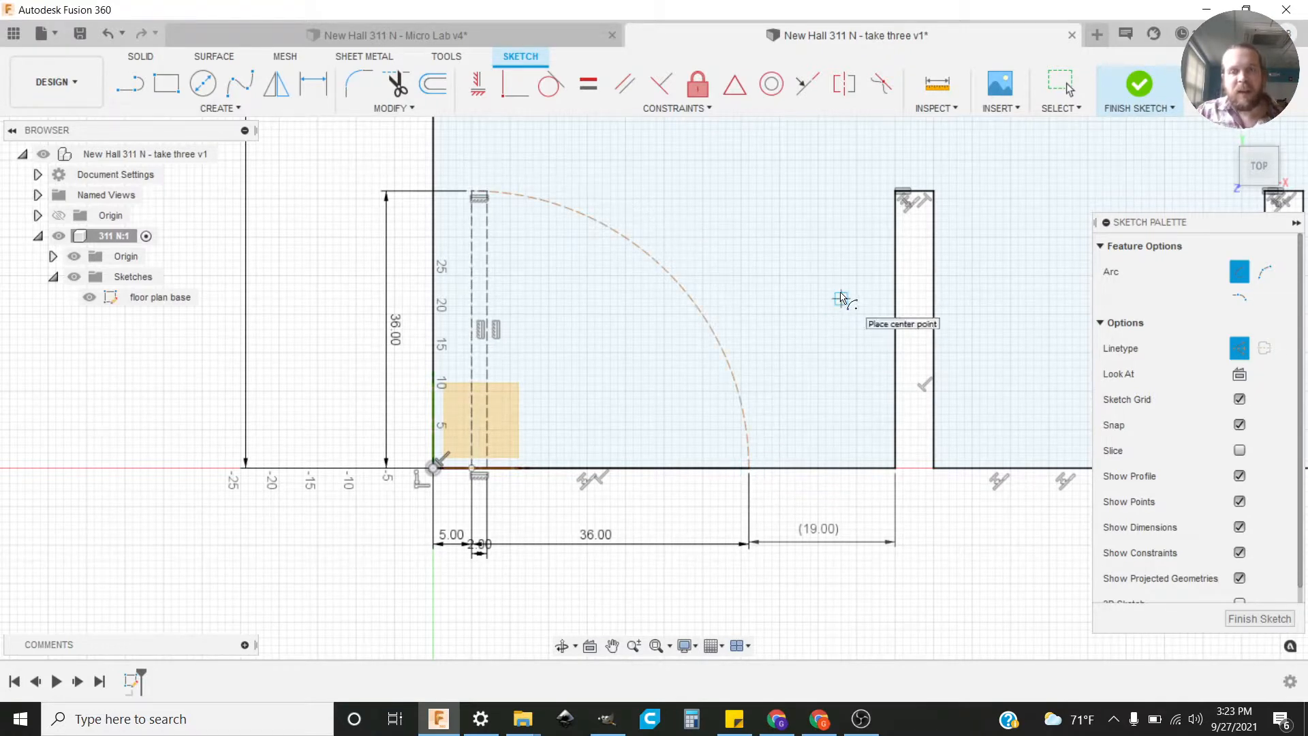
{"action": "key", "text": "Escape"}
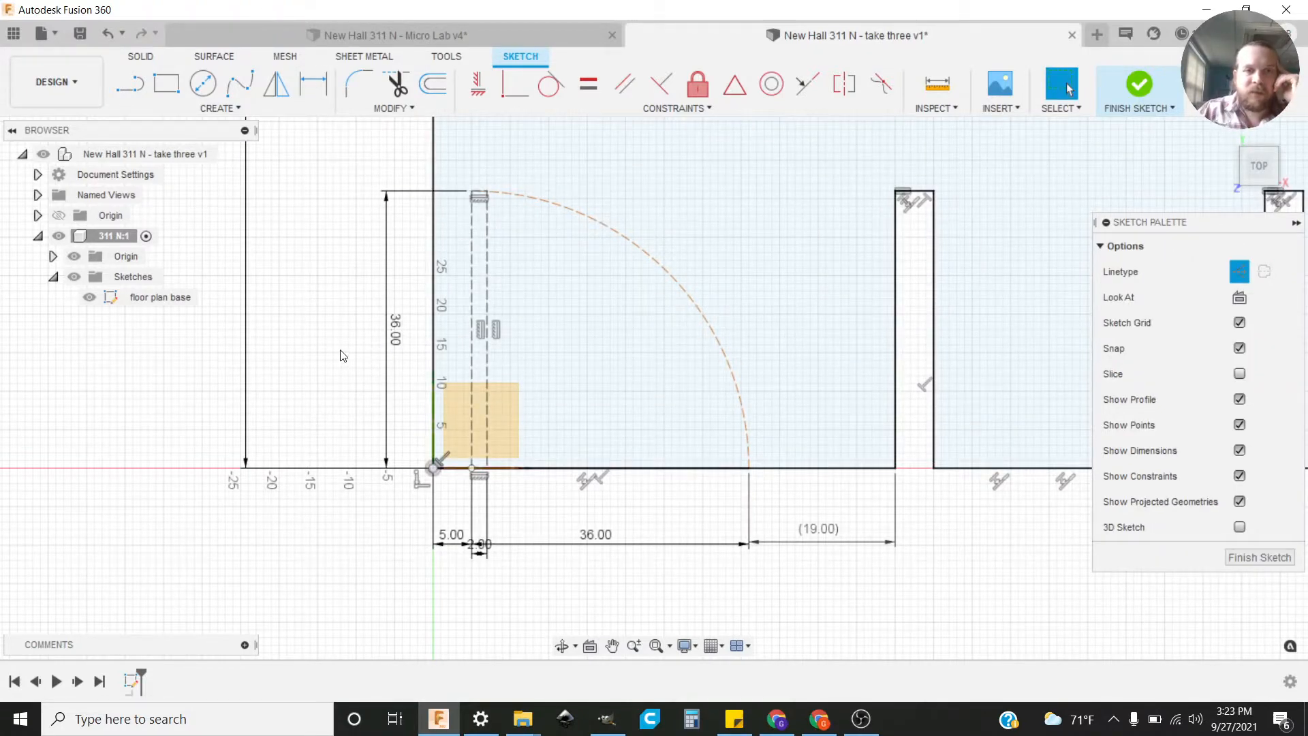
Step: Test whether the door-swing arc is constrained by pulling it outward, and undo the move
{"action": "left_click", "coordinate": [675, 288]}
{"action": "key", "text": "Escape"}
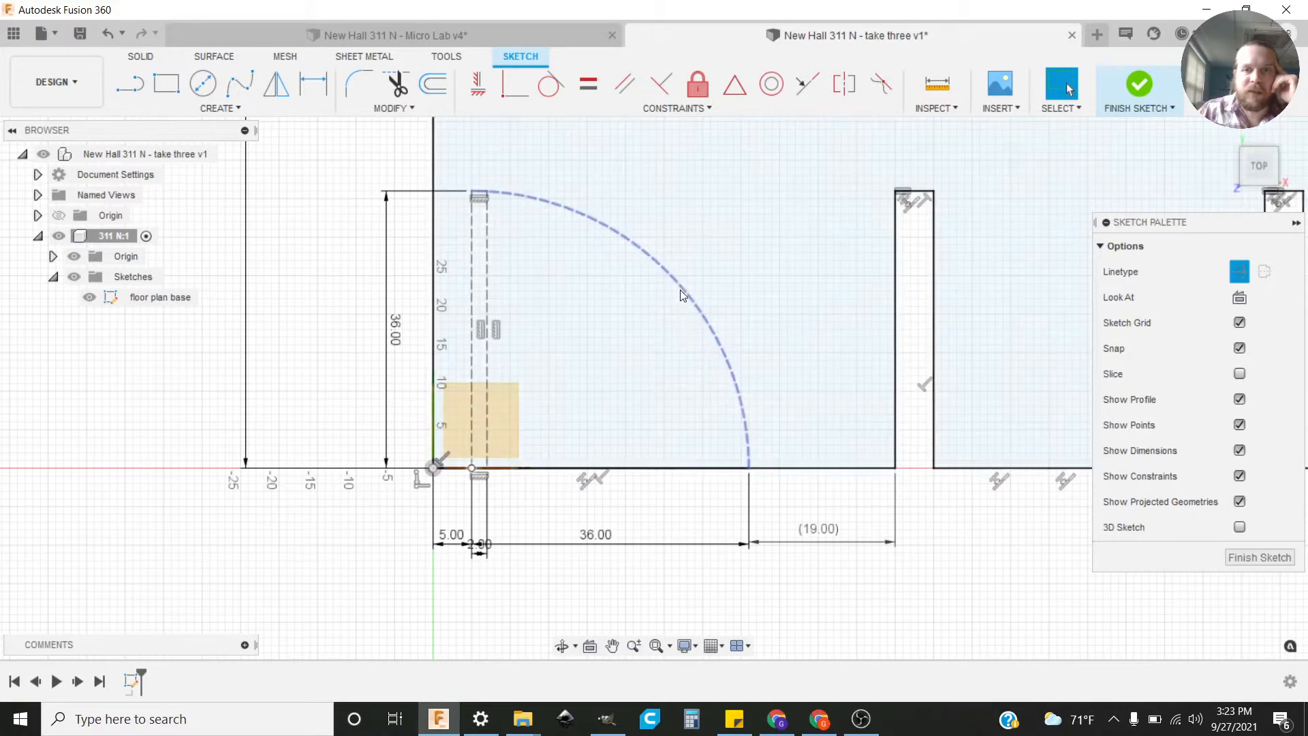
{"action": "left_click_drag", "start_coordinate": [677, 285], "coordinate": [743, 269]}
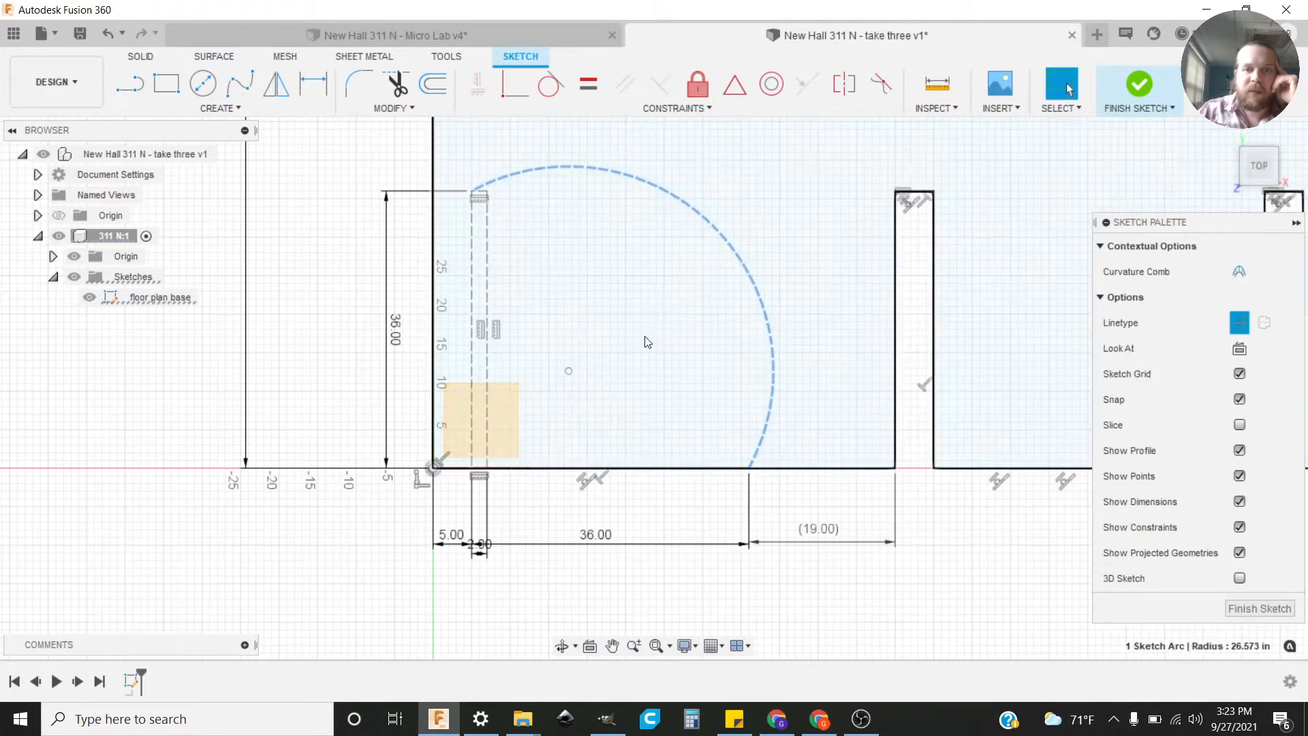
{"action": "key", "text": "ctrl+z"}
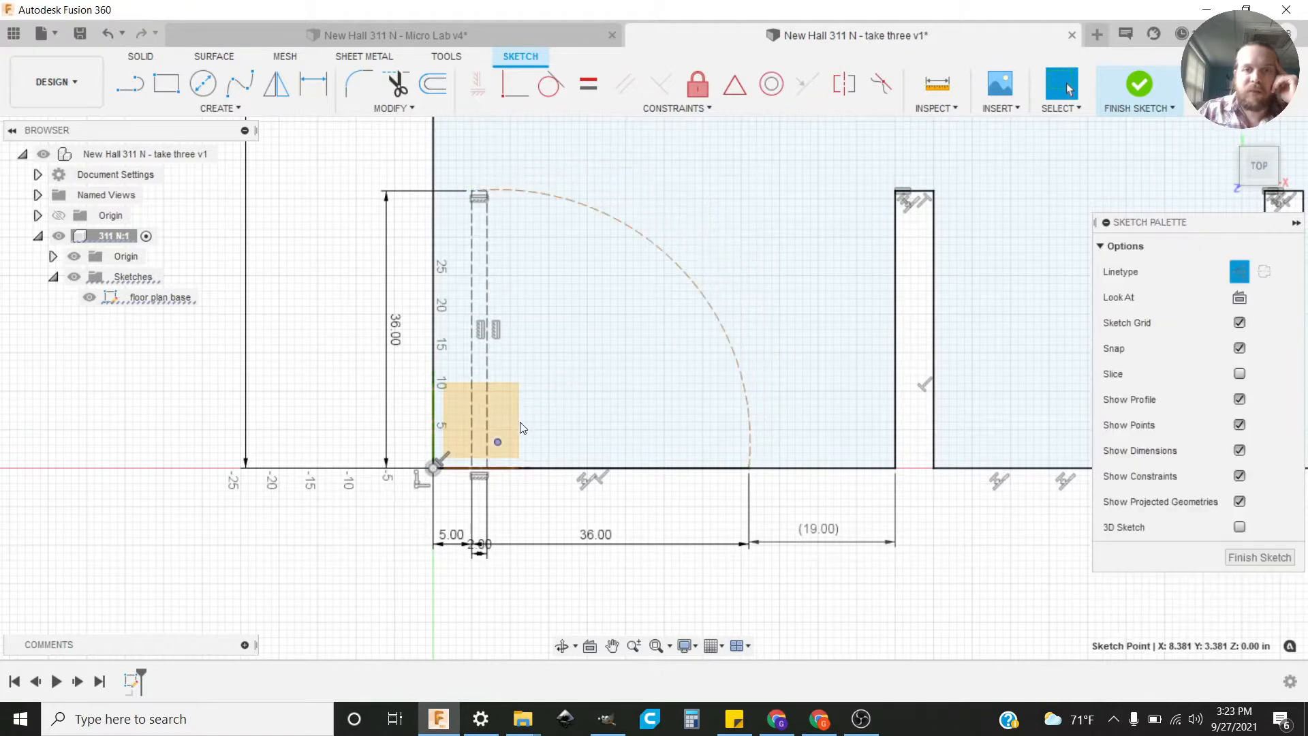
Step: Pull the arc's center point into the room and constrain it coincident with the end of the 5 in line
{"action": "left_click_drag", "start_coordinate": [469, 470], "coordinate": [615, 342]}
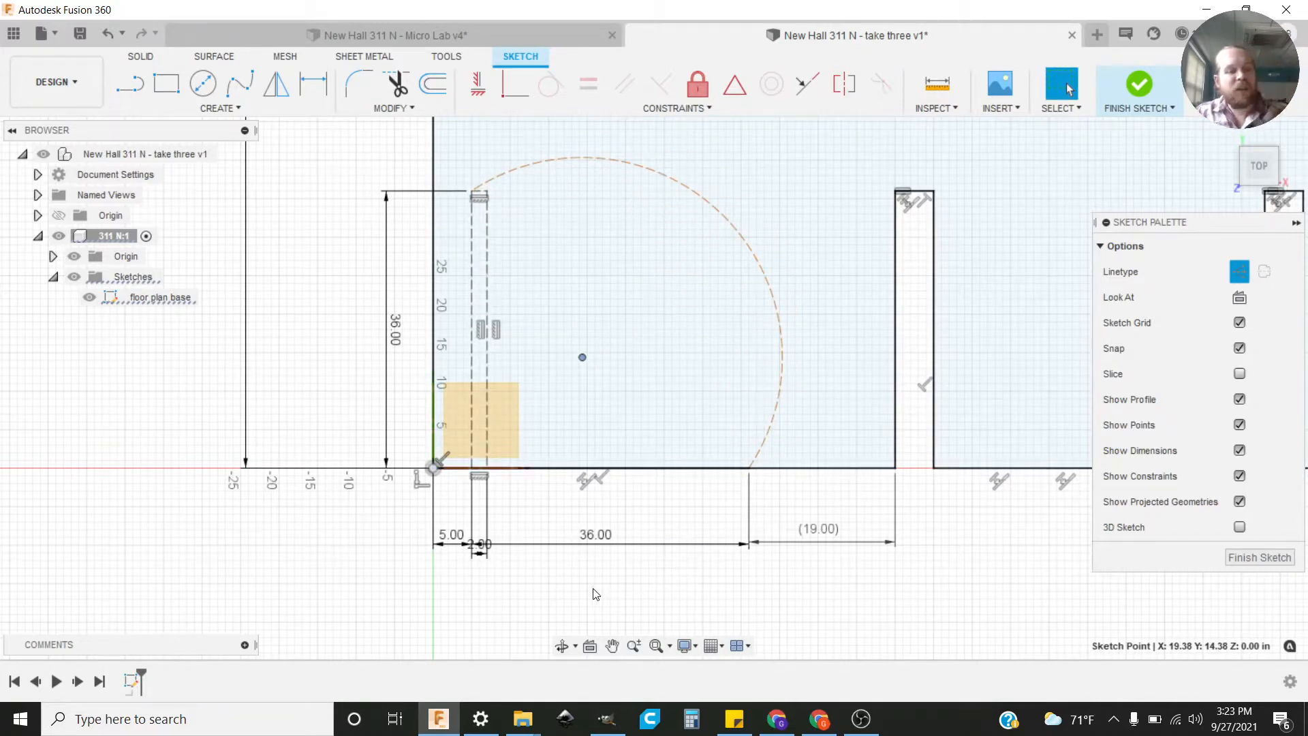
{"action": "left_click", "coordinate": [471, 469], "text": "shift"}
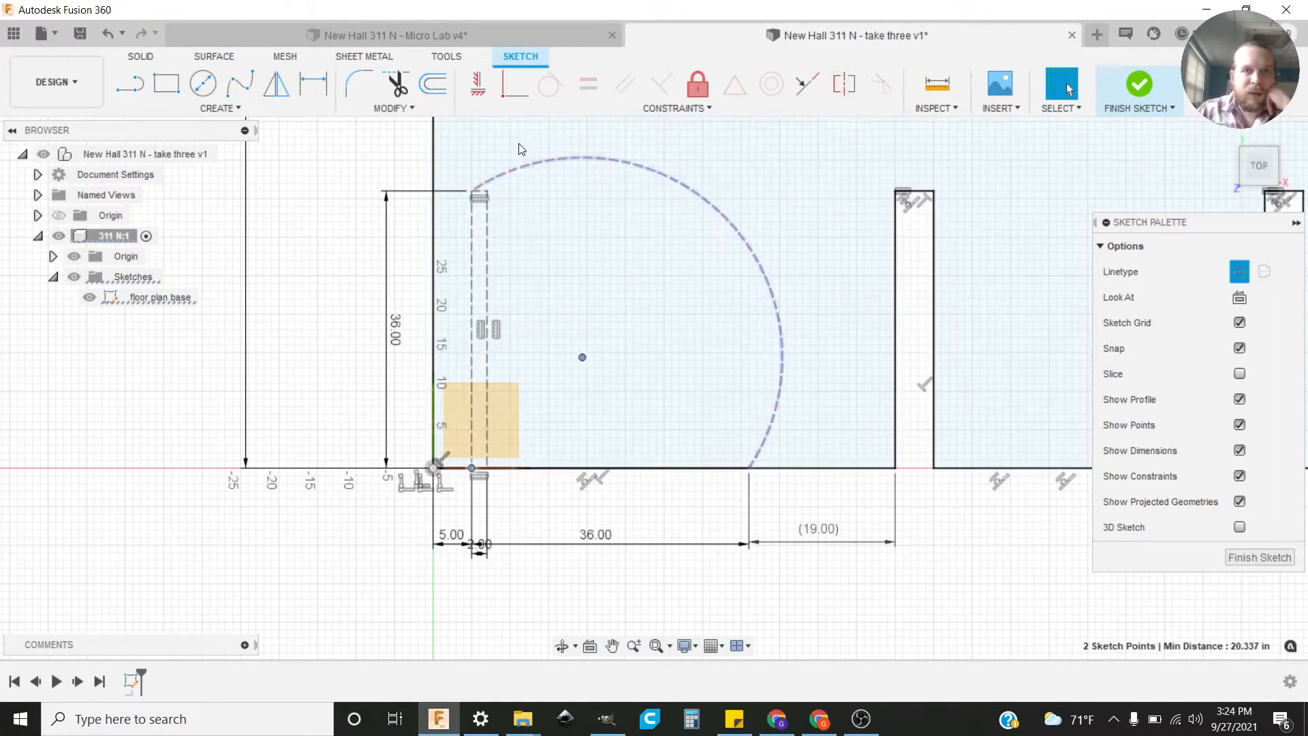
{"action": "left_click", "coordinate": [509, 88]}
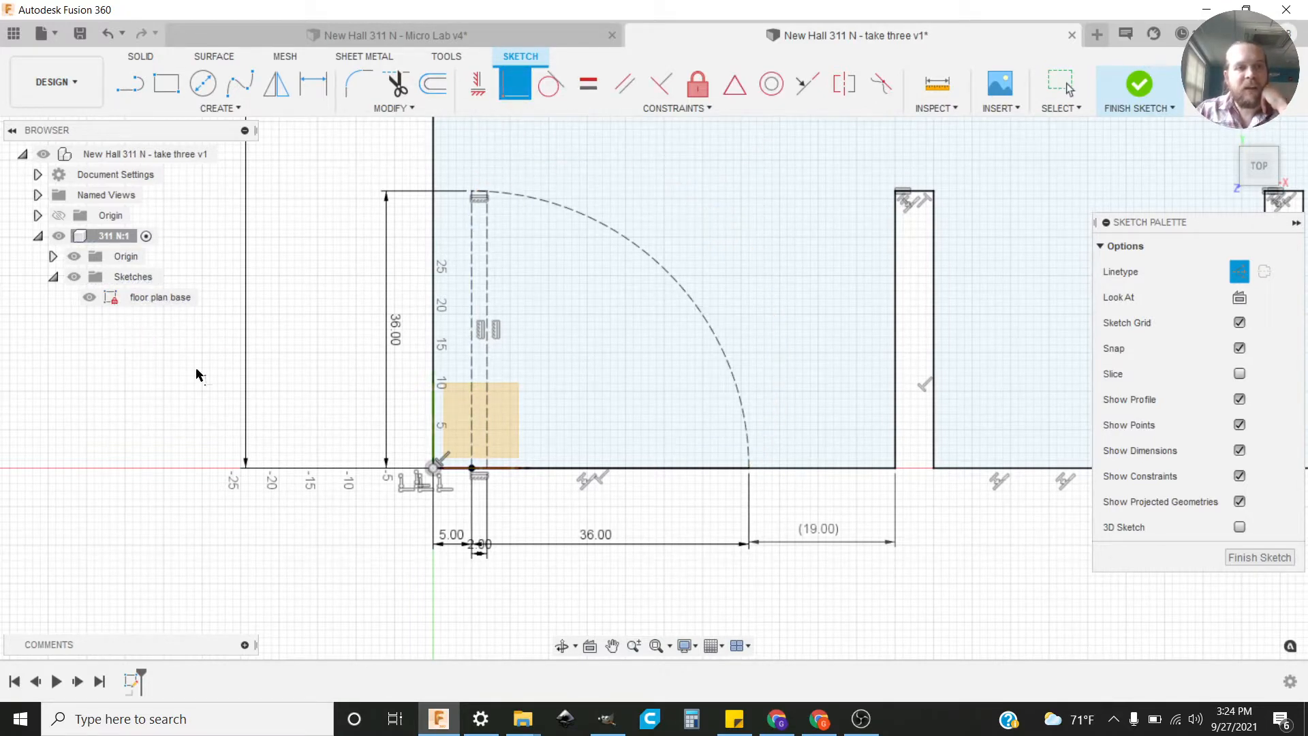
Step: Switch to the New Hall 311 N - Micro Lab document and finish its floor plan sketch
{"action": "scroll", "coordinate": [354, 401], "scroll_direction": "down", "scroll_amount": 8}
{"action": "mouse_move", "coordinate": [482, 277]}
{"action": "middle_mouse_down"}
{"action": "mouse_move", "coordinate": [508, 374]}
{"action": "mouse_move", "coordinate": [560, 429]}
{"action": "middle_mouse_up"}
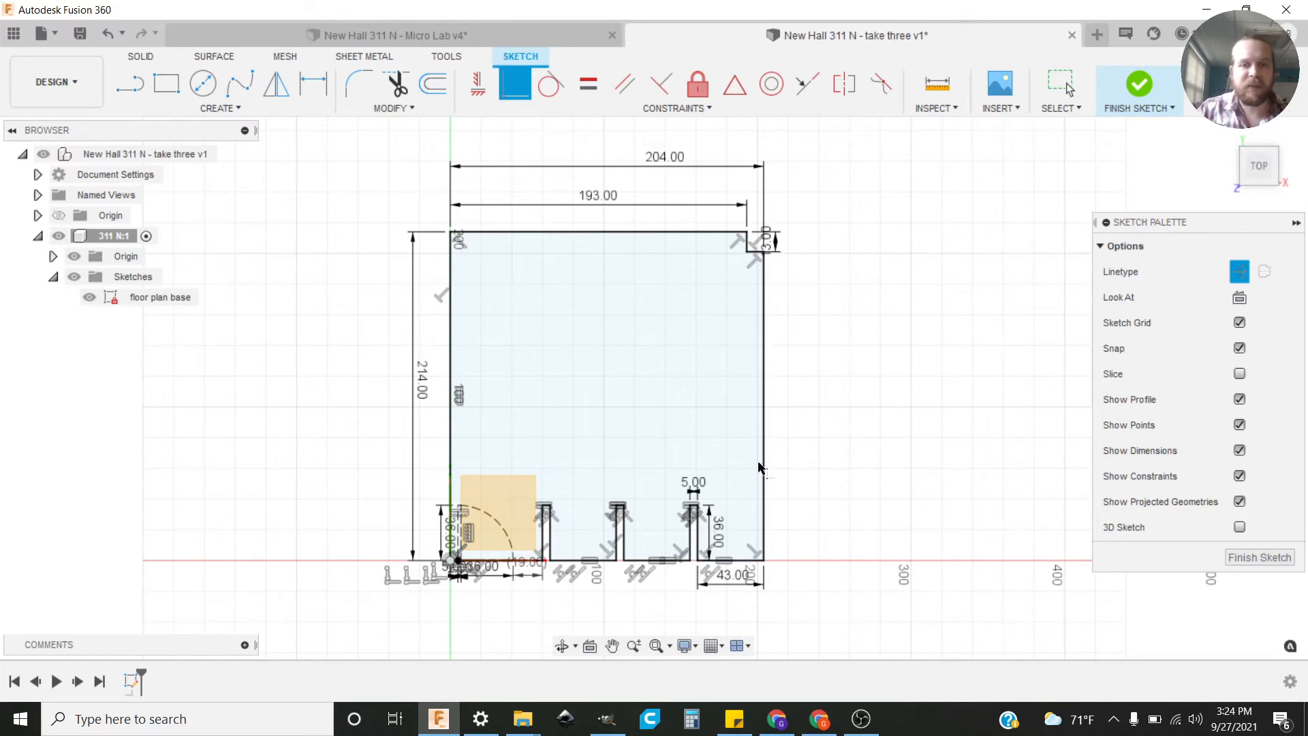
{"action": "left_click", "coordinate": [387, 41]}
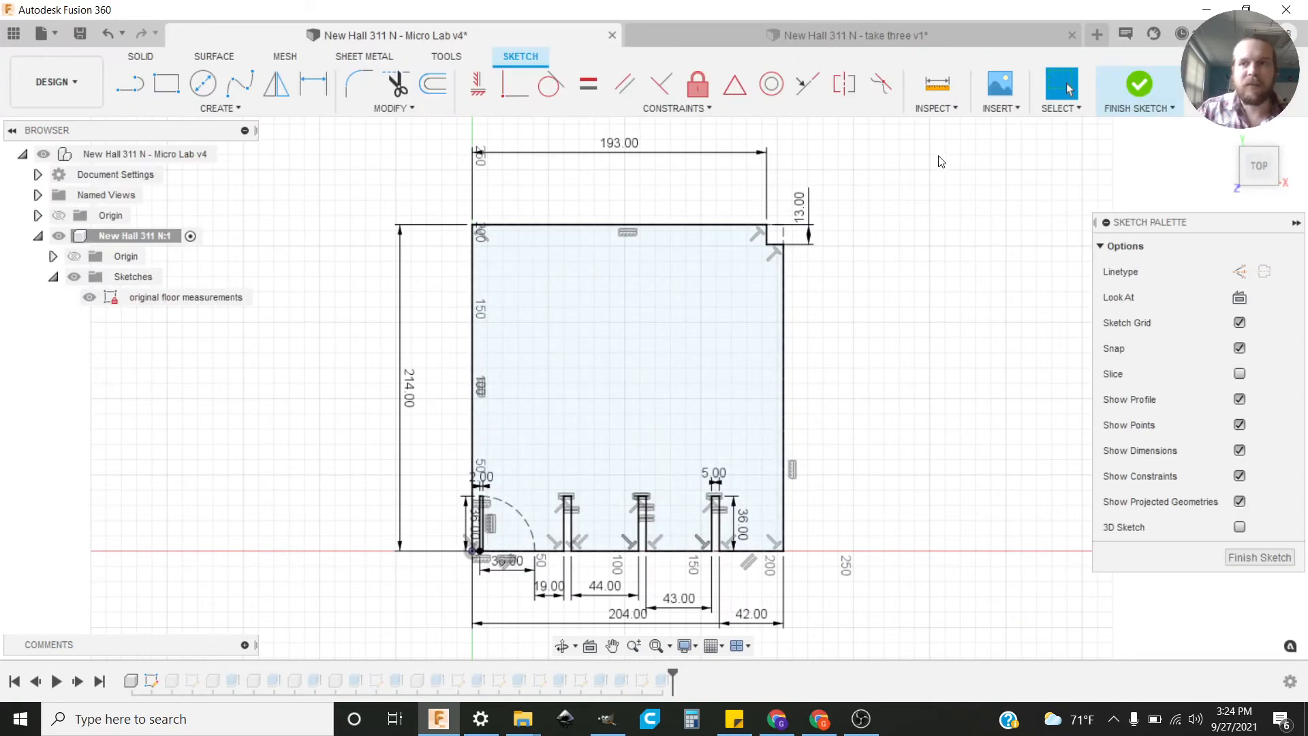
{"action": "left_click", "coordinate": [1134, 96]}
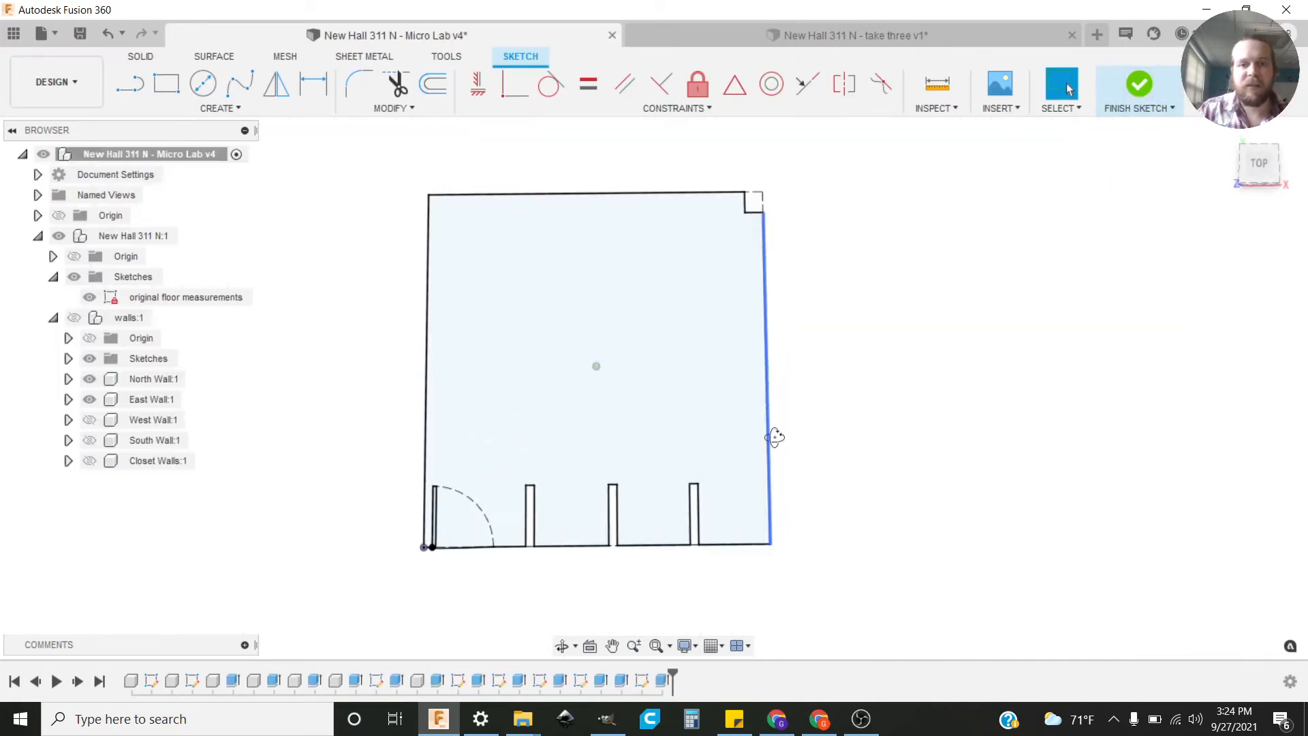
Step: Show the walls component with its East, West, South and Closet Walls, view the room in 3D, and return to the take three document
{"action": "left_click", "coordinate": [89, 399]}
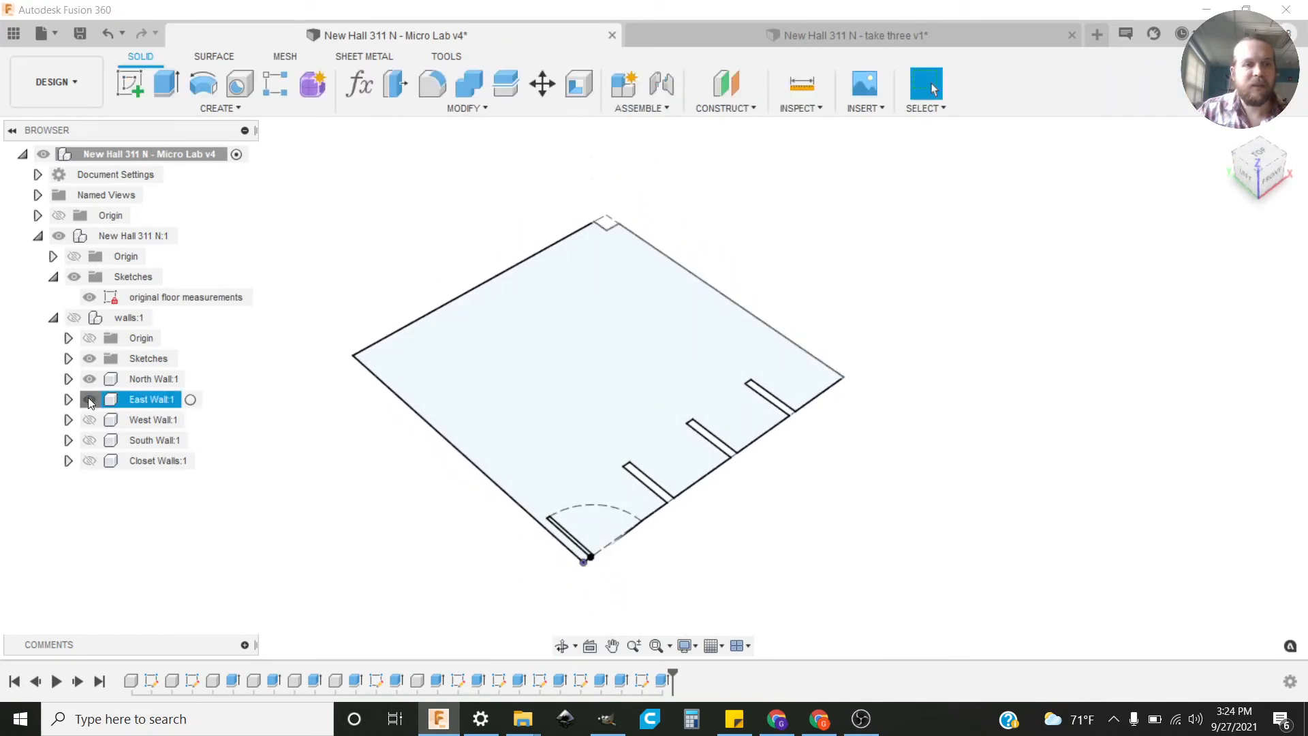
{"action": "left_click", "coordinate": [89, 419]}
{"action": "left_click", "coordinate": [89, 441]}
{"action": "left_click", "coordinate": [90, 461]}
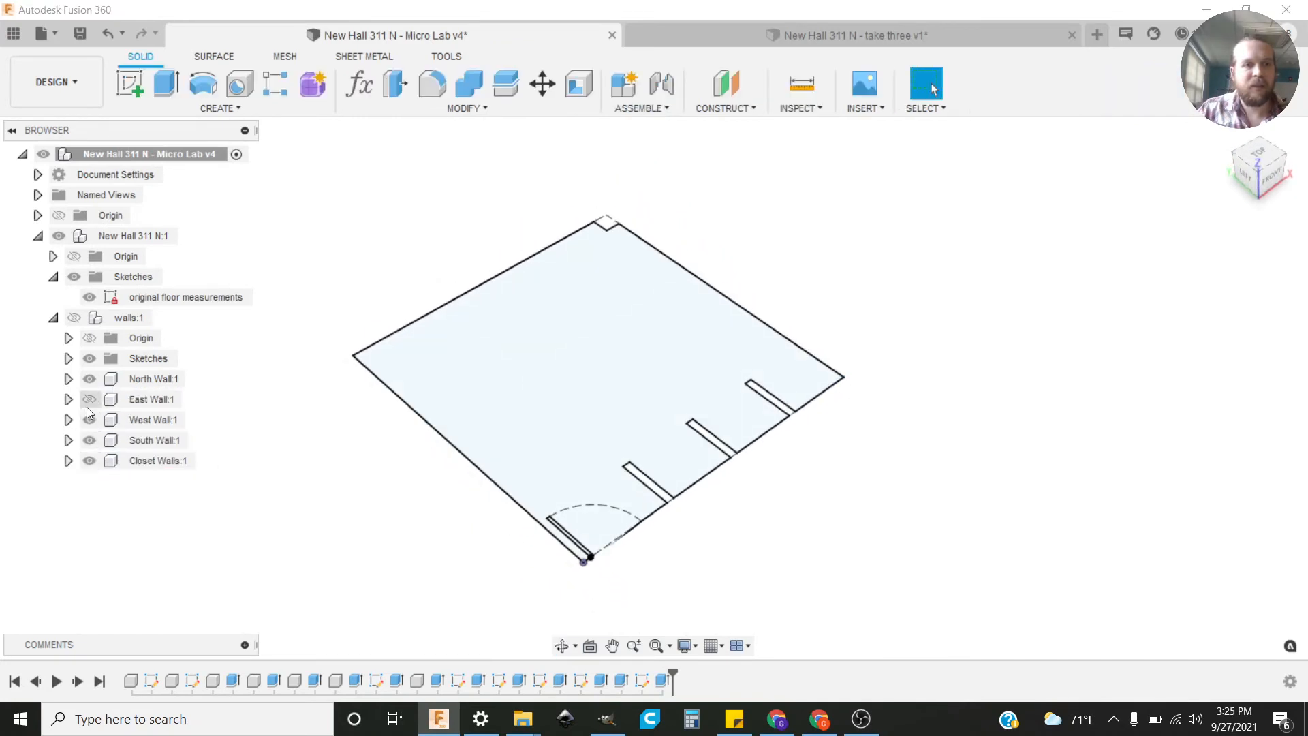
{"action": "left_click", "coordinate": [89, 399]}
{"action": "left_click", "coordinate": [73, 318]}
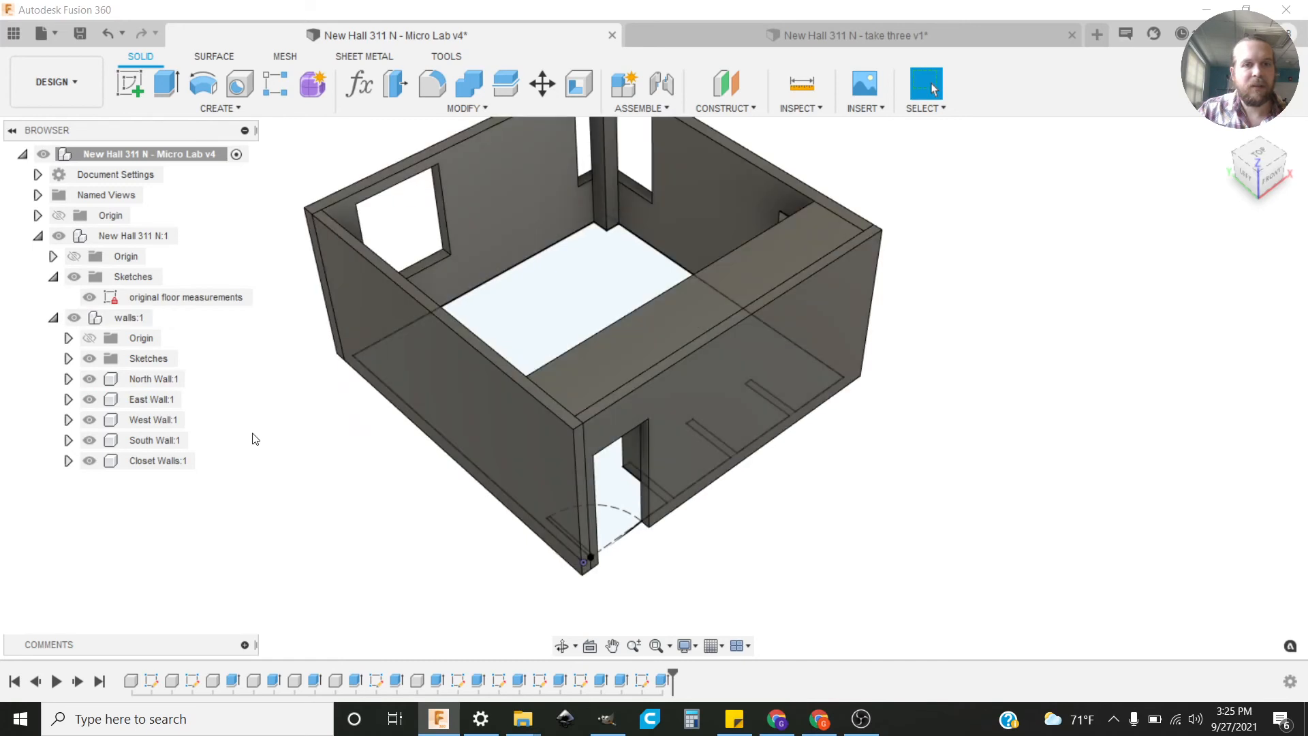
{"action": "middle_click_drag", "start_coordinate": [545, 436], "coordinate": [518, 443], "text": "shift"}
{"action": "key", "text": "Escape"}
{"action": "left_click", "coordinate": [746, 42]}
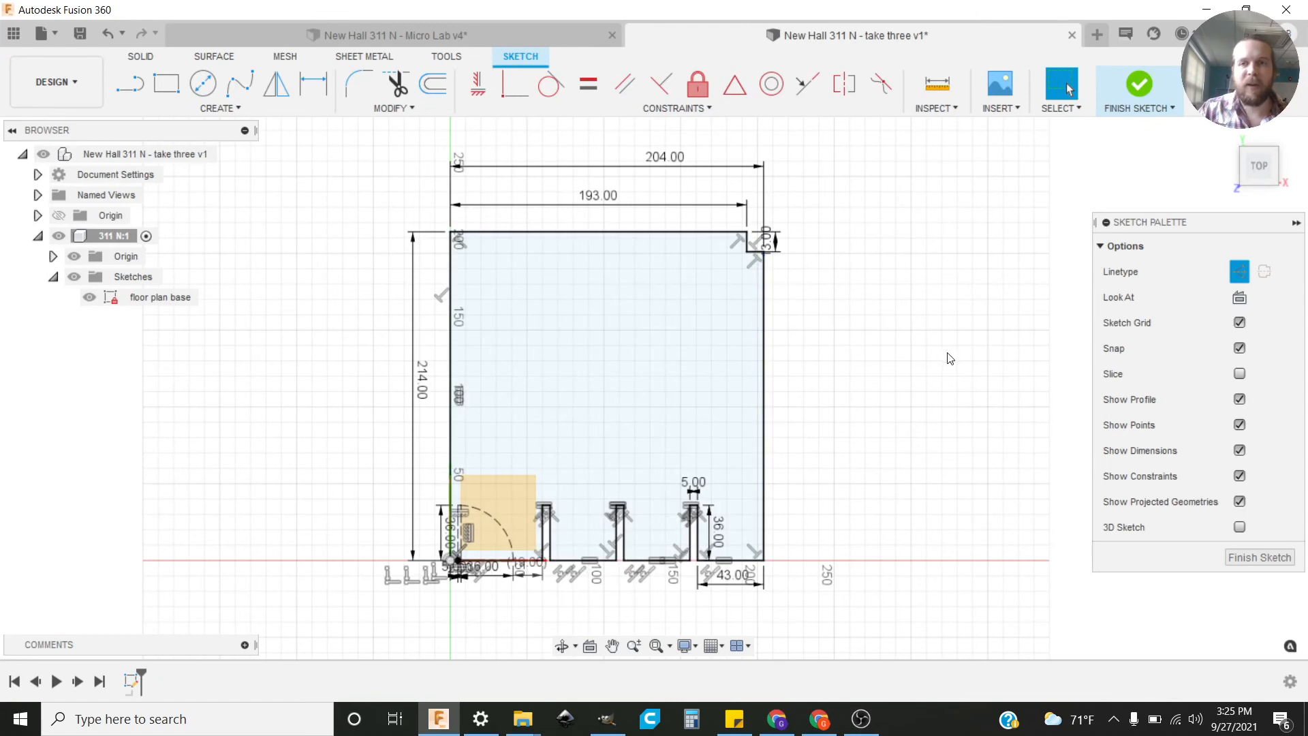
{"action": "left_click", "coordinate": [873, 715]}
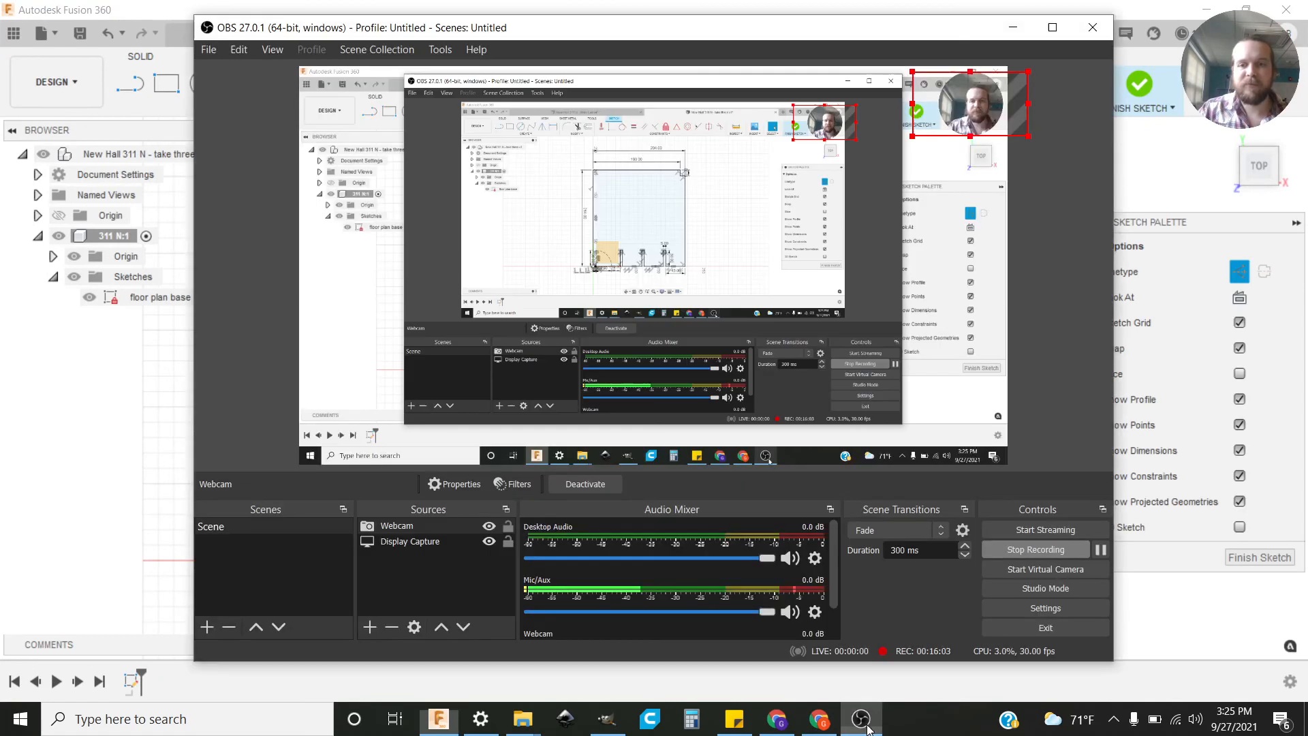